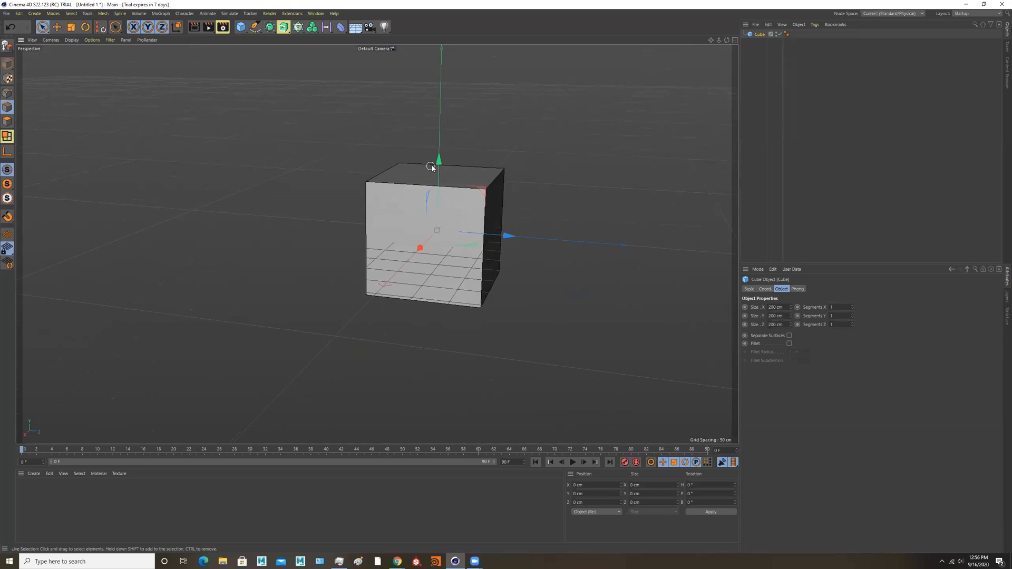
# Raise the cube about 352 cm along Y above the world origin and activate the Scale tool
pyautogui.keyDown('alt'); pyautogui.moveTo(476, 226); pyautogui.dragTo(445, 420, button='middle'); pyautogui.keyUp('alt')
pyautogui.keyDown('alt'); pyautogui.moveTo(401, 262); pyautogui.dragTo(467, 292); pyautogui.keyUp('alt')
pyautogui.keyDown('alt'); pyautogui.moveTo(468, 292); pyautogui.dragTo(594, 289, button='middle'); pyautogui.keyUp('alt')
pyautogui.keyDown('alt'); pyautogui.moveTo(594, 288); pyautogui.dragTo(505, 188); pyautogui.keyUp('alt')
pyautogui.press('r')
pyautogui.press('t')
pyautogui.hotkey('ctrl', 'z')
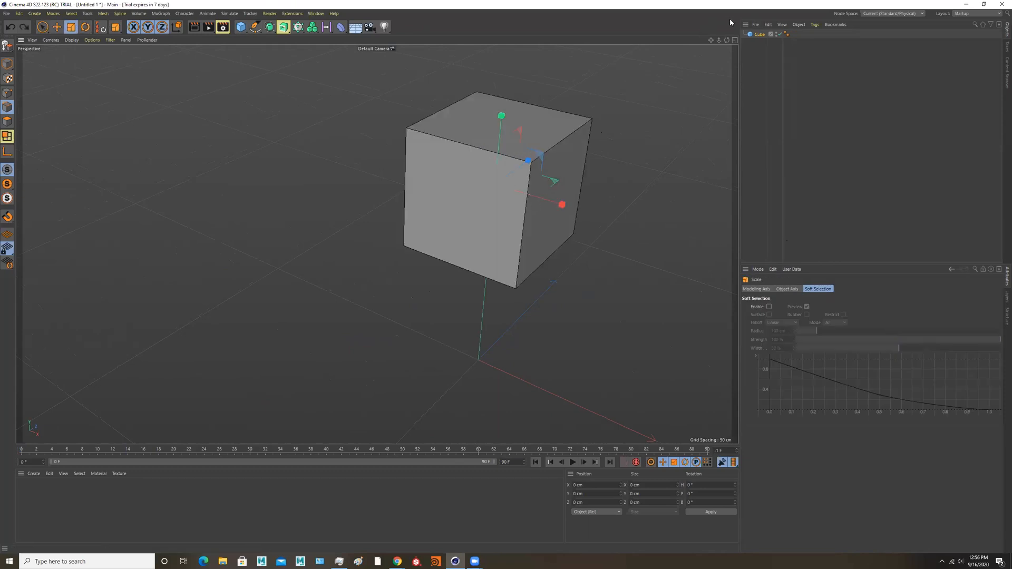
# Select the parametric cube and convert it into an editable polygon object
pyautogui.click(757, 35)
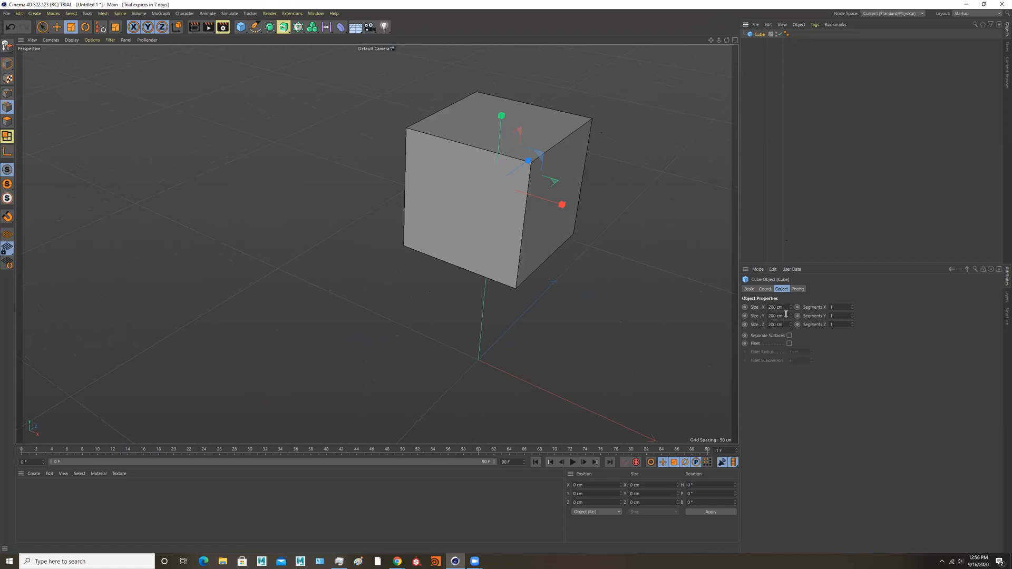
pyautogui.moveTo(791, 308); pyautogui.dragTo(762, 309)
pyautogui.keyDown('alt'); pyautogui.moveTo(591, 222); pyautogui.dragTo(478, 259); pyautogui.keyUp('alt')
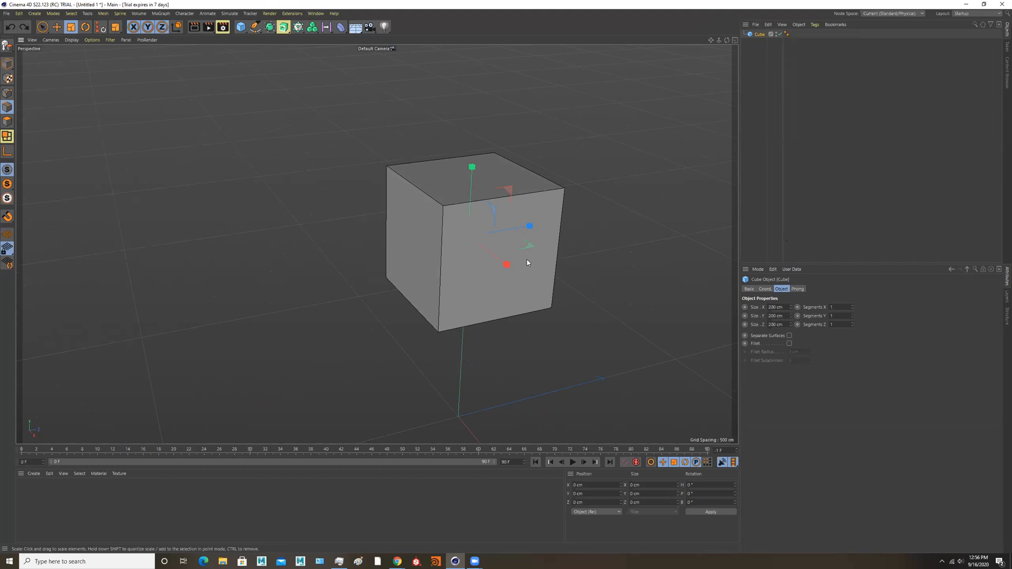
pyautogui.keyDown('alt'); pyautogui.moveTo(532, 264); pyautogui.dragTo(499, 245); pyautogui.keyUp('alt')
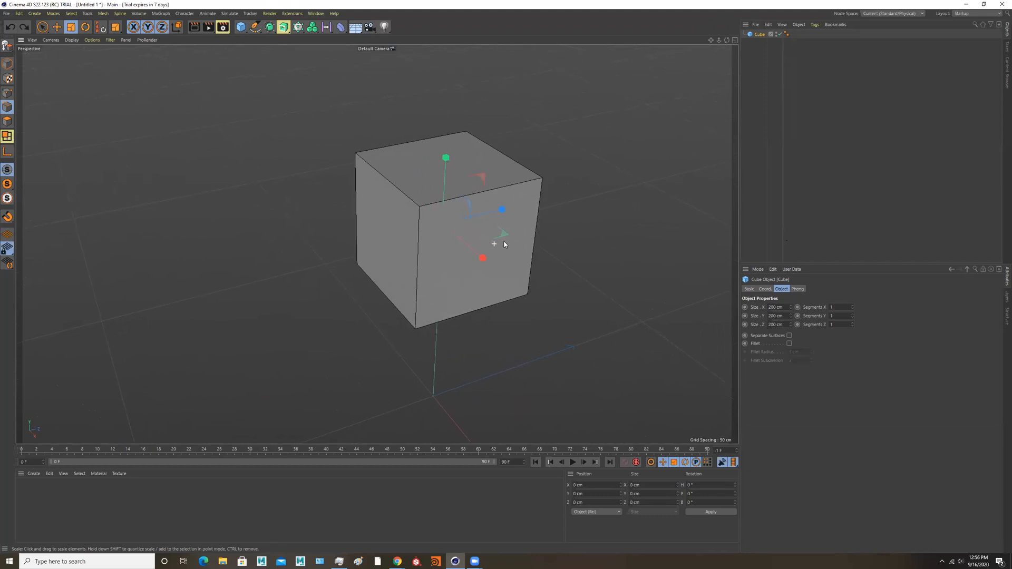
pyautogui.scroll(2, 499, 243)
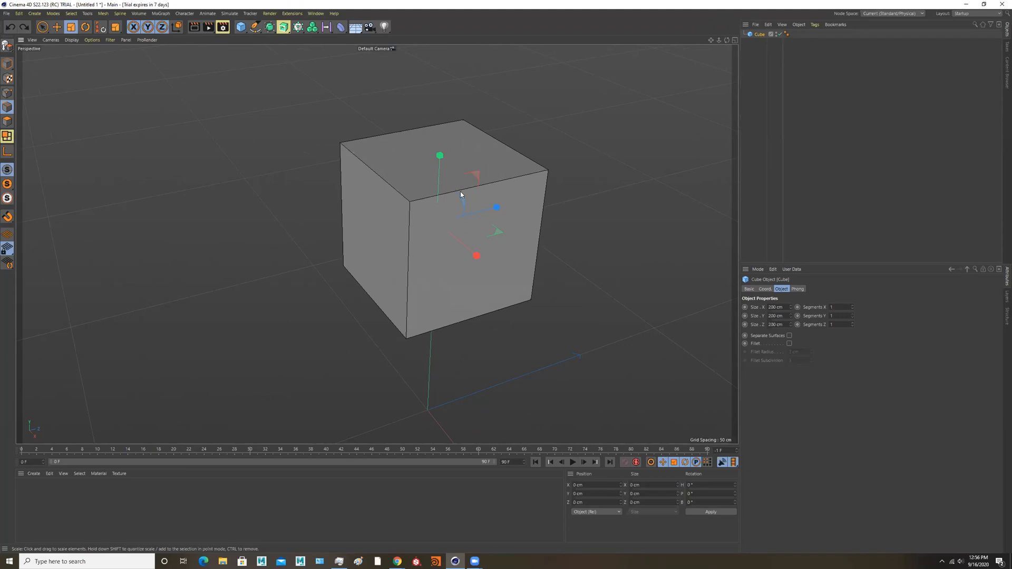
pyautogui.press('c')
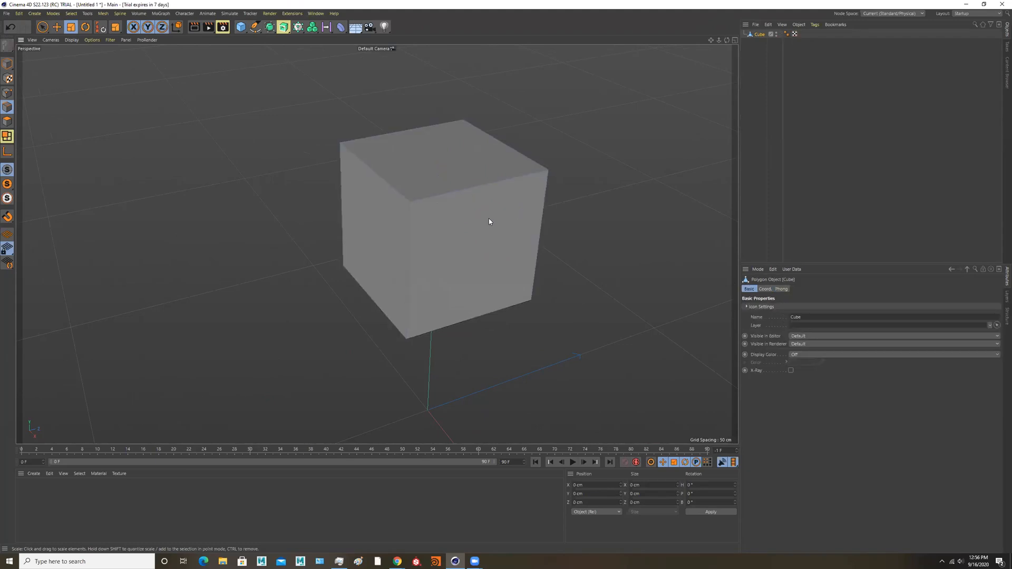
# Scale the whole cube along X to a thin slab about 52 cm thick
pyautogui.keyDown('alt'); pyautogui.moveTo(489, 219); pyautogui.dragTo(403, 208); pyautogui.keyUp('alt')
pyautogui.click(7, 121)
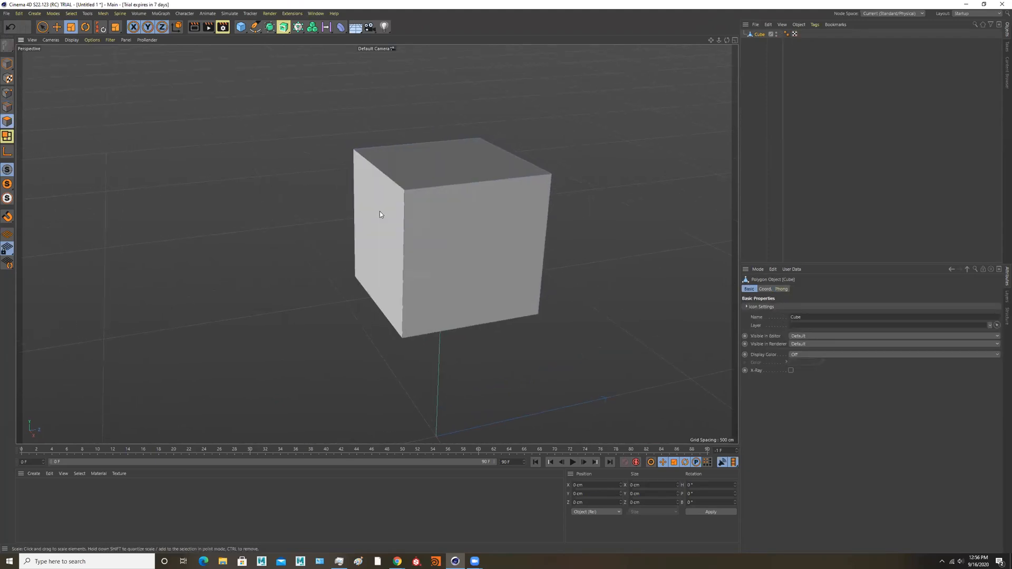
pyautogui.keyDown('alt'); pyautogui.moveTo(475, 246); pyautogui.dragTo(513, 263); pyautogui.keyUp('alt')
pyautogui.click(10, 64)
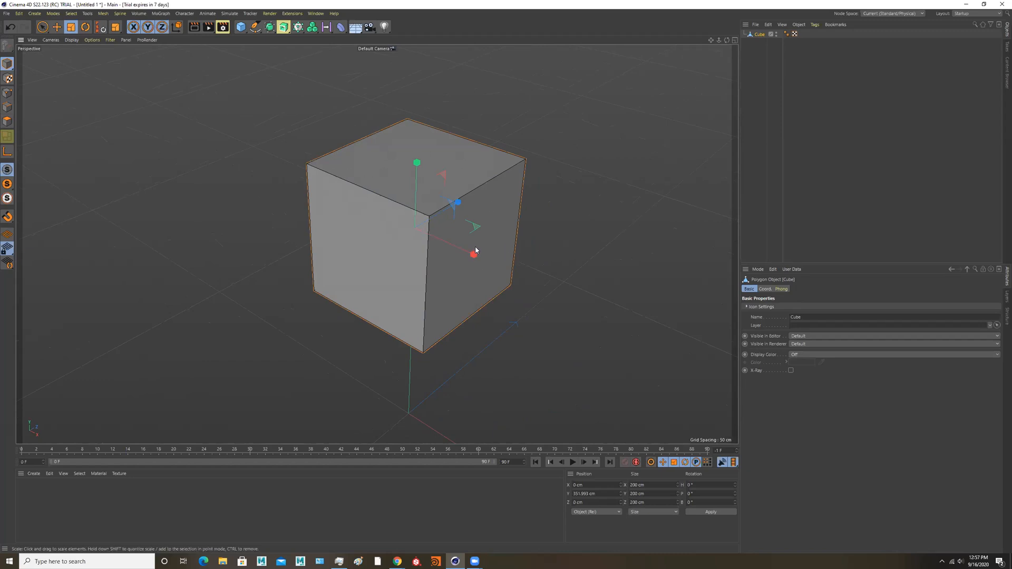
pyautogui.moveTo(473, 255); pyautogui.dragTo(433, 229)
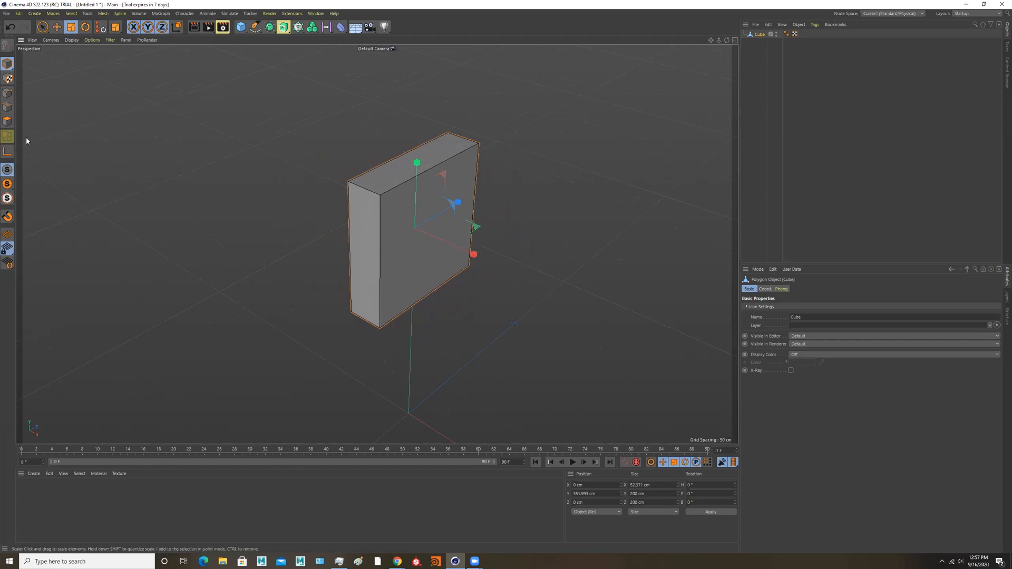
# Extrude the slab's two opposite Z end faces outward together by about 479 cm
pyautogui.click(7, 121)
pyautogui.keyDown('alt'); pyautogui.moveTo(492, 268); pyautogui.dragTo(459, 269); pyautogui.keyUp('alt')
pyautogui.click(358, 237)
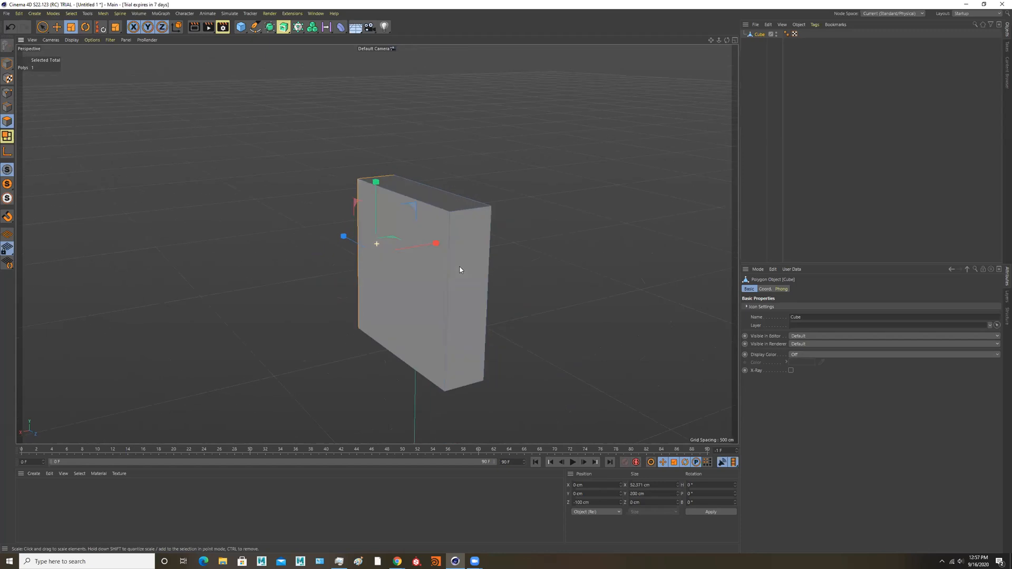
pyautogui.keyDown('shift'); pyautogui.click(468, 271); pyautogui.keyUp('shift')
pyautogui.keyDown('alt'); pyautogui.moveTo(558, 273); pyautogui.dragTo(471, 281); pyautogui.keyUp('alt')
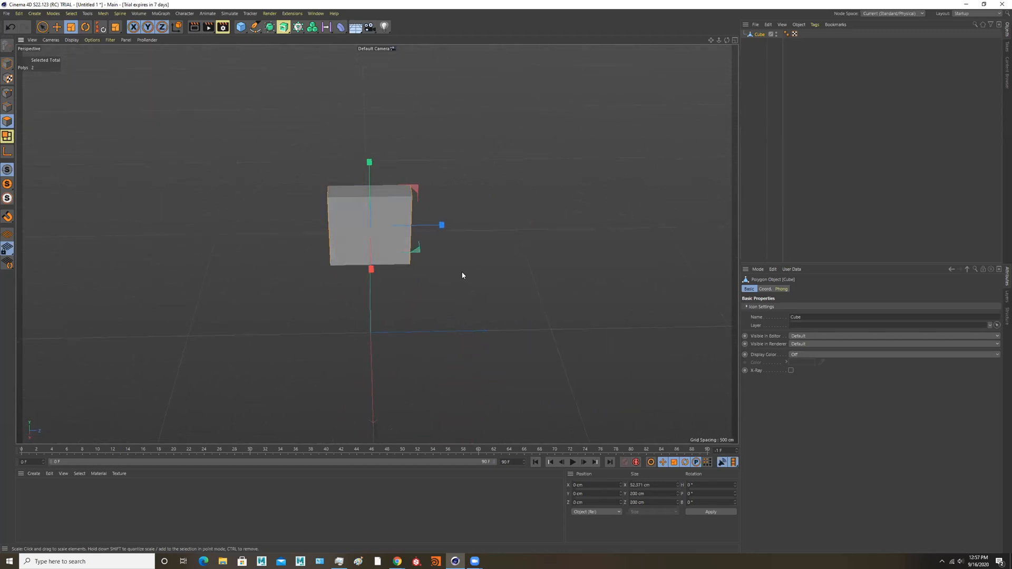
pyautogui.keyDown('alt'); pyautogui.moveTo(493, 245); pyautogui.dragTo(439, 232); pyautogui.keyUp('alt')
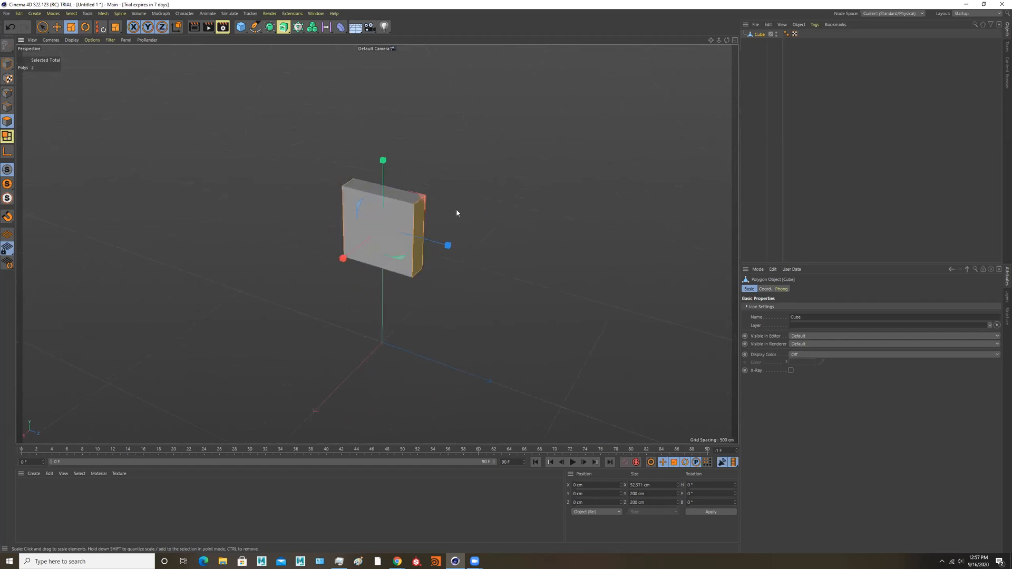
pyautogui.rightClick(418, 219)
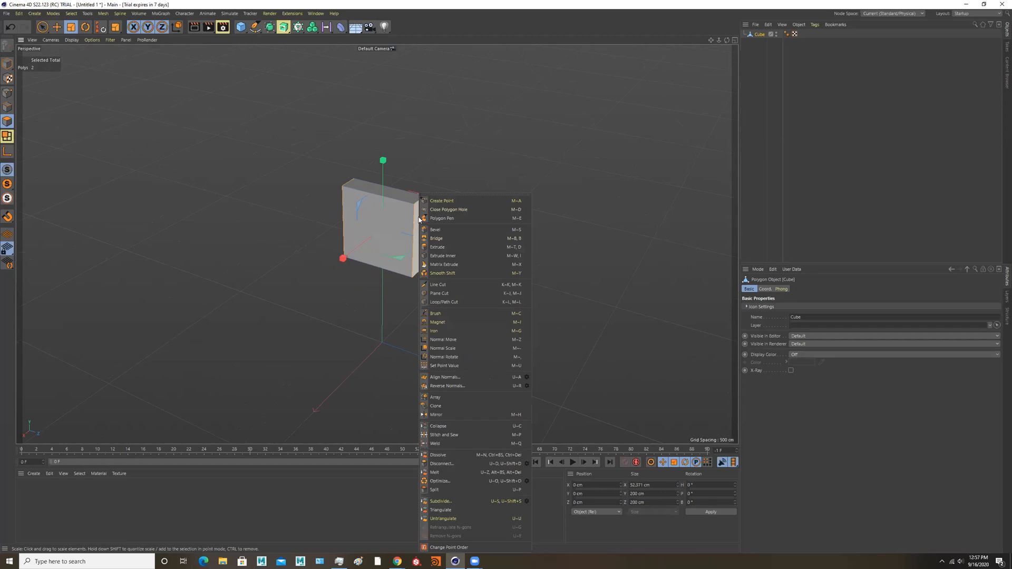
pyautogui.click(451, 247)
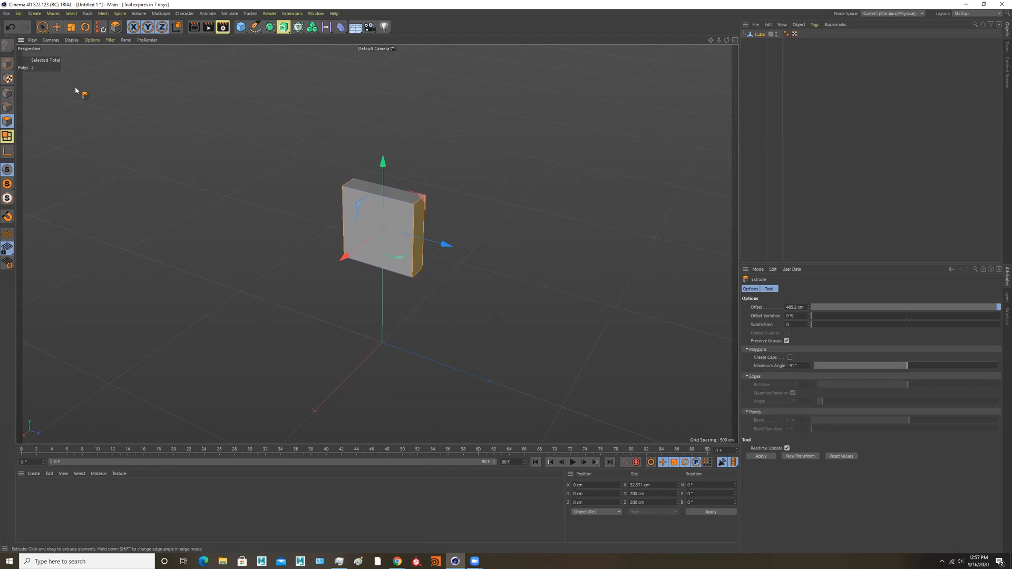
pyautogui.moveTo(75, 87); pyautogui.dragTo(243, 87)
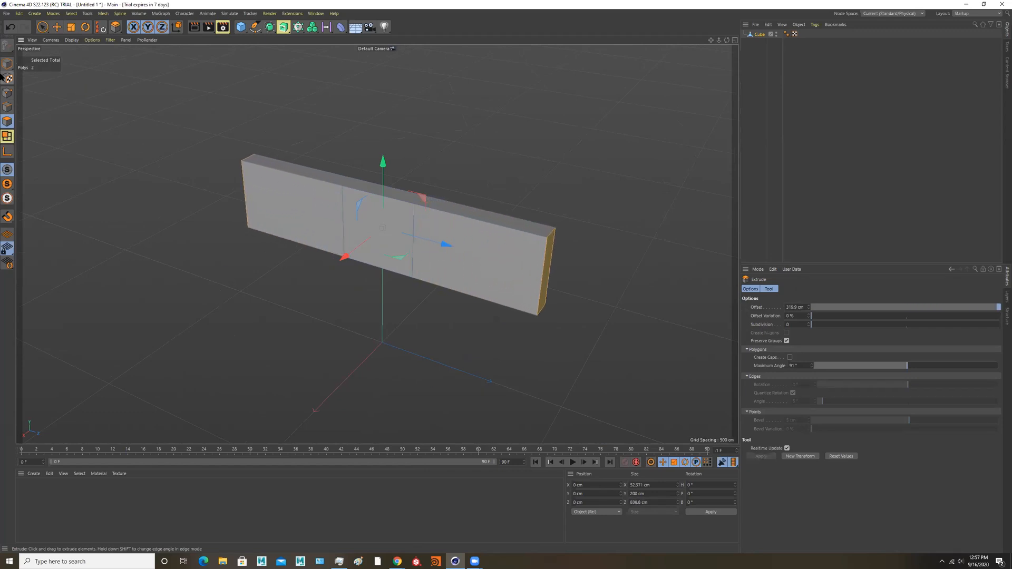
pyautogui.moveTo(809, 307); pyautogui.dragTo(854, 307)
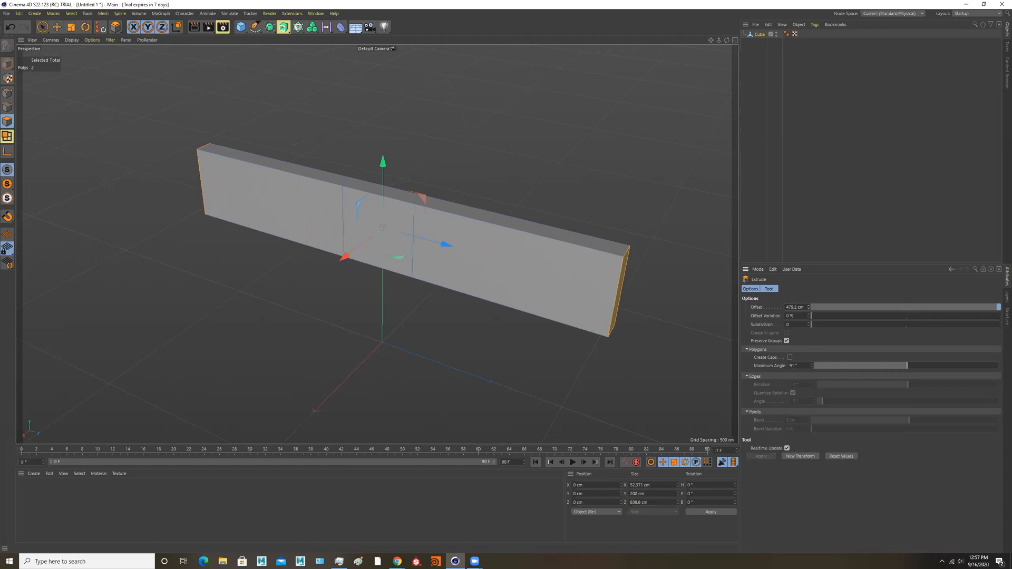
pyautogui.keyDown('alt'); pyautogui.moveTo(587, 433); pyautogui.dragTo(395, 300); pyautogui.keyUp('alt')
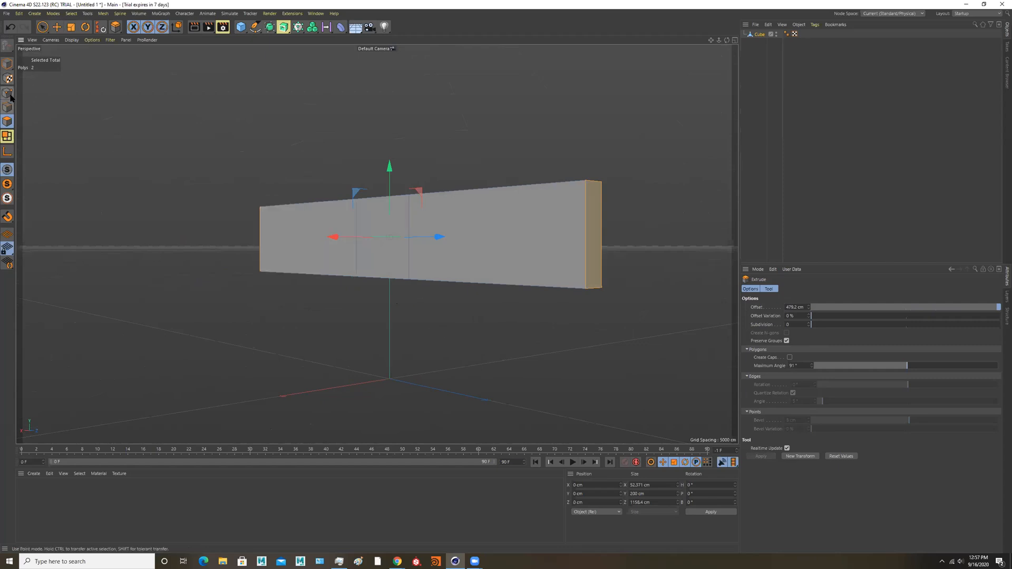
pyautogui.click(8, 93)
pyautogui.keyDown('alt'); pyautogui.moveTo(625, 308); pyautogui.dragTo(389, 283); pyautogui.keyUp('alt')
pyautogui.click(8, 121)
pyautogui.click(374, 275)
pyautogui.hotkey('ctrl', 'z')
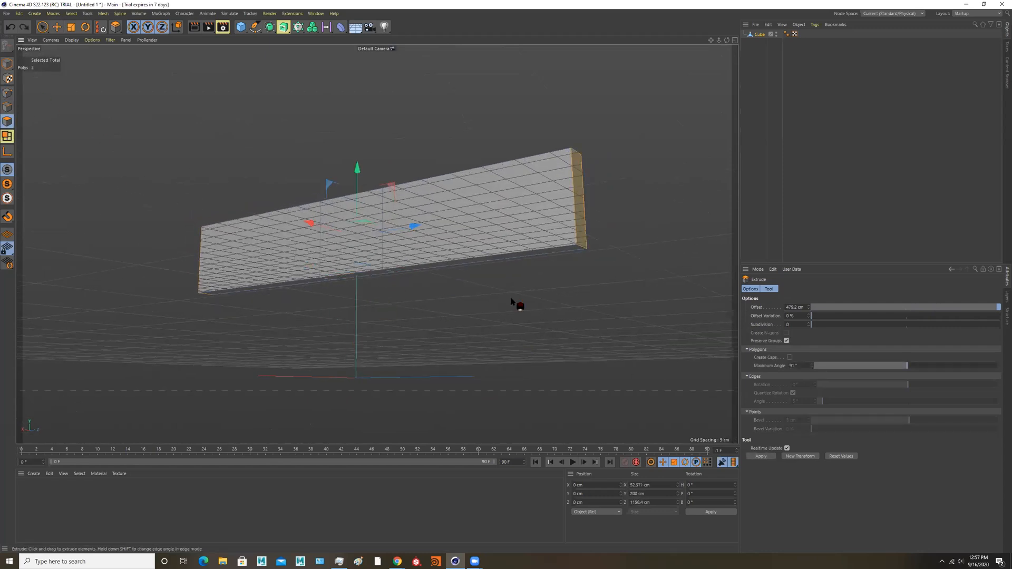
# Try raising the middle underside face of the long slab with Live Selection to form an arch
pyautogui.keyDown('alt'); pyautogui.moveTo(518, 289); pyautogui.dragTo(521, 311); pyautogui.keyUp('alt')
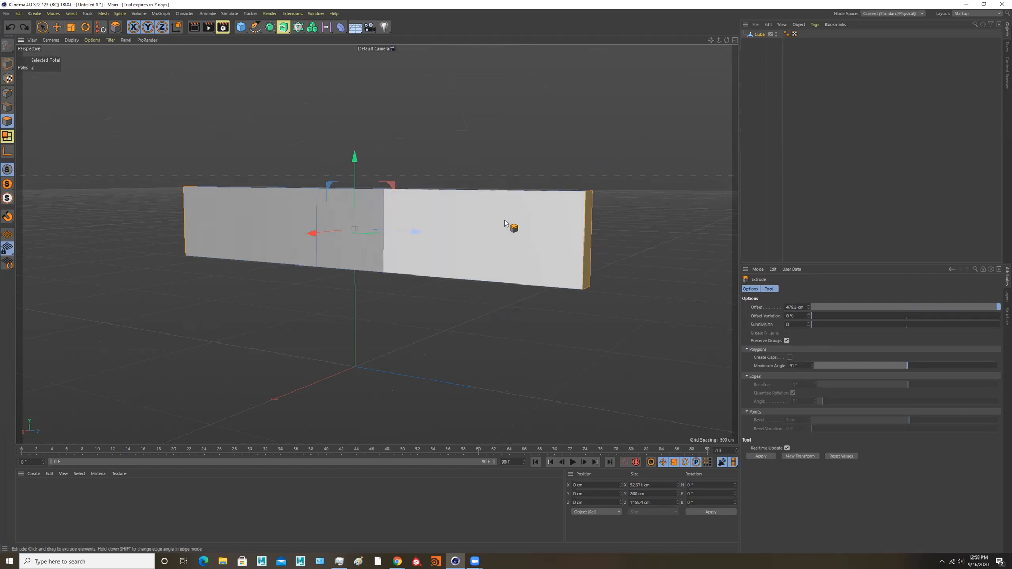
pyautogui.press('space')
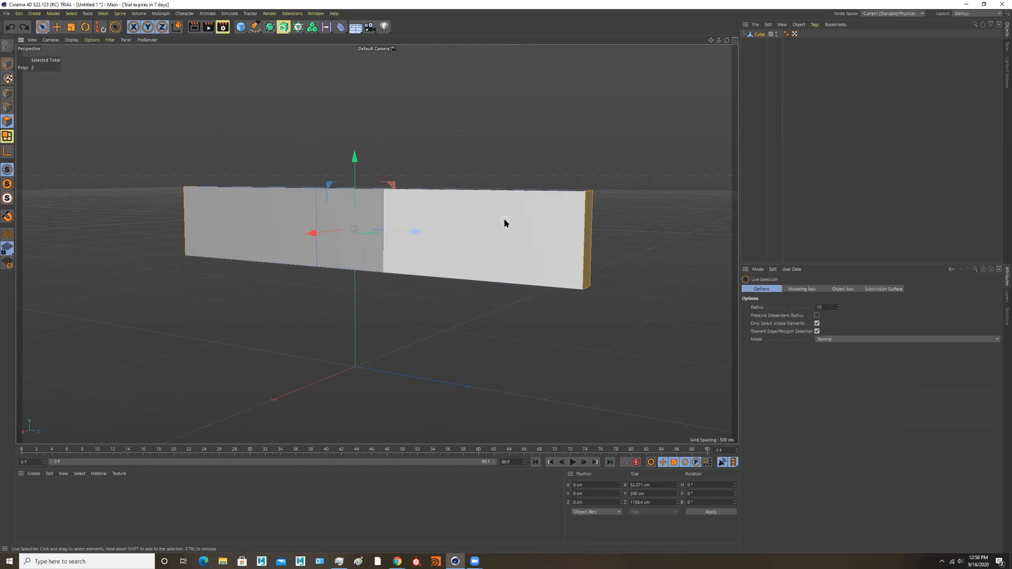
pyautogui.keyDown('alt'); pyautogui.moveTo(440, 255); pyautogui.dragTo(378, 273); pyautogui.keyUp('alt')
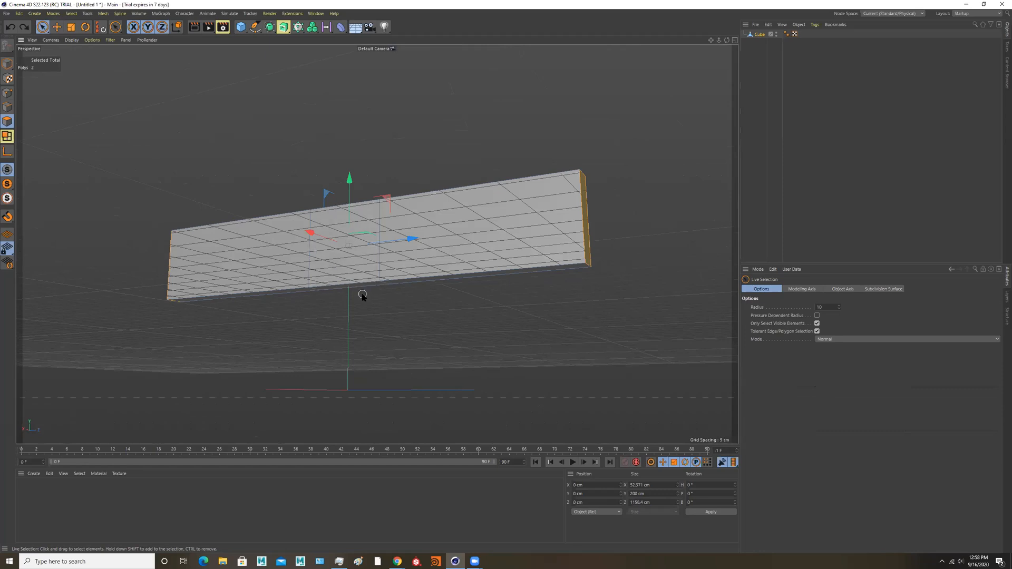
pyautogui.scroll(2, 362, 294)
pyautogui.click(362, 288)
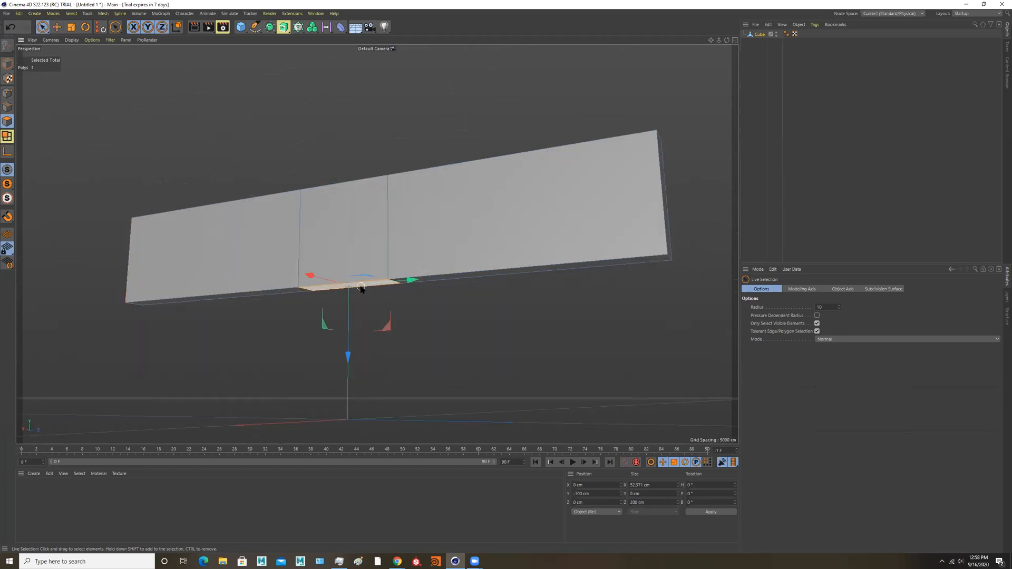
pyautogui.keyDown('alt'); pyautogui.moveTo(440, 350); pyautogui.dragTo(339, 287); pyautogui.keyUp('alt')
pyautogui.keyDown('alt'); pyautogui.moveTo(493, 310); pyautogui.dragTo(232, 151); pyautogui.keyUp('alt')
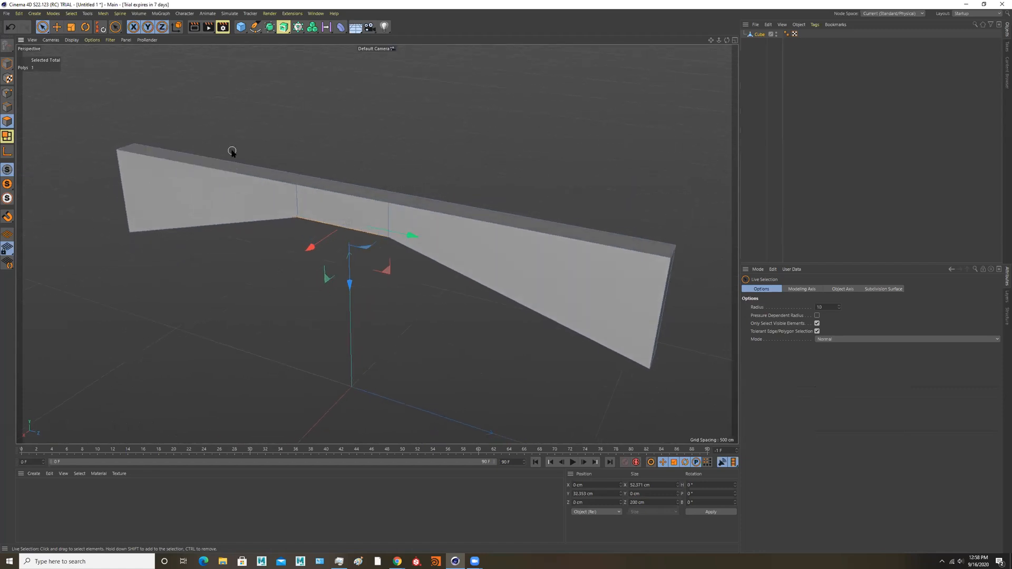
# Try raising the slab's three top faces together to about 179 cm on Y
pyautogui.keyDown('shift'); pyautogui.click(238, 165); pyautogui.keyUp('shift')
pyautogui.keyDown('shift'); pyautogui.click(396, 200); pyautogui.keyUp('shift')
pyautogui.keyDown('shift'); pyautogui.click(418, 206); pyautogui.keyUp('shift')
pyautogui.keyDown('alt'); pyautogui.moveTo(383, 241); pyautogui.dragTo(393, 187); pyautogui.keyUp('alt')
pyautogui.keyDown('ctrl'); pyautogui.click(363, 214); pyautogui.keyUp('ctrl')
pyautogui.keyDown('alt'); pyautogui.moveTo(425, 308); pyautogui.dragTo(359, 93); pyautogui.keyUp('alt')
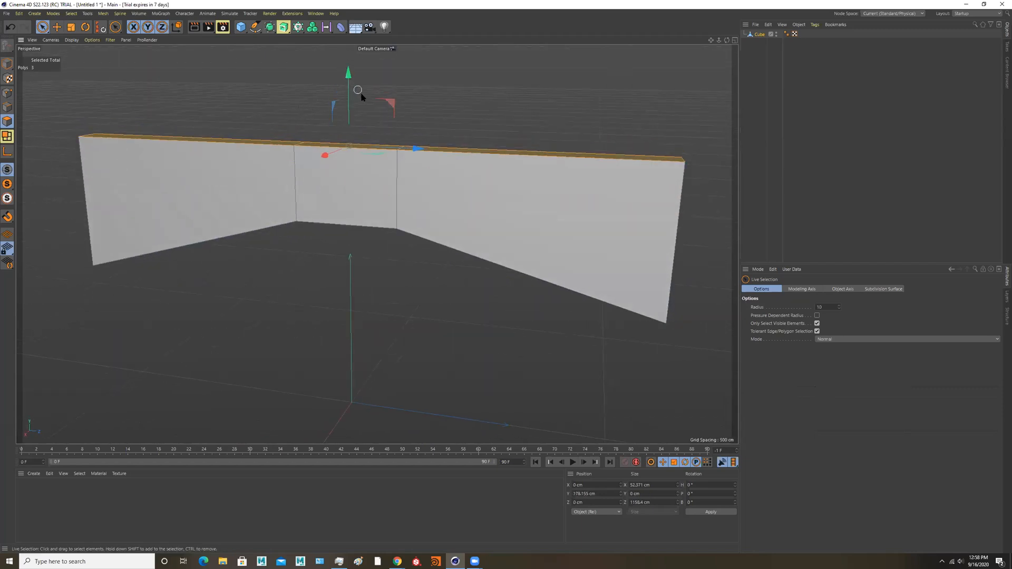
# Undo the raising of the top faces and of the middle underside face
pyautogui.hotkey('ctrl', 'z')
pyautogui.hotkey('ctrl', 'z')
pyautogui.hotkey('ctrl', 'z')
pyautogui.hotkey('ctrl', 'z')
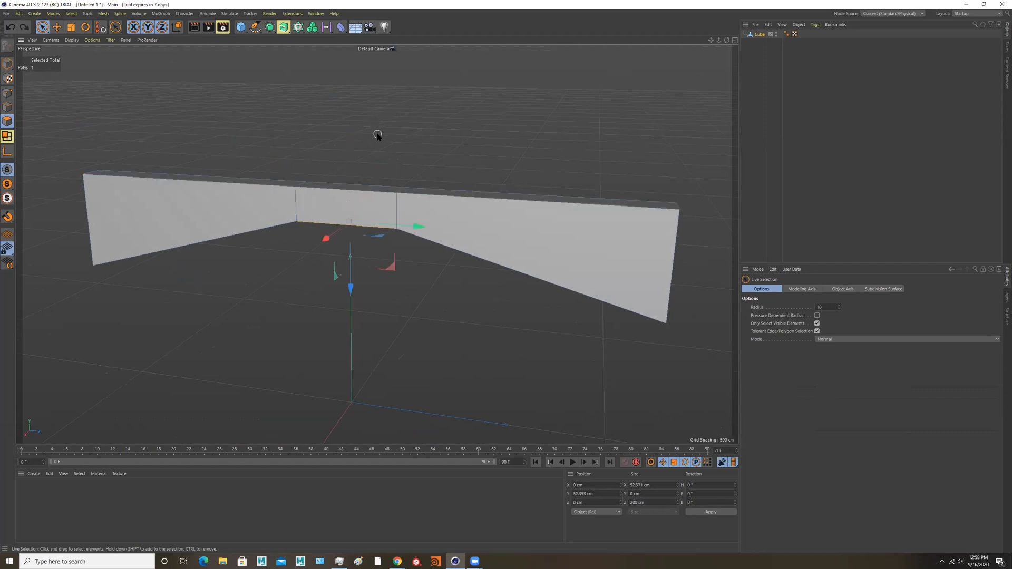
pyautogui.keyDown('alt'); pyautogui.moveTo(458, 212); pyautogui.dragTo(445, 189); pyautogui.keyUp('alt')
pyautogui.keyDown('alt'); pyautogui.moveTo(444, 190); pyautogui.dragTo(380, 161, button='middle'); pyautogui.keyUp('alt')
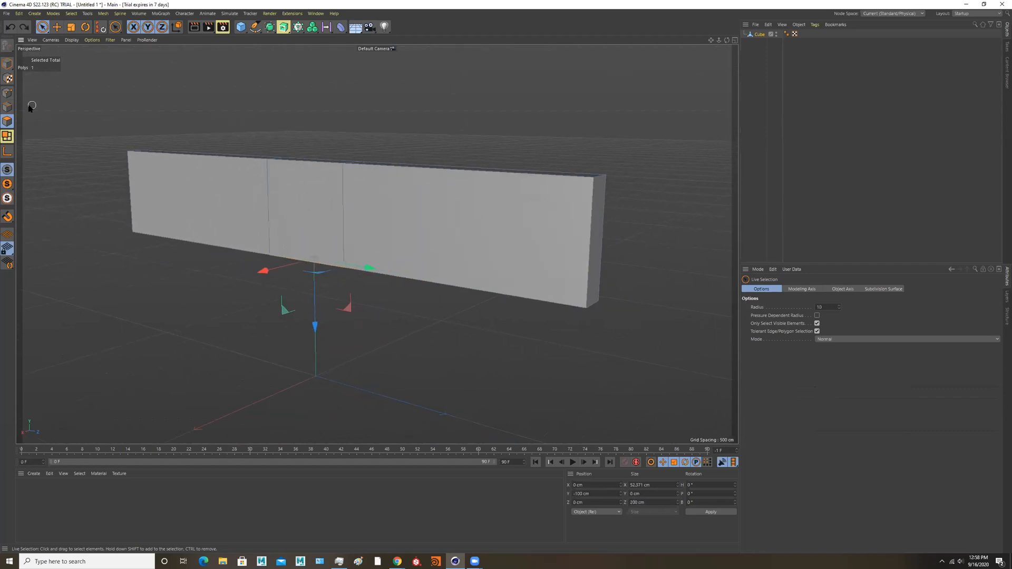
# Select the four bottom corner points at both outer ends of the slab using Rectangle Selection in point mode
pyautogui.click(9, 94)
pyautogui.keyDown('alt'); pyautogui.moveTo(365, 226); pyautogui.dragTo(312, 184, button='middle'); pyautogui.keyUp('alt')
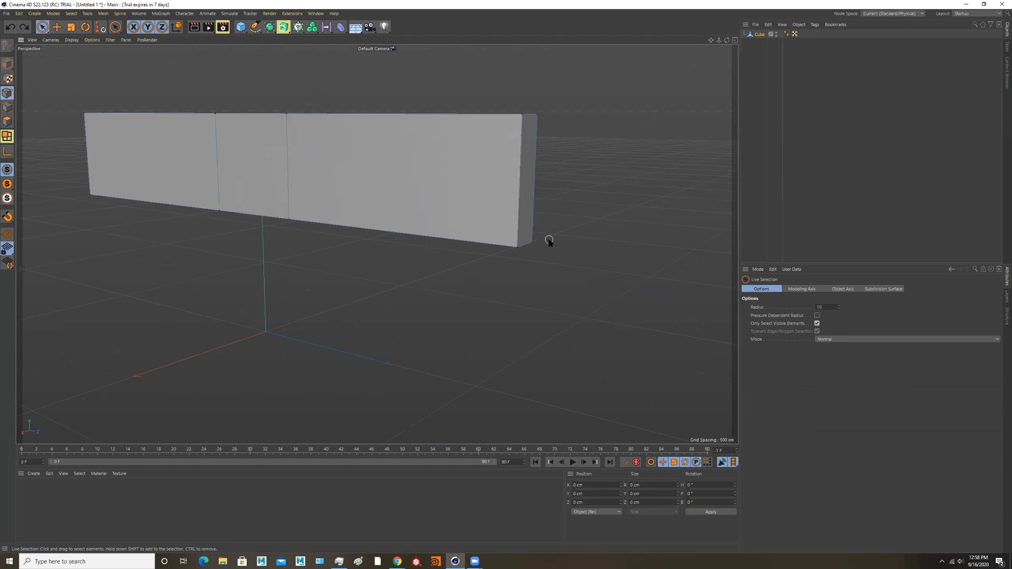
pyautogui.click(533, 246)
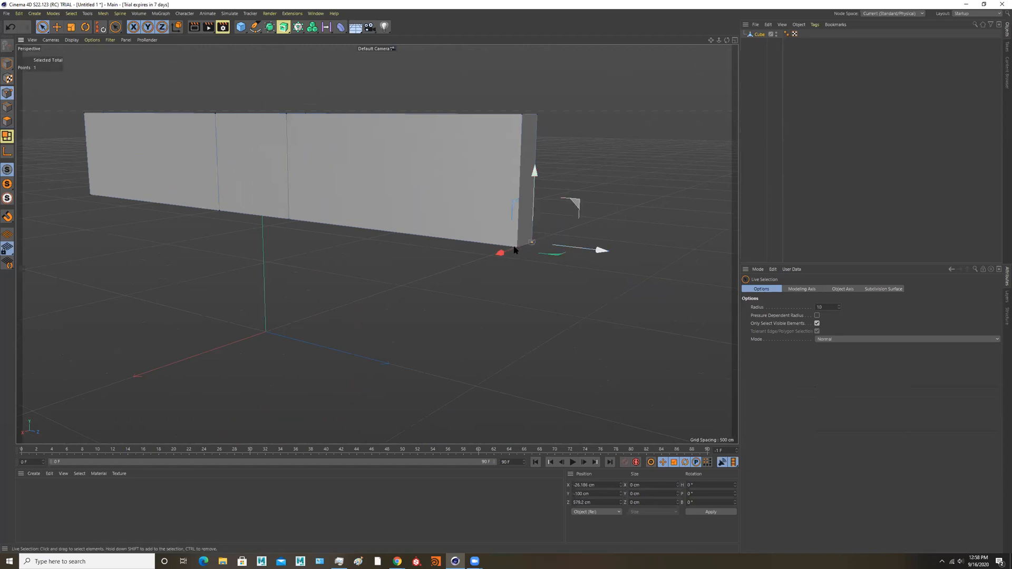
pyautogui.scroll(3, 536, 266)
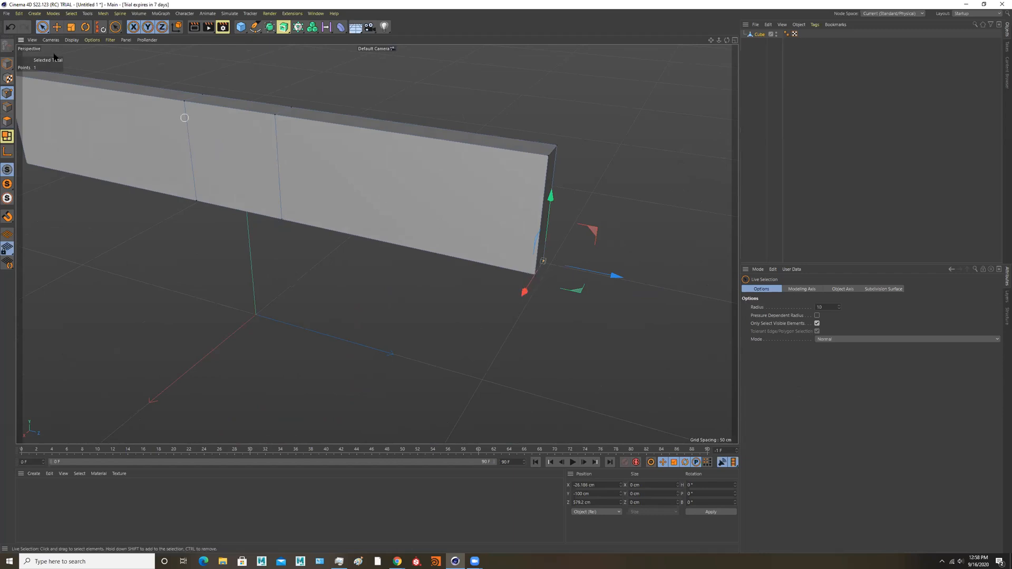
pyautogui.moveTo(43, 28); pyautogui.dragTo(88, 59)
pyautogui.moveTo(617, 355); pyautogui.dragTo(482, 207)
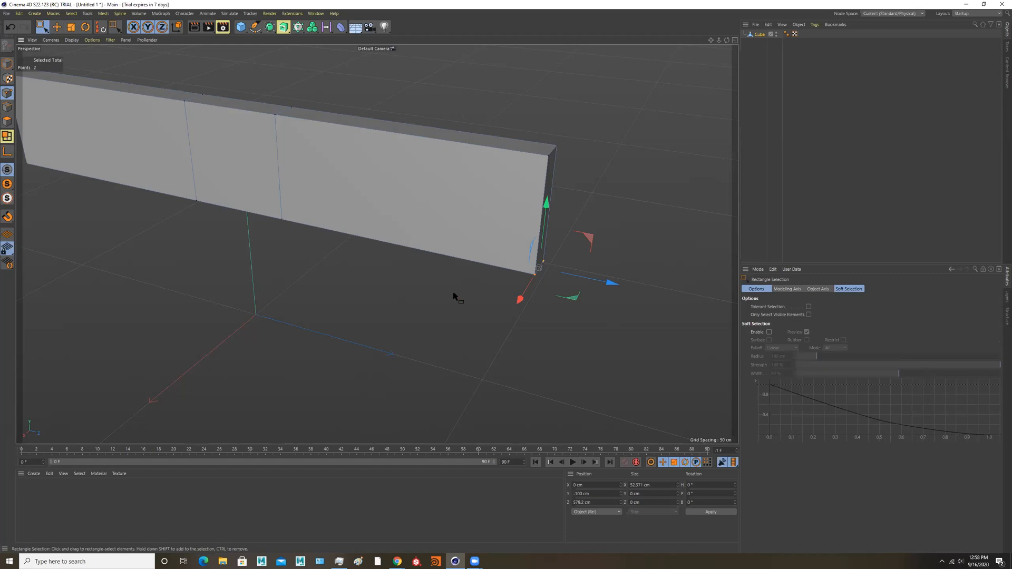
pyautogui.keyDown('alt'); pyautogui.moveTo(253, 266); pyautogui.dragTo(312, 262); pyautogui.keyUp('alt')
pyautogui.keyDown('alt'); pyautogui.moveTo(312, 262); pyautogui.dragTo(737, 220, button='middle'); pyautogui.keyUp('alt')
pyautogui.keyDown('alt'); pyautogui.moveTo(292, 271); pyautogui.dragTo(315, 163); pyautogui.keyUp('alt')
pyautogui.keyDown('alt'); pyautogui.moveTo(428, 262); pyautogui.dragTo(227, 315, button='middle'); pyautogui.keyUp('alt')
pyautogui.keyDown('alt'); pyautogui.moveTo(371, 253); pyautogui.dragTo(259, 191); pyautogui.keyUp('alt')
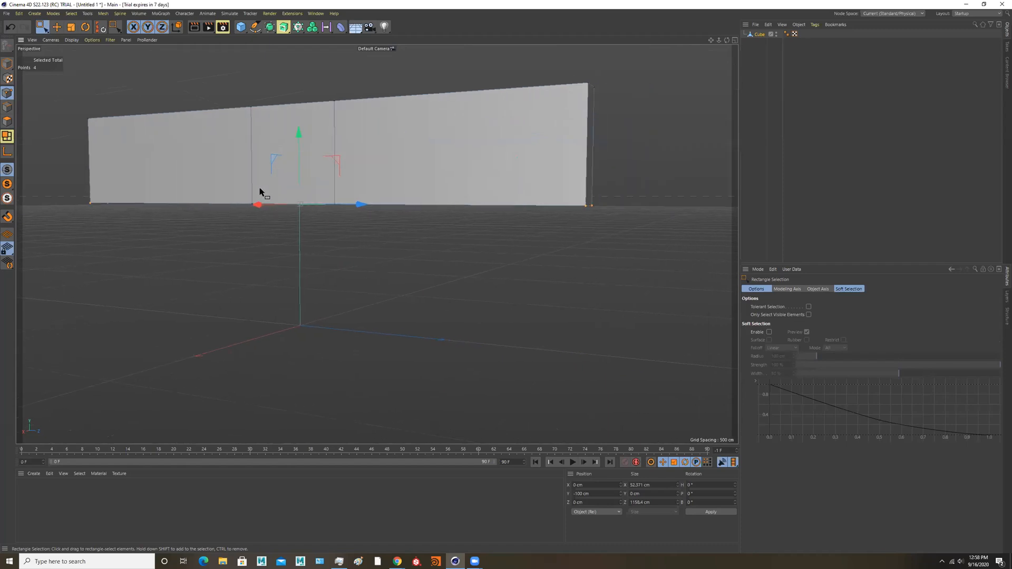
# Display the model as wireframe lines and lower the selected outer bottom corner points along Y
pyautogui.press('n')
pyautogui.press('g')
pyautogui.keyDown('alt'); pyautogui.moveTo(348, 235); pyautogui.dragTo(351, 257); pyautogui.keyUp('alt')
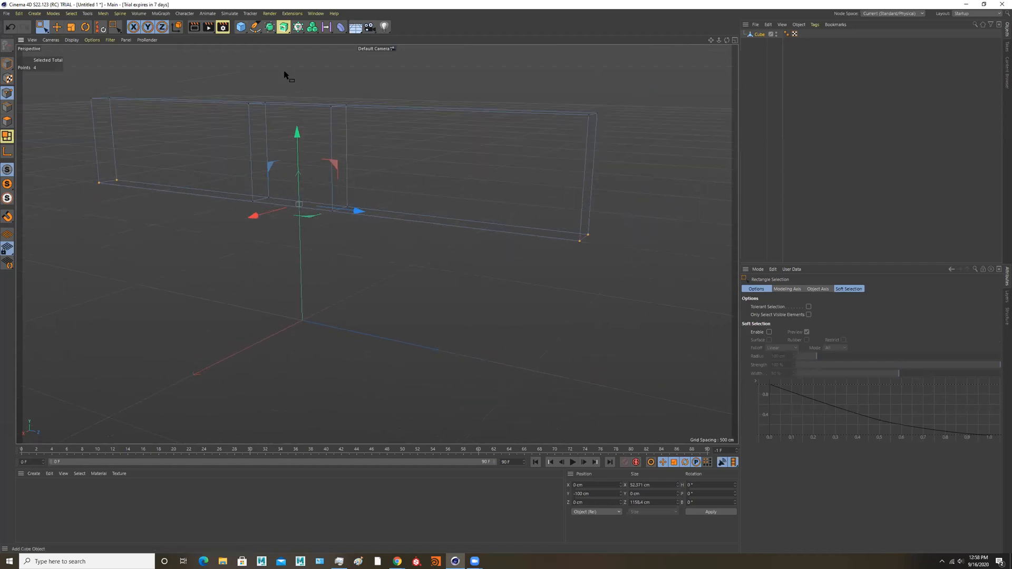
pyautogui.moveTo(297, 134); pyautogui.dragTo(282, 231)
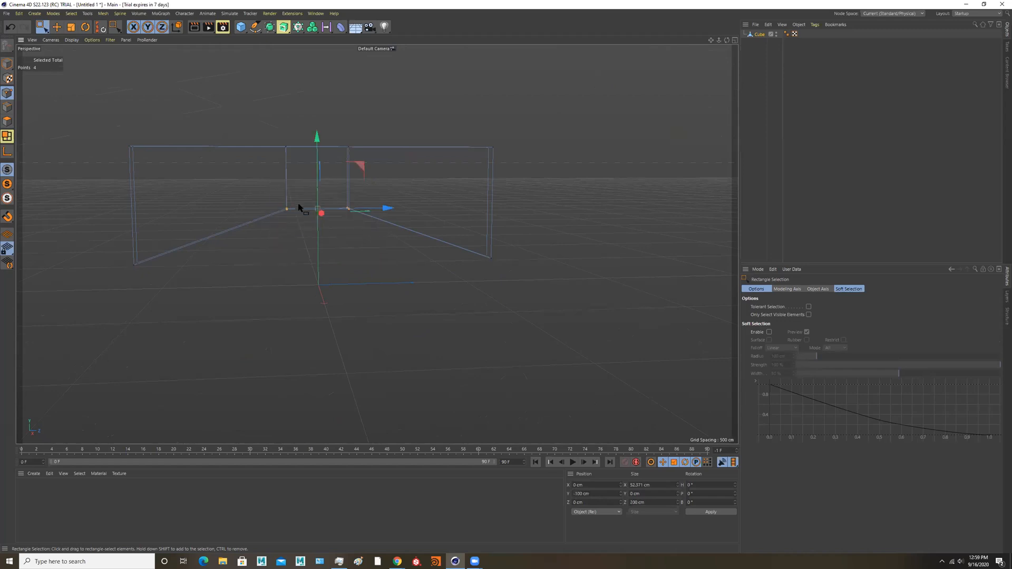
# Raise the four bottom points of the middle section to about -28 cm on Y
pyautogui.moveTo(316, 136); pyautogui.dragTo(298, 113)
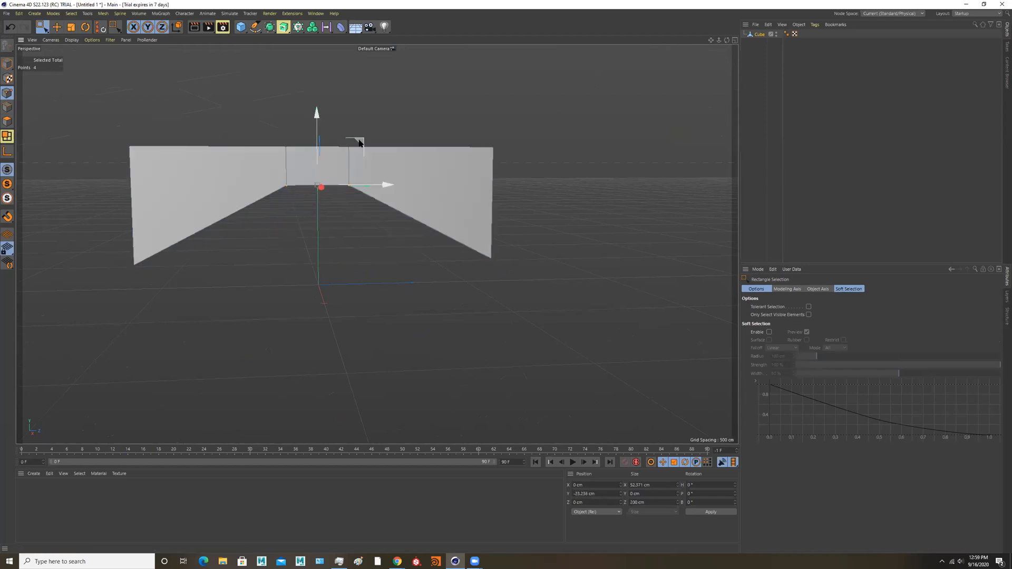
pyautogui.keyDown('alt'); pyautogui.moveTo(357, 199); pyautogui.dragTo(316, 199); pyautogui.keyUp('alt')
pyautogui.moveTo(336, 121); pyautogui.dragTo(515, 220)
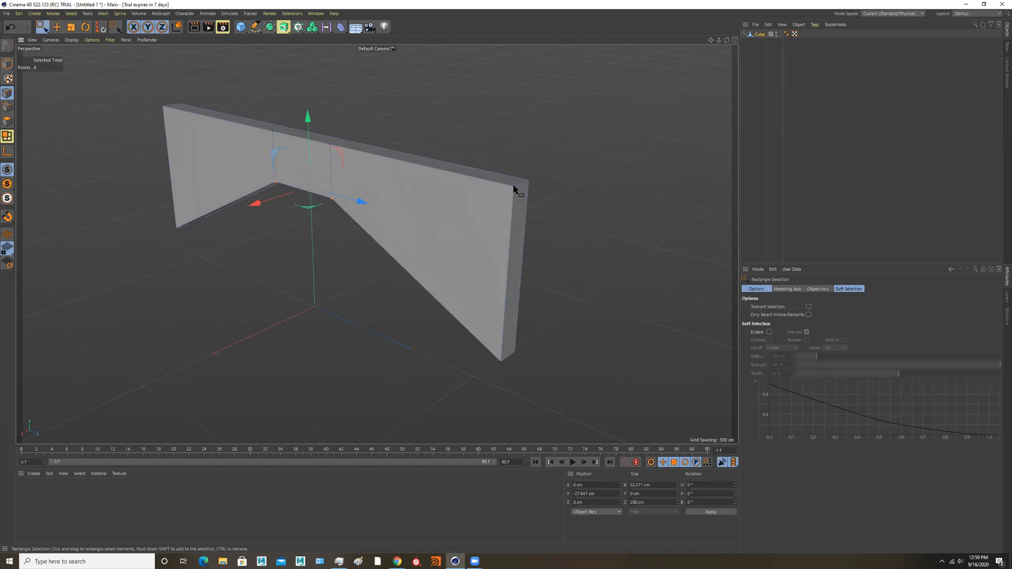
# Select the four corner points at one outer end of the slab with Rectangle Selection
pyautogui.moveTo(554, 161); pyautogui.dragTo(474, 229)
pyautogui.moveTo(643, 111); pyautogui.dragTo(440, 259)
pyautogui.moveTo(637, 136); pyautogui.dragTo(458, 392)
pyautogui.keyDown('alt'); pyautogui.moveTo(494, 261); pyautogui.dragTo(447, 301); pyautogui.keyUp('alt')
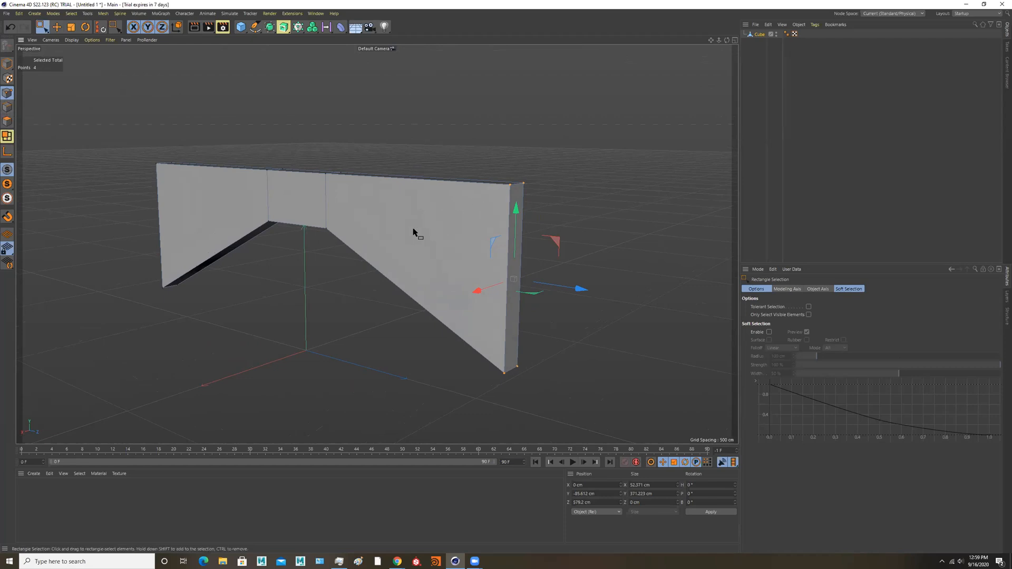
# Switch the slab through edge, polygon and point modes and finish in edge mode
pyautogui.click(9, 112)
pyautogui.click(9, 121)
pyautogui.click(8, 107)
pyautogui.click(9, 94)
pyautogui.click(8, 108)
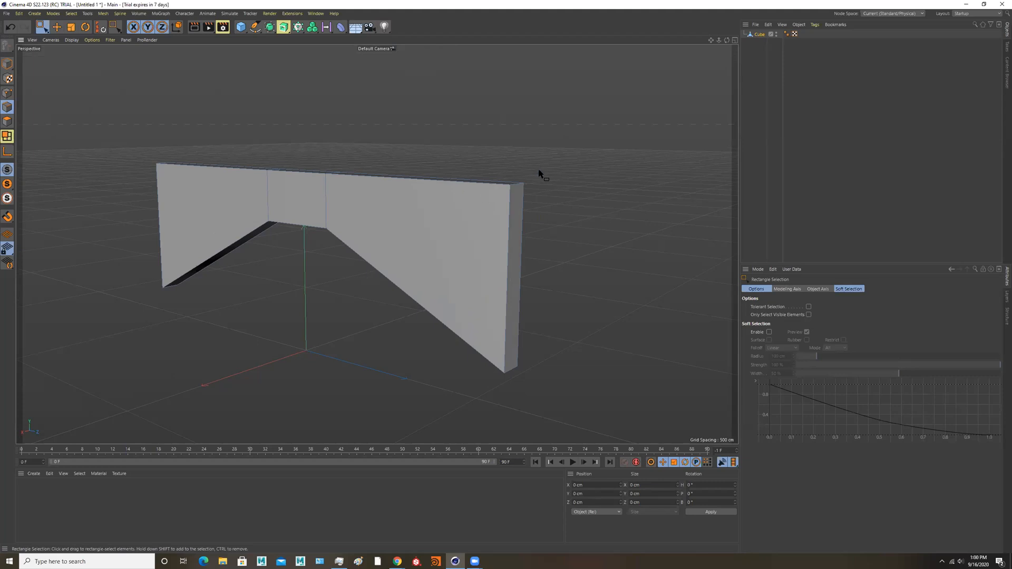
pyautogui.keyDown('alt'); pyautogui.moveTo(488, 219); pyautogui.dragTo(429, 225); pyautogui.keyUp('alt')
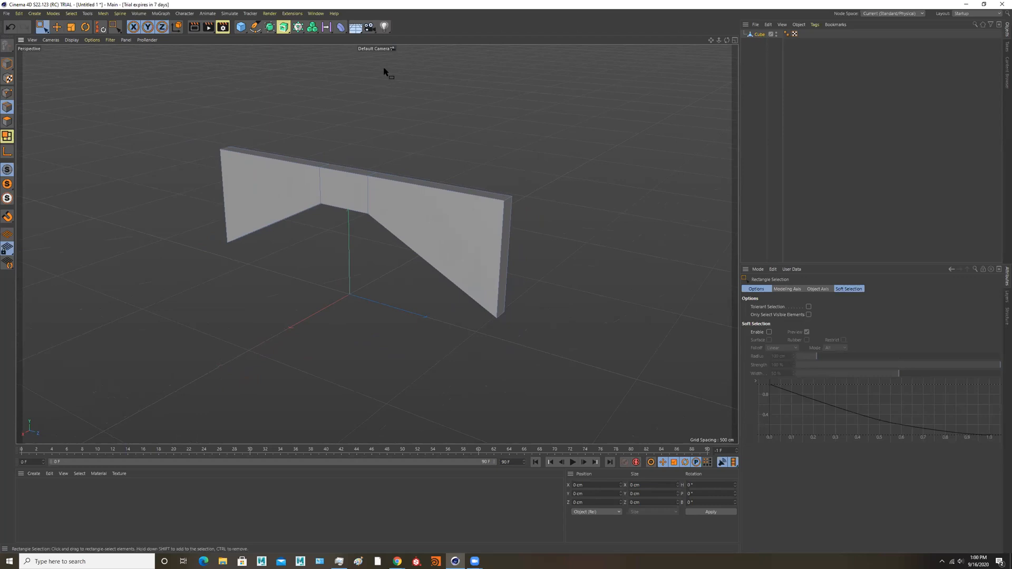
# Add a cylinder primitive and raise it above the level of the slab's top
pyautogui.moveTo(241, 28); pyautogui.dragTo(407, 39)
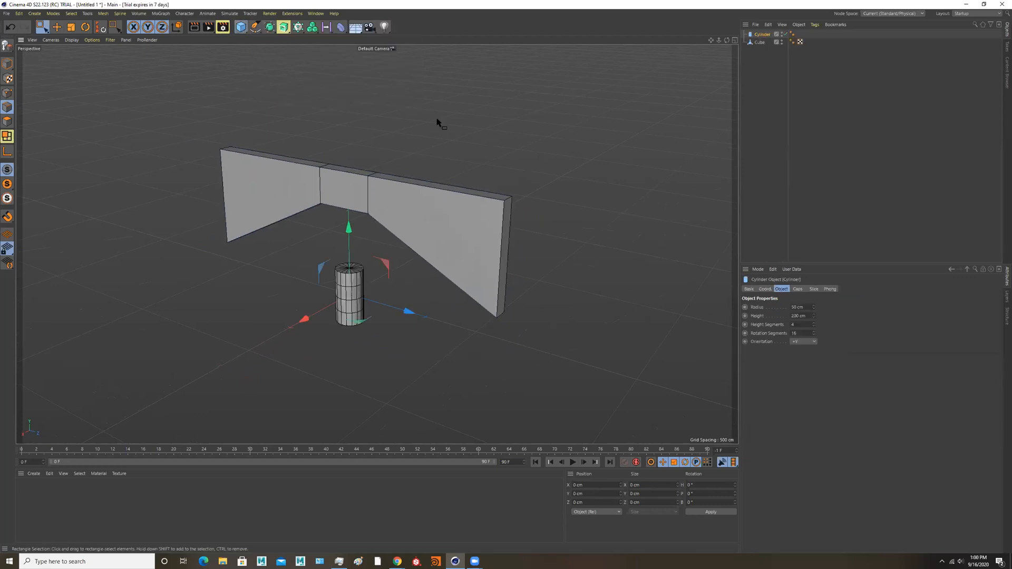
pyautogui.moveTo(350, 228); pyautogui.dragTo(348, 40)
pyautogui.keyDown('alt'); pyautogui.moveTo(377, 244); pyautogui.dragTo(364, 325); pyautogui.keyUp('alt')
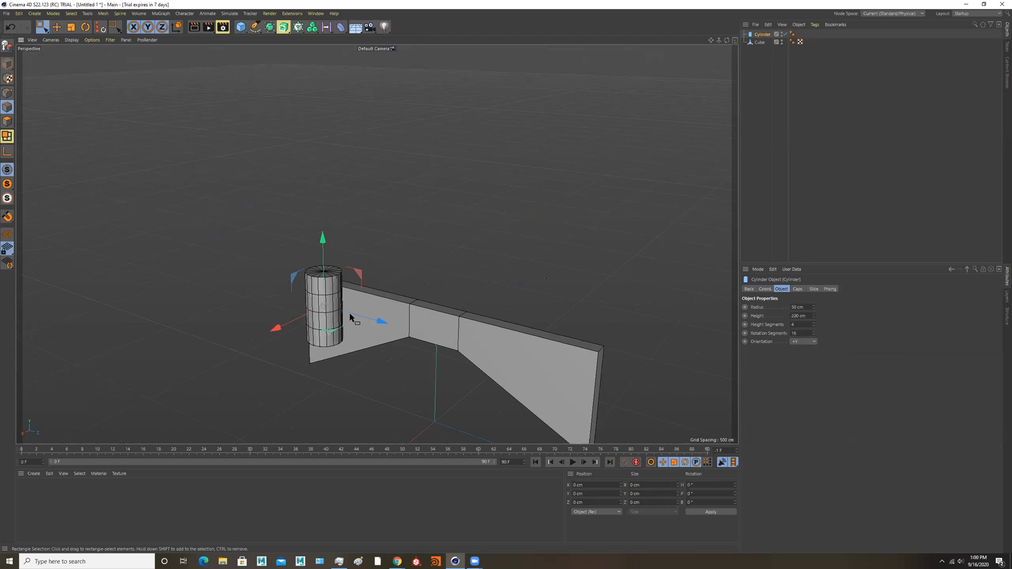
pyautogui.keyDown('alt'); pyautogui.moveTo(364, 325); pyautogui.dragTo(378, 235, button='middle'); pyautogui.keyUp('alt')
pyautogui.keyDown('alt'); pyautogui.moveTo(377, 235); pyautogui.dragTo(406, 221, button='right'); pyautogui.keyUp('alt')
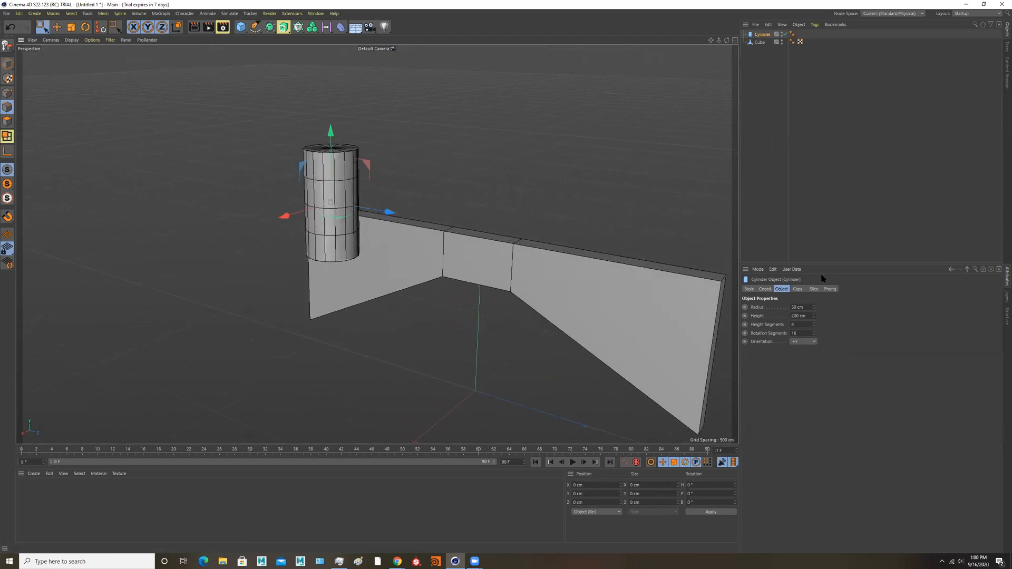
# Widen the cylinder to a radius of about 223 cm and shorten its height to about 148 cm
pyautogui.moveTo(814, 309)
pyautogui.mouseDown()
pyautogui.moveTo(814, 285)
pyautogui.moveTo(814, 298)
pyautogui.mouseUp()
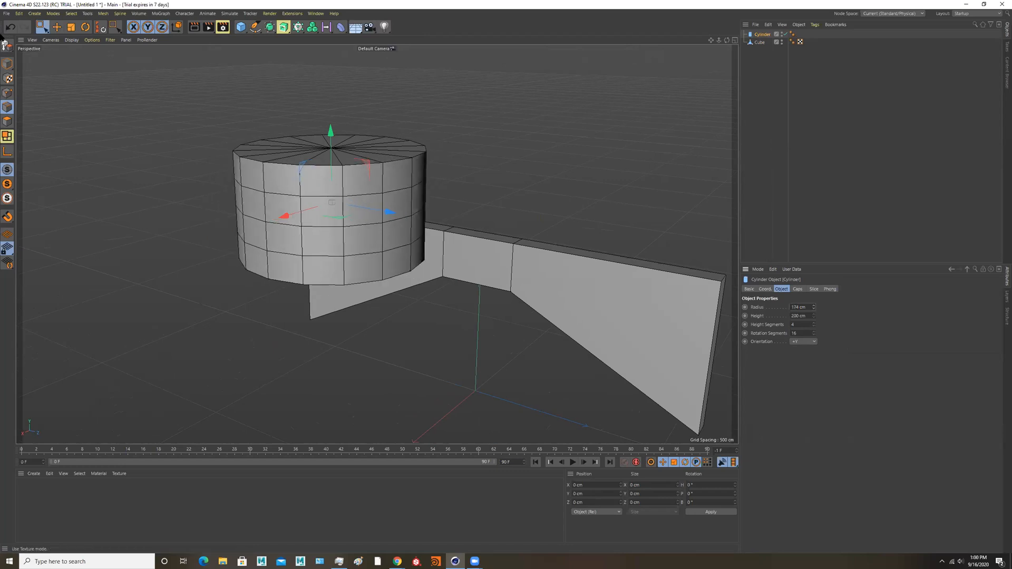
pyautogui.click(7, 64)
pyautogui.keyDown('alt'); pyautogui.moveTo(362, 205); pyautogui.dragTo(341, 213); pyautogui.keyUp('alt')
pyautogui.moveTo(271, 157); pyautogui.dragTo(241, 157)
pyautogui.moveTo(345, 135)
pyautogui.mouseDown()
pyautogui.moveTo(334, 73)
pyautogui.moveTo(347, 155)
pyautogui.mouseUp()
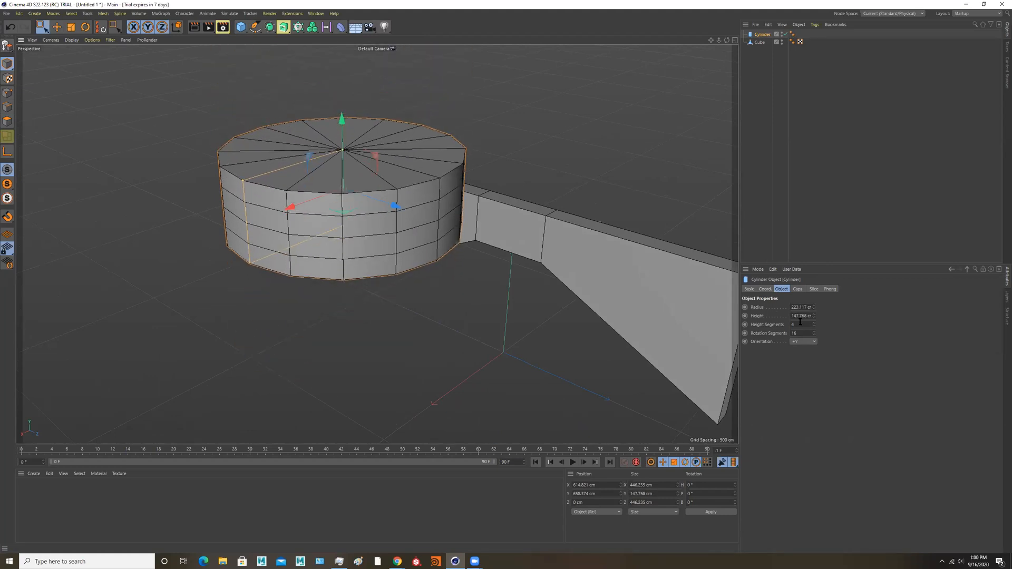
# Set the cylinder to 45 rotation segments and 1 height segment, and convert it to an editable polygon object
pyautogui.moveTo(813, 327); pyautogui.dragTo(814, 331)
pyautogui.keyDown('alt'); pyautogui.moveTo(462, 259); pyautogui.dragTo(439, 270); pyautogui.keyUp('alt')
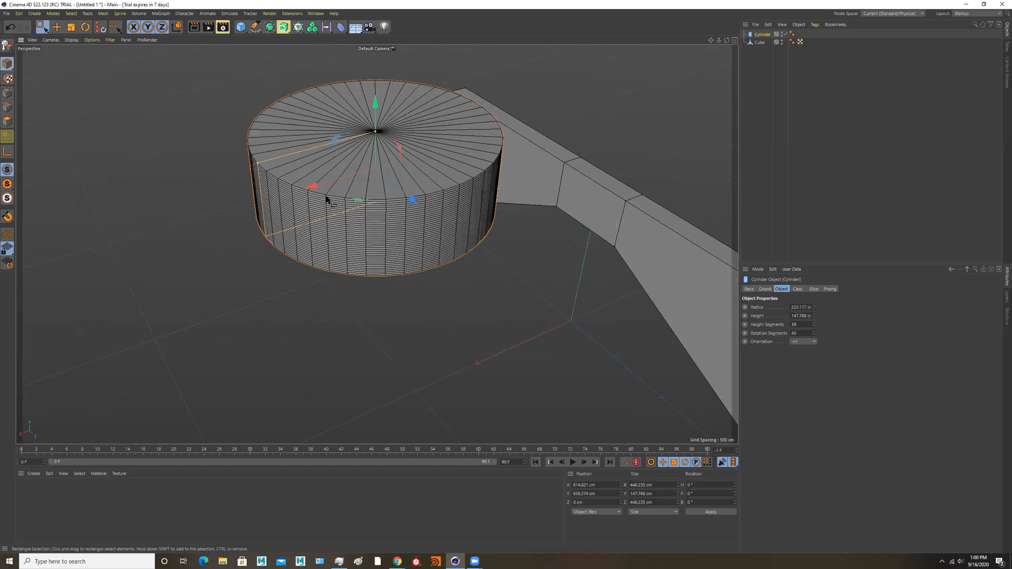
pyautogui.keyDown('alt'); pyautogui.moveTo(326, 197); pyautogui.dragTo(410, 188, button='right'); pyautogui.keyUp('alt')
pyautogui.keyDown('alt'); pyautogui.moveTo(410, 187); pyautogui.dragTo(411, 174); pyautogui.keyUp('alt')
pyautogui.moveTo(814, 325); pyautogui.dragTo(814, 340)
pyautogui.keyDown('alt'); pyautogui.moveTo(416, 219); pyautogui.dragTo(422, 206); pyautogui.keyUp('alt')
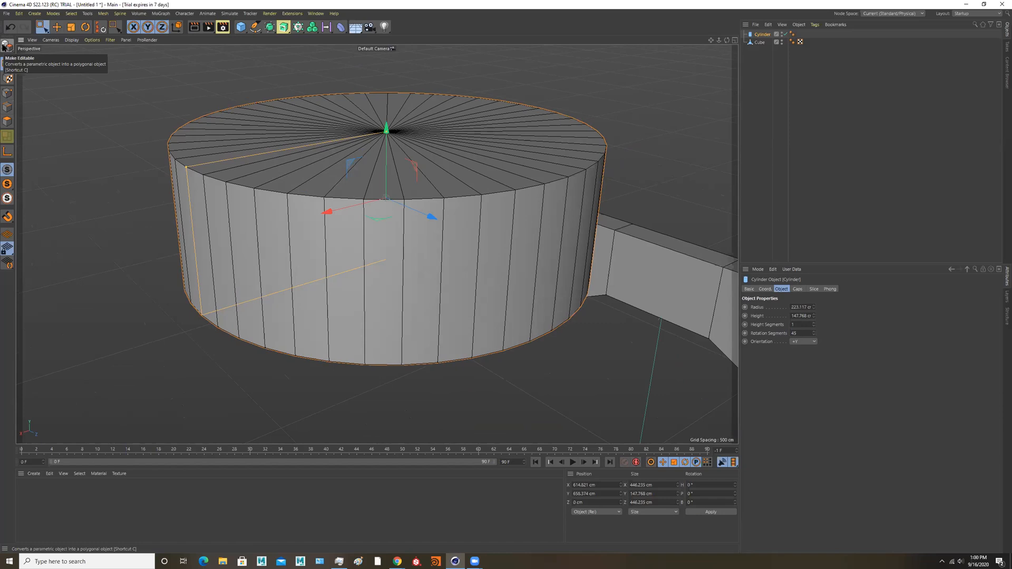
pyautogui.click(7, 46)
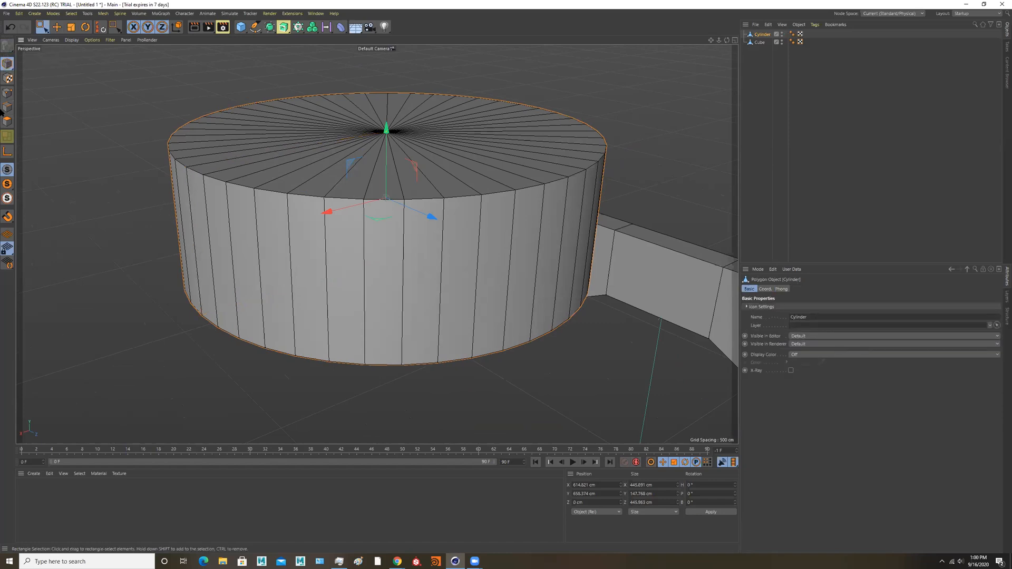
# Select all the points of the cylinder's top cap with Rectangle Selection in point mode
pyautogui.click(8, 92)
pyautogui.moveTo(131, 110); pyautogui.dragTo(352, 267)
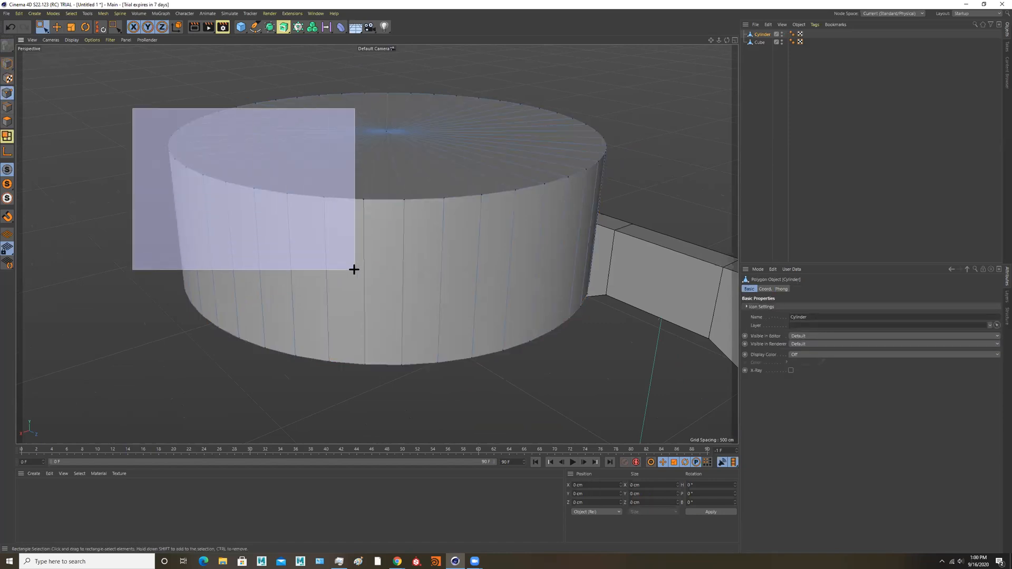
pyautogui.moveTo(127, 102); pyautogui.dragTo(548, 295)
pyautogui.scroll(-2, 508, 180)
pyautogui.keyDown('alt'); pyautogui.moveTo(371, 194); pyautogui.dragTo(311, 201, button='right'); pyautogui.keyUp('alt')
pyautogui.keyDown('alt'); pyautogui.moveTo(375, 244); pyautogui.dragTo(361, 165); pyautogui.keyUp('alt')
pyautogui.keyDown('alt'); pyautogui.moveTo(364, 169); pyautogui.dragTo(348, 206, button='right'); pyautogui.keyUp('alt')
pyautogui.keyDown('alt'); pyautogui.moveTo(348, 206); pyautogui.dragTo(234, 216, button='middle'); pyautogui.keyUp('alt')
pyautogui.keyDown('alt'); pyautogui.moveTo(342, 226); pyautogui.dragTo(346, 233); pyautogui.keyUp('alt')
pyautogui.moveTo(248, 180); pyautogui.dragTo(537, 232)
# Undo the last two changes made in point mode on the cylinder's top cap
pyautogui.keyDown('alt'); pyautogui.moveTo(429, 228); pyautogui.dragTo(442, 237); pyautogui.keyUp('alt')
pyautogui.moveTo(341, 142); pyautogui.dragTo(432, 228)
pyautogui.hotkey('ctrl', 'z')
pyautogui.hotkey('ctrl', 'z')
pyautogui.scroll(-4, 375, 243)
pyautogui.moveTo(375, 242)
pyautogui.keyDown('alt'); pyautogui.mouseDown()
pyautogui.moveTo(377, 212)
pyautogui.moveTo(377, 224)
pyautogui.mouseUp(); pyautogui.keyUp('alt')
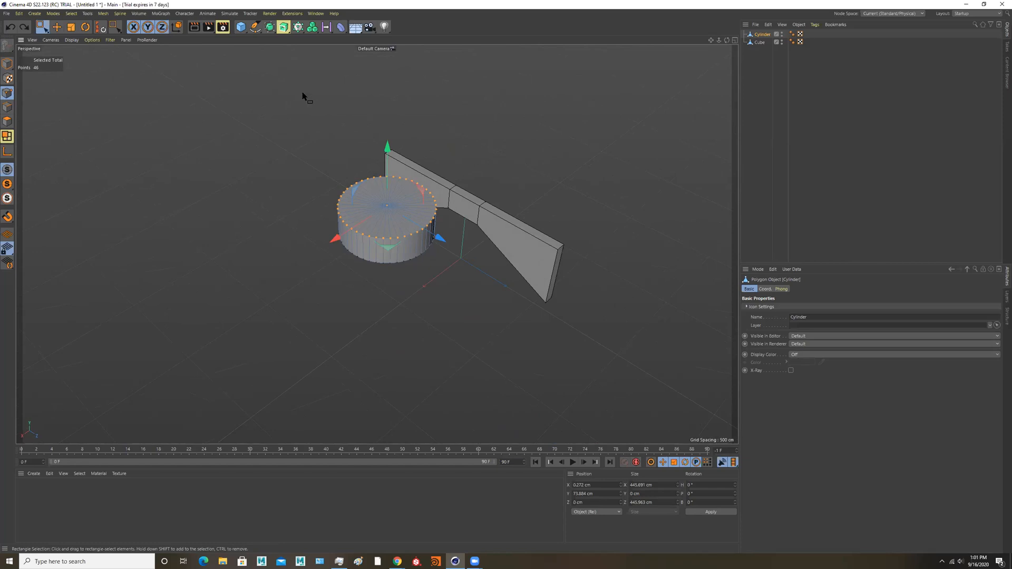
pyautogui.scroll(3, 435, 206)
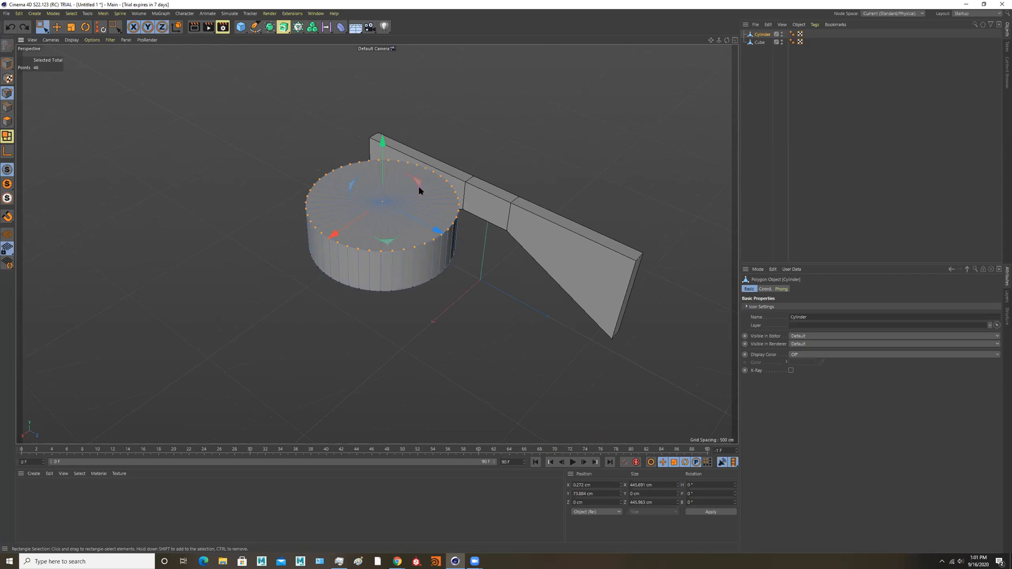
pyautogui.keyDown('alt'); pyautogui.moveTo(439, 216); pyautogui.dragTo(442, 195); pyautogui.keyUp('alt')
pyautogui.keyDown('alt'); pyautogui.moveTo(451, 200); pyautogui.dragTo(511, 231, button='right'); pyautogui.keyUp('alt')
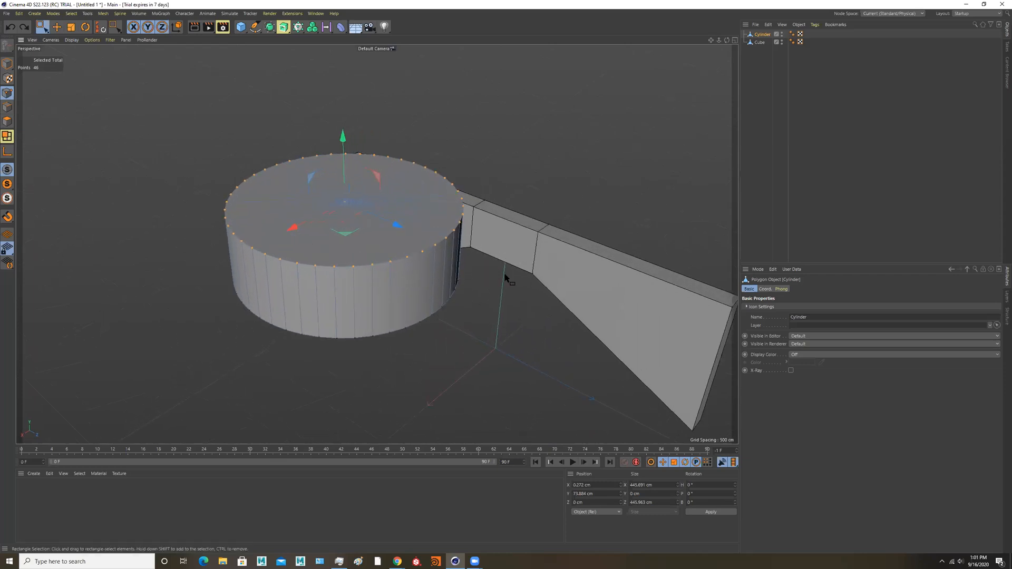
pyautogui.keyDown('alt'); pyautogui.moveTo(542, 221); pyautogui.dragTo(497, 194); pyautogui.keyUp('alt')
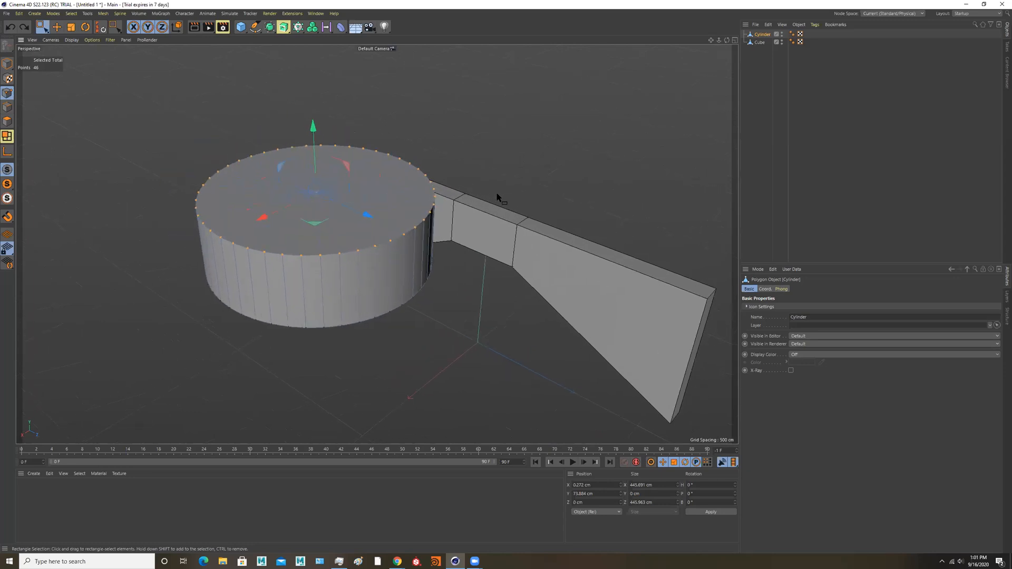
pyautogui.keyDown('alt'); pyautogui.moveTo(497, 194); pyautogui.dragTo(446, 207, button='right'); pyautogui.keyUp('alt')
# In model mode, shift the cylinder to about 582 cm on X and tilt it freely to about -42° pitch and 14° bank
pyautogui.click(7, 64)
pyautogui.keyDown('alt'); pyautogui.moveTo(418, 249); pyautogui.dragTo(368, 252); pyautogui.keyUp('alt')
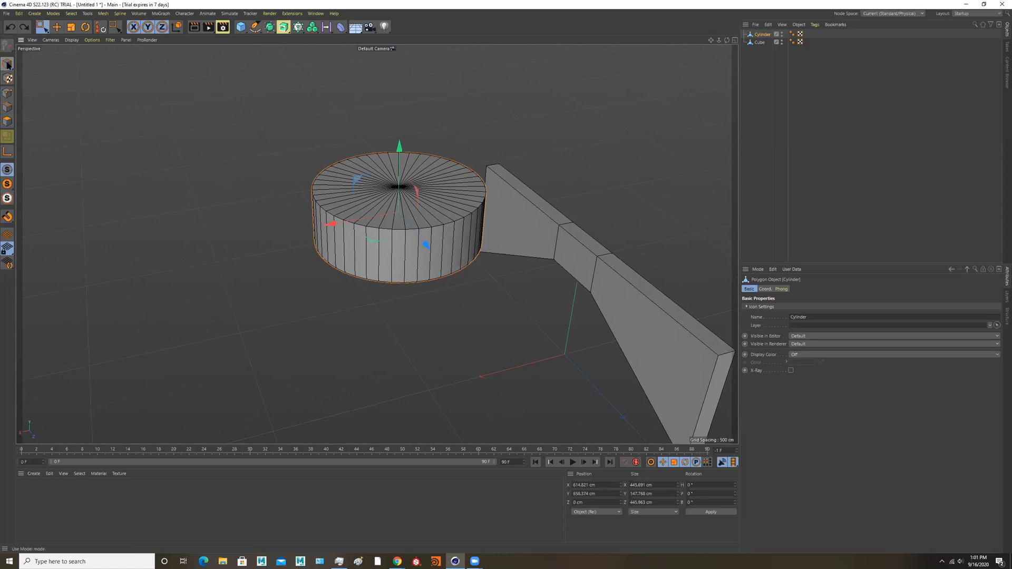
pyautogui.click(7, 63)
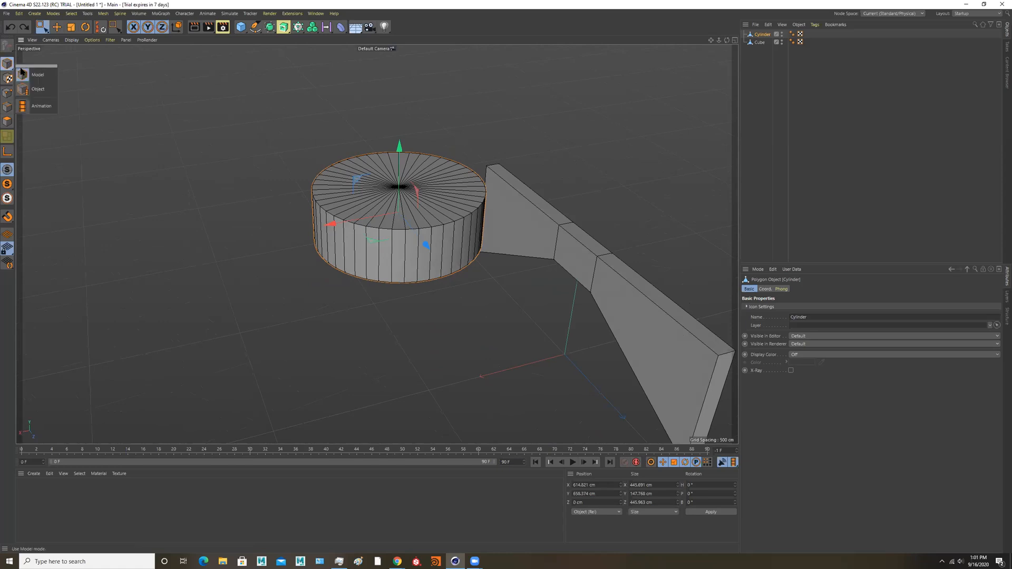
pyautogui.click(6, 63)
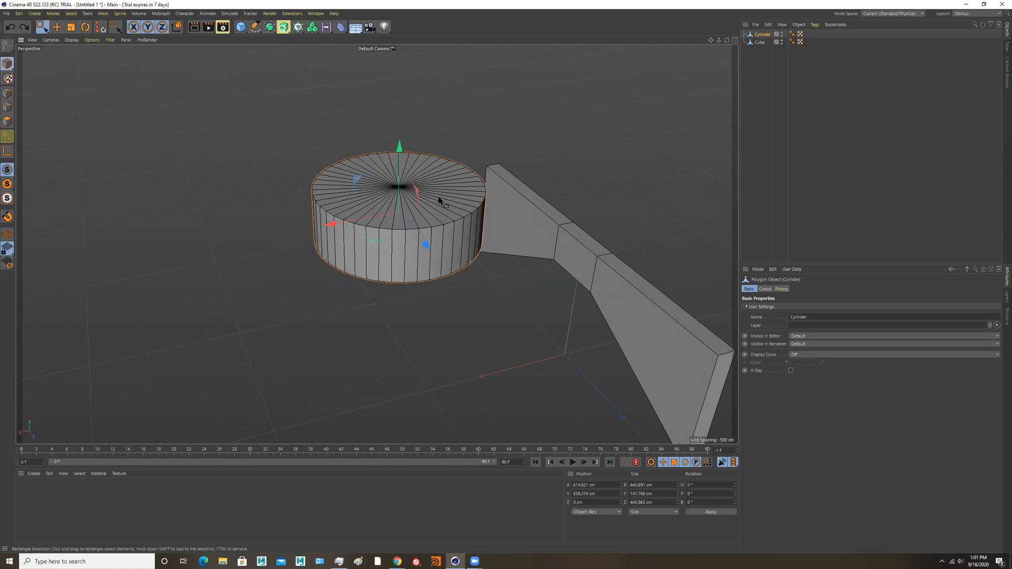
pyautogui.keyDown('alt'); pyautogui.moveTo(387, 201); pyautogui.dragTo(386, 194); pyautogui.keyUp('alt')
pyautogui.moveTo(348, 226); pyautogui.dragTo(361, 224)
pyautogui.press('r')
pyautogui.moveTo(443, 192)
pyautogui.mouseDown()
pyautogui.moveTo(324, 257)
pyautogui.moveTo(456, 261)
pyautogui.moveTo(445, 180)
pyautogui.moveTo(454, 160)
pyautogui.moveTo(461, 174)
pyautogui.moveTo(450, 179)
pyautogui.mouseUp()
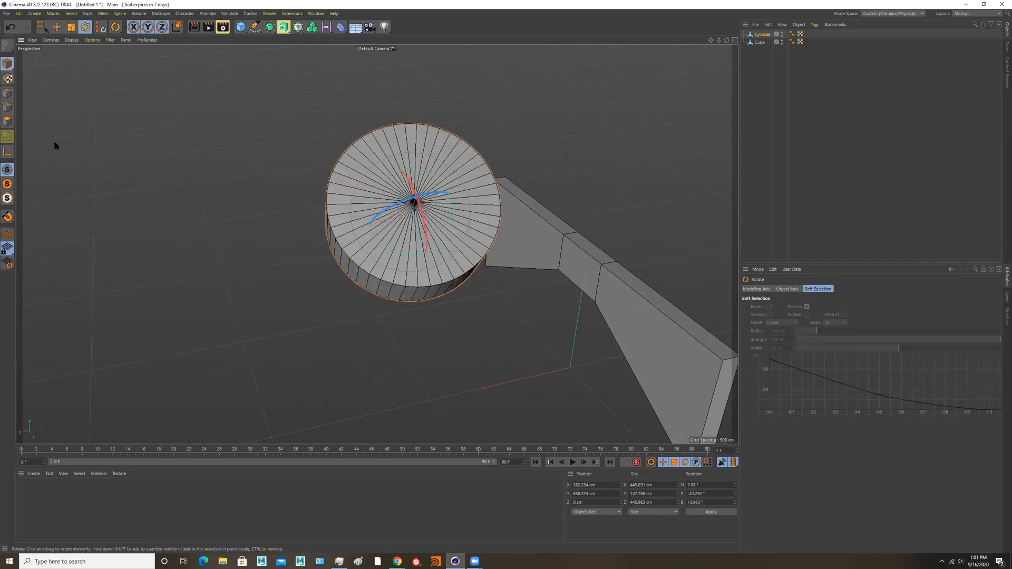
# Switch the cylinder to point mode and add a tube primitive to the scene
pyautogui.click(7, 94)
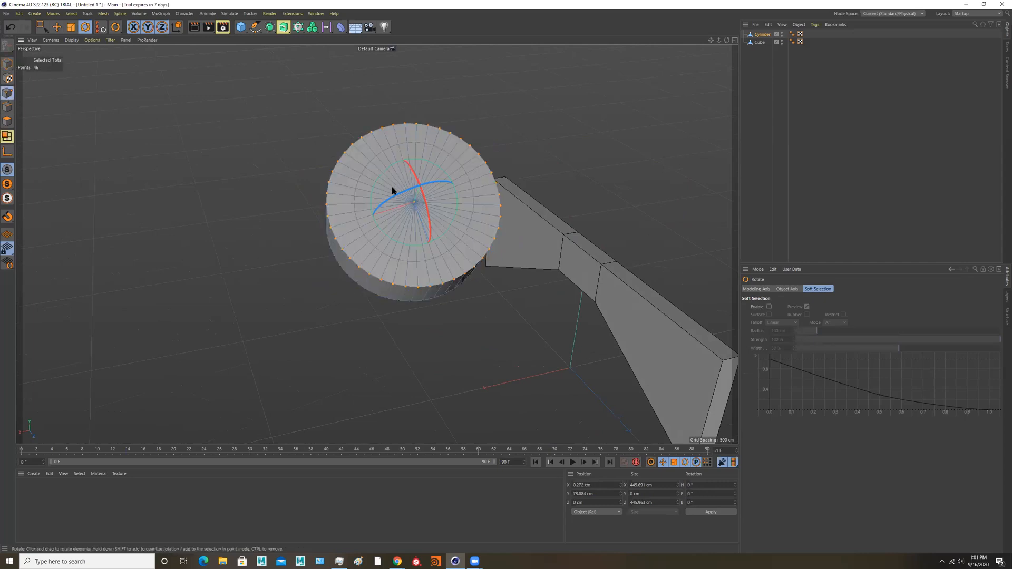
pyautogui.keyDown('alt'); pyautogui.moveTo(250, 89); pyautogui.dragTo(396, 125, button='middle'); pyautogui.keyUp('alt')
pyautogui.moveTo(241, 27); pyautogui.dragTo(398, 67)
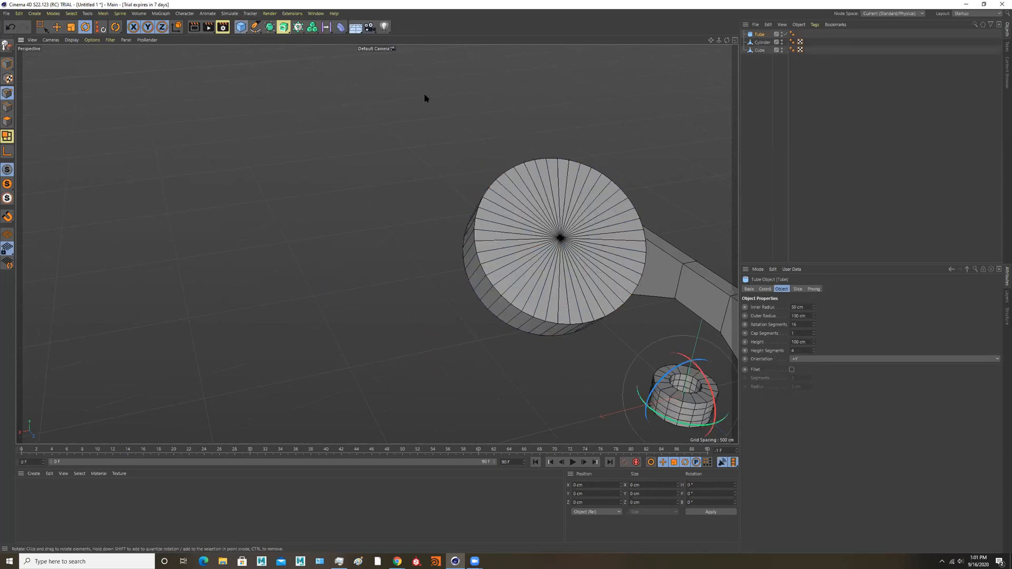
pyautogui.scroll(-3, 543, 150)
pyautogui.keyDown('alt'); pyautogui.moveTo(717, 259); pyautogui.dragTo(583, 233, button='middle'); pyautogui.keyUp('alt')
# Scale the tube up uniformly to an outer radius of about 363 cm
pyautogui.press('e')
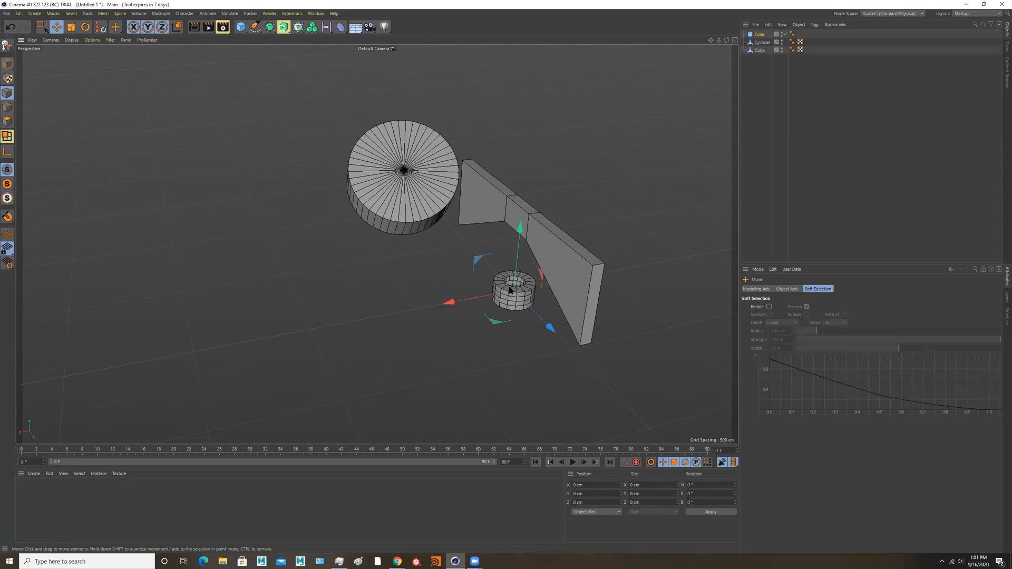
pyautogui.press('r')
pyautogui.press('t')
pyautogui.moveTo(516, 280); pyautogui.dragTo(271, 336)
# Raise the tube above the slab and move it along X, clear of the slab and cylinder
pyautogui.press('e')
pyautogui.press('w')
pyautogui.moveTo(519, 228); pyautogui.dragTo(541, 19)
pyautogui.keyDown('alt'); pyautogui.moveTo(526, 310); pyautogui.dragTo(372, 473, button='middle'); pyautogui.keyUp('alt')
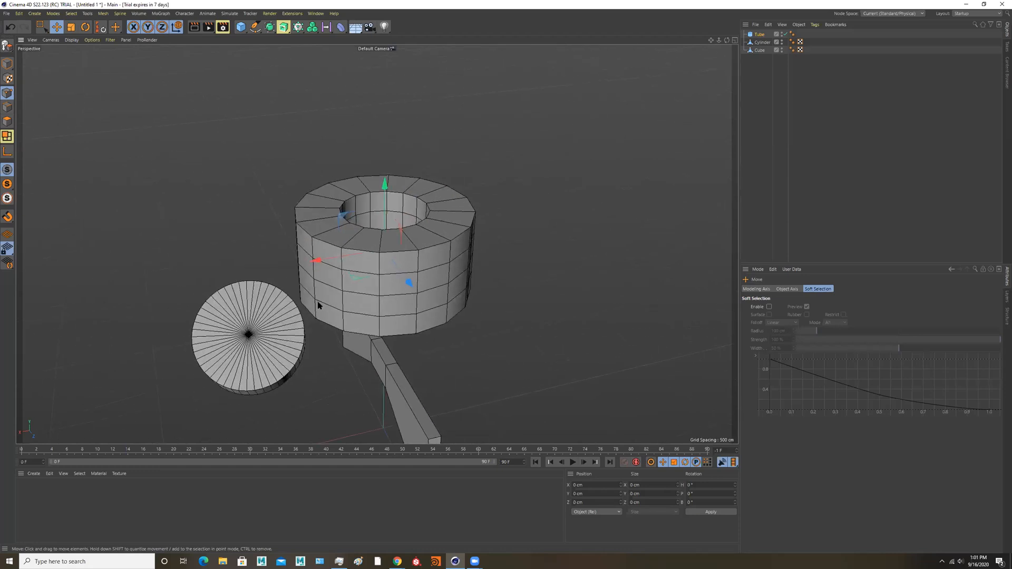
pyautogui.moveTo(318, 266); pyautogui.dragTo(482, 239)
pyautogui.keyDown('alt'); pyautogui.moveTo(541, 209); pyautogui.dragTo(599, 199, button='right'); pyautogui.keyUp('alt')
pyautogui.keyDown('alt'); pyautogui.moveTo(599, 199); pyautogui.dragTo(501, 221, button='middle'); pyautogui.keyUp('alt')
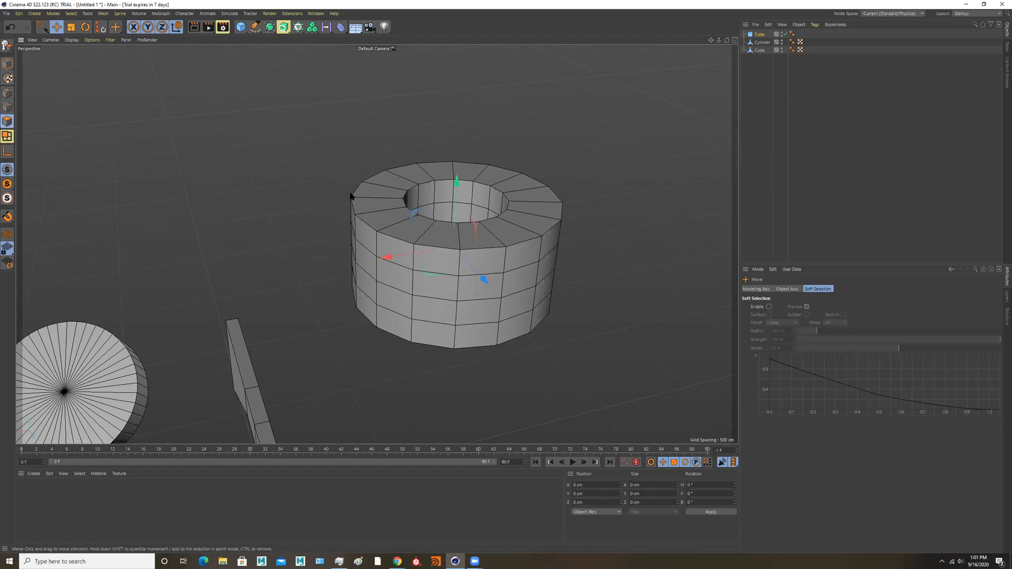
pyautogui.click(7, 107)
pyautogui.moveTo(395, 255)
pyautogui.mouseDown()
pyautogui.moveTo(549, 226)
pyautogui.moveTo(384, 258)
pyautogui.moveTo(401, 254)
pyautogui.mouseUp()
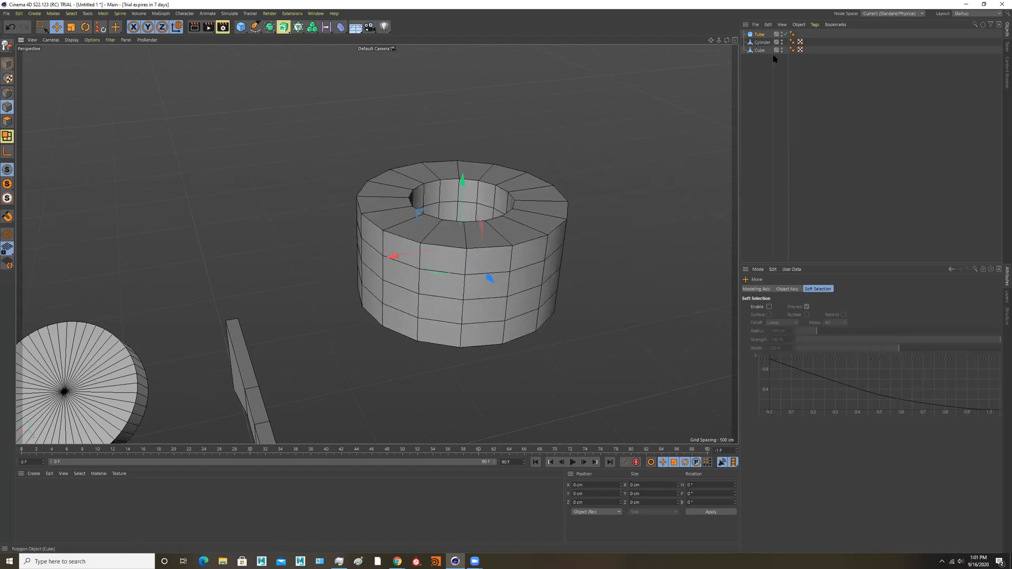
# Set the tube's rotation segments to 26
pyautogui.click(759, 34)
pyautogui.moveTo(813, 325); pyautogui.dragTo(813, 298)
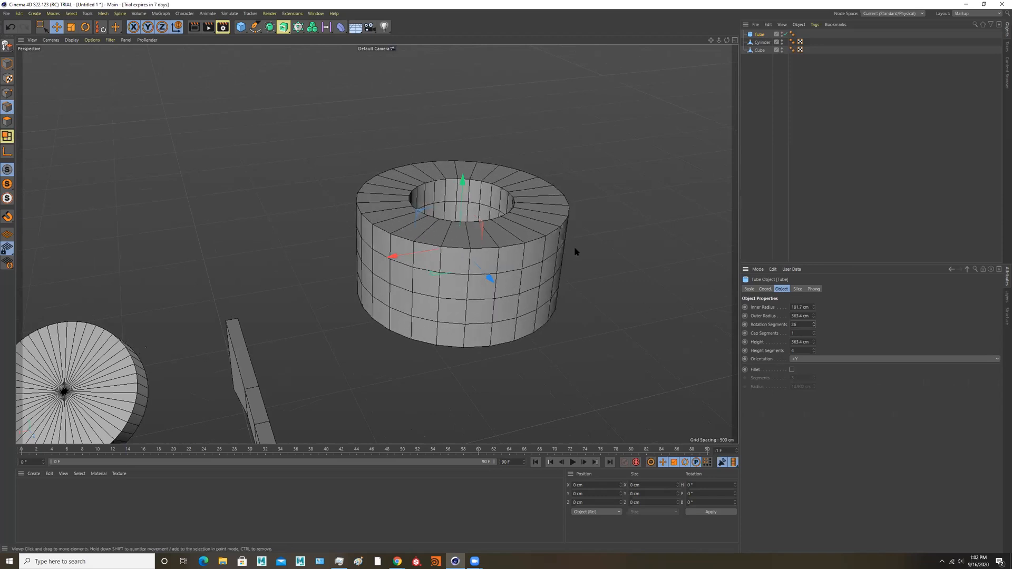
pyautogui.scroll(3, 568, 279)
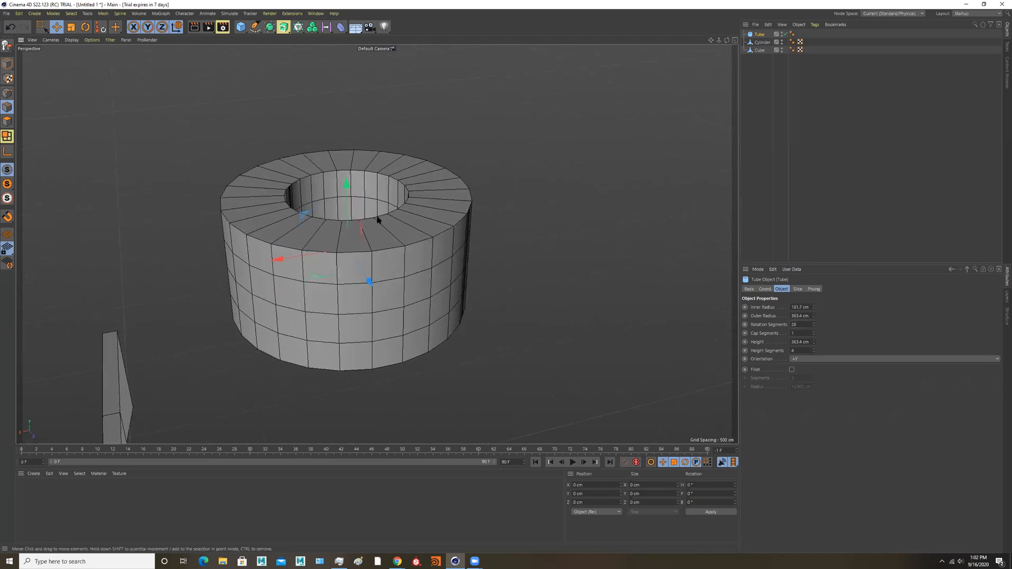
# Resize the tube to about 231 cm inner radius, 375 cm outer radius and 313 cm height, and make it editable
pyautogui.click(8, 64)
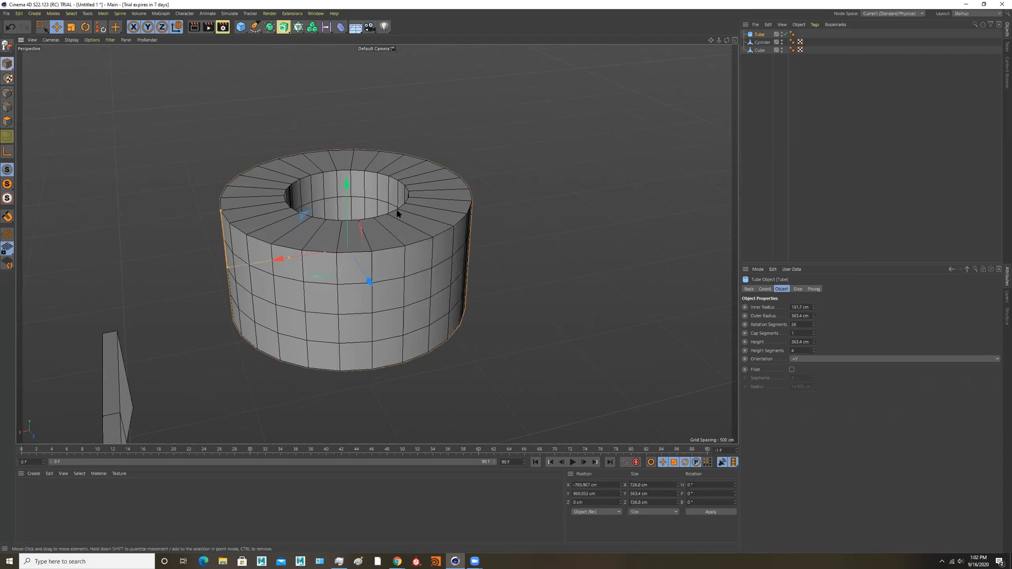
pyautogui.keyDown('alt'); pyautogui.moveTo(376, 224); pyautogui.dragTo(487, 235, button='middle'); pyautogui.keyUp('alt')
pyautogui.moveTo(326, 219); pyautogui.dragTo(330, 329)
pyautogui.keyDown('alt'); pyautogui.moveTo(427, 296); pyautogui.dragTo(411, 285); pyautogui.keyUp('alt')
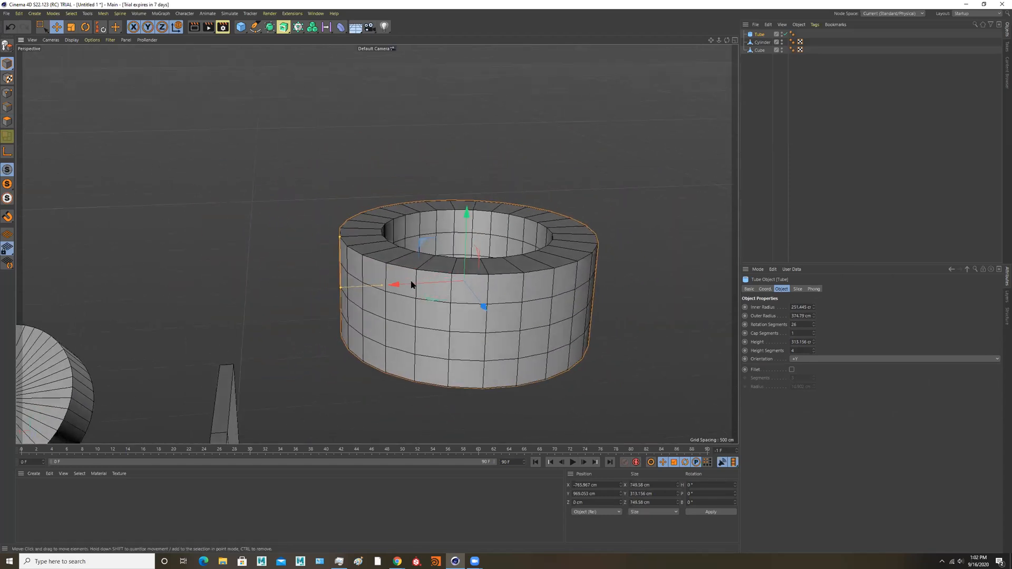
pyautogui.keyDown('alt'); pyautogui.moveTo(411, 285); pyautogui.dragTo(371, 246, button='middle'); pyautogui.keyUp('alt')
pyautogui.keyDown('alt'); pyautogui.moveTo(370, 246); pyautogui.dragTo(473, 253, button='right'); pyautogui.keyUp('alt')
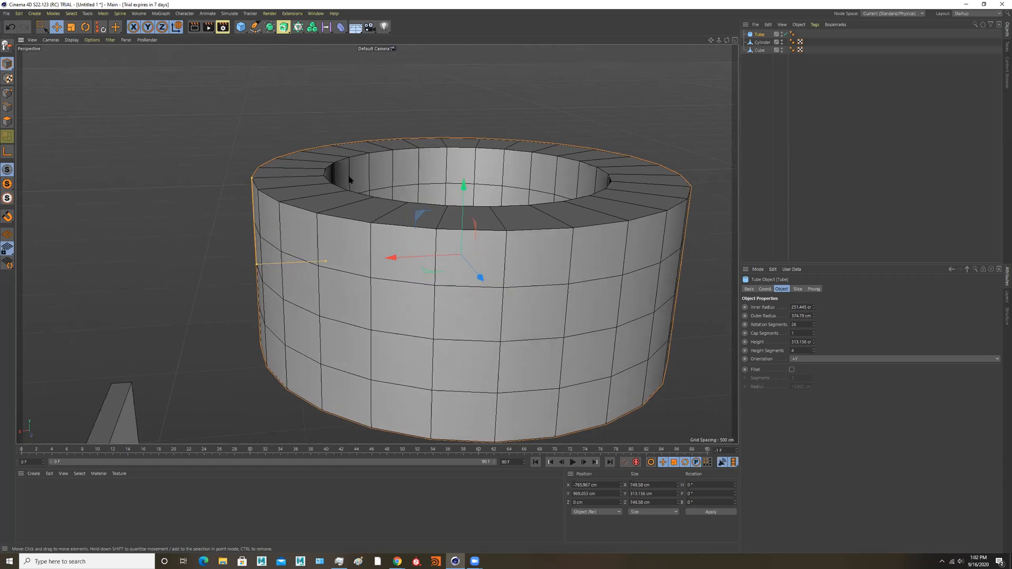
pyautogui.click(7, 47)
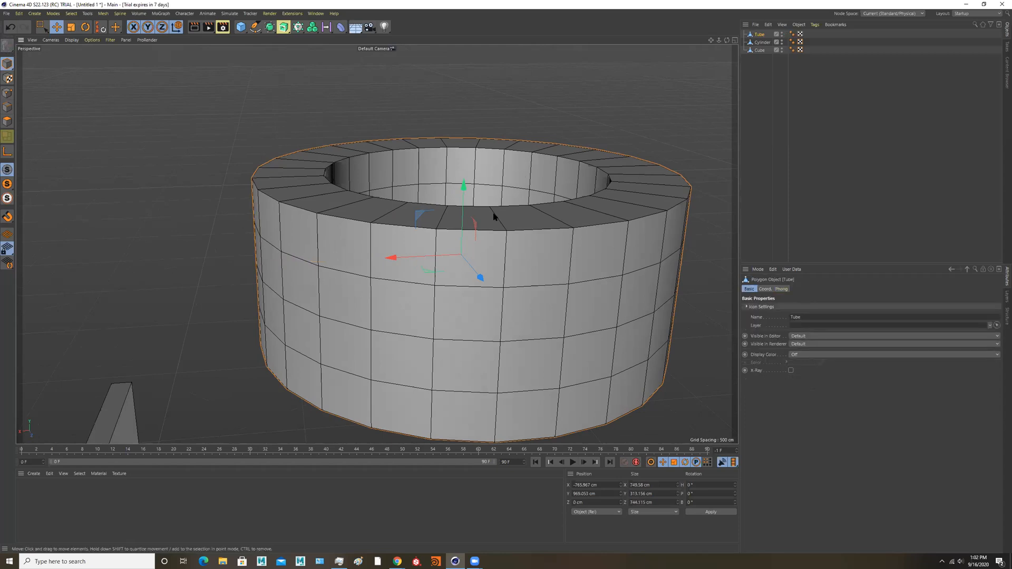
pyautogui.keyDown('alt'); pyautogui.moveTo(529, 221); pyautogui.dragTo(513, 195, button='middle'); pyautogui.keyUp('alt')
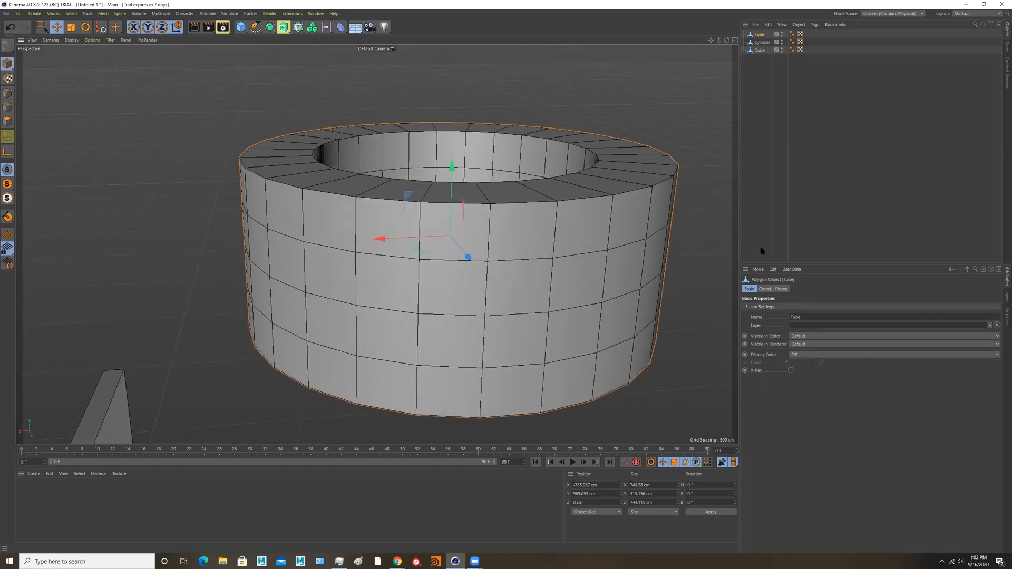
# Select most of the edges around the tube's upper rim with Rectangle Selection in edge mode
pyautogui.click(8, 94)
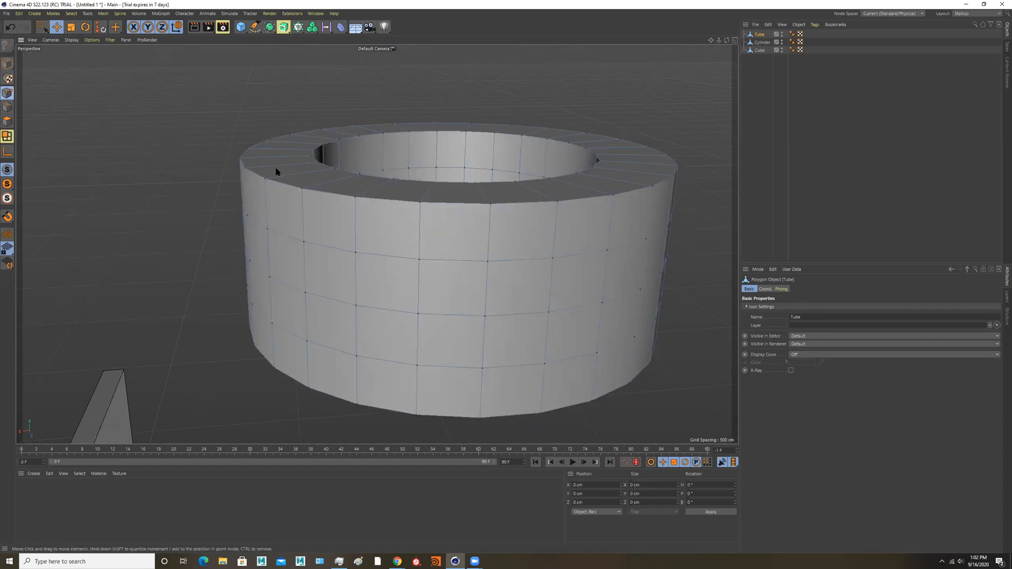
pyautogui.click(42, 26)
pyautogui.moveTo(163, 109); pyautogui.dragTo(404, 235)
pyautogui.keyDown('alt'); pyautogui.moveTo(523, 155); pyautogui.dragTo(454, 176, button='middle'); pyautogui.keyUp('alt')
pyautogui.click(8, 107)
pyautogui.moveTo(113, 97); pyautogui.dragTo(549, 255)
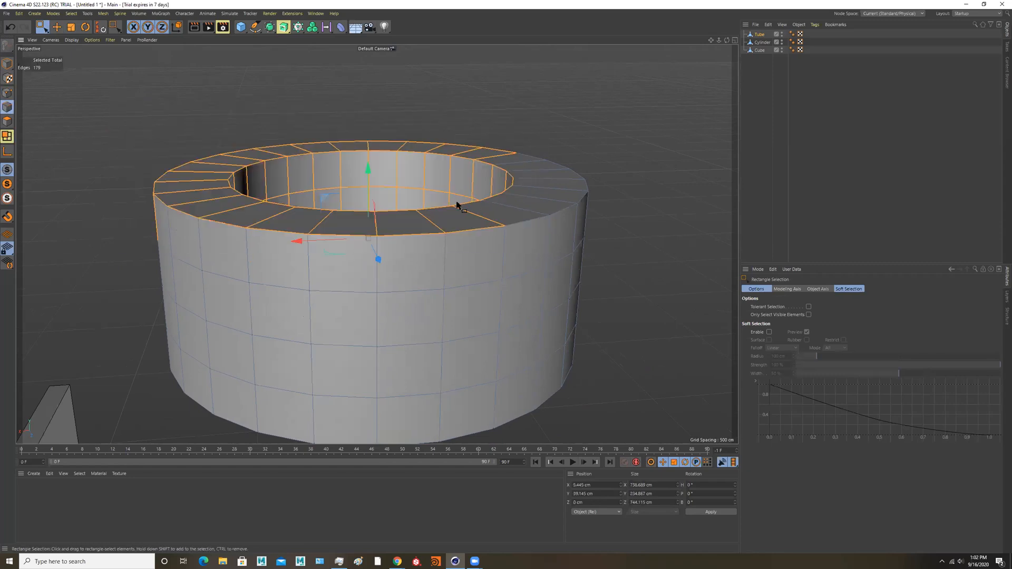
# Select a single polygon on the tube's upper face in polygon mode, try pulling it upward and undo the move
pyautogui.click(7, 121)
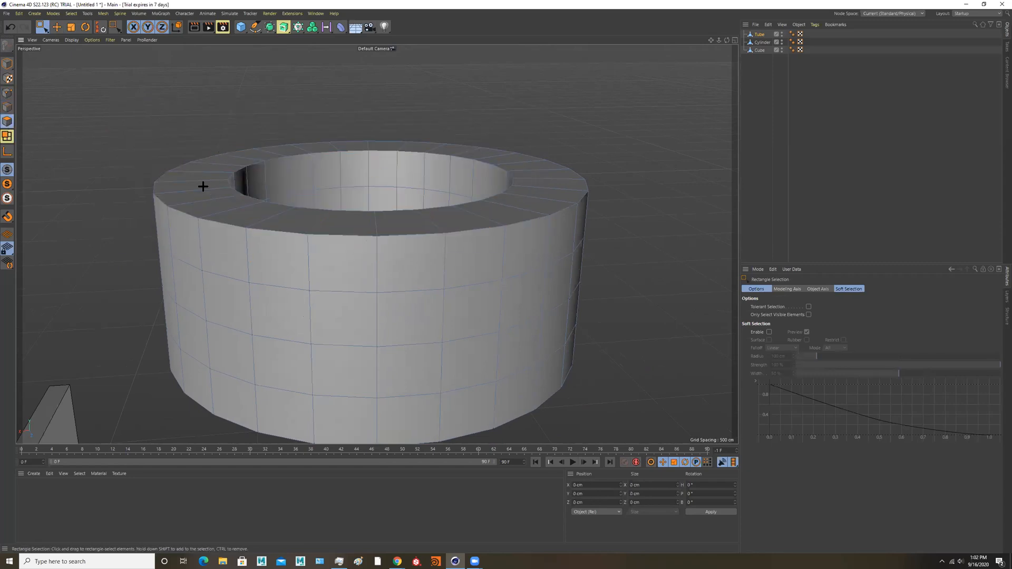
pyautogui.moveTo(135, 121); pyautogui.dragTo(232, 179)
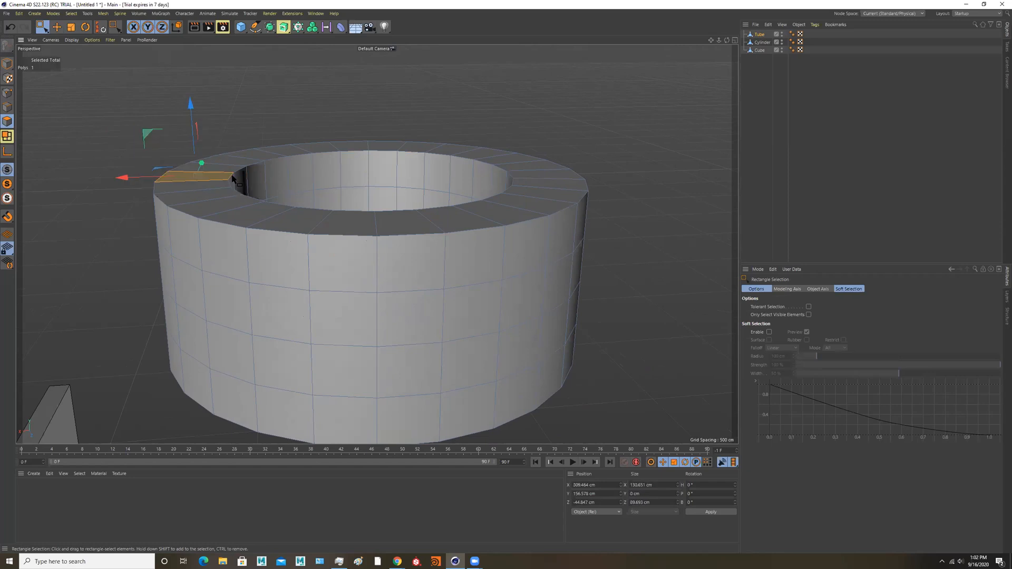
pyautogui.moveTo(191, 108); pyautogui.dragTo(187, 75)
pyautogui.hotkey('ctrl', 'z')
# Return to model mode and slide the whole tube along X to about -874 cm
pyautogui.keyDown('alt'); pyautogui.moveTo(276, 177); pyautogui.dragTo(319, 201); pyautogui.keyUp('alt')
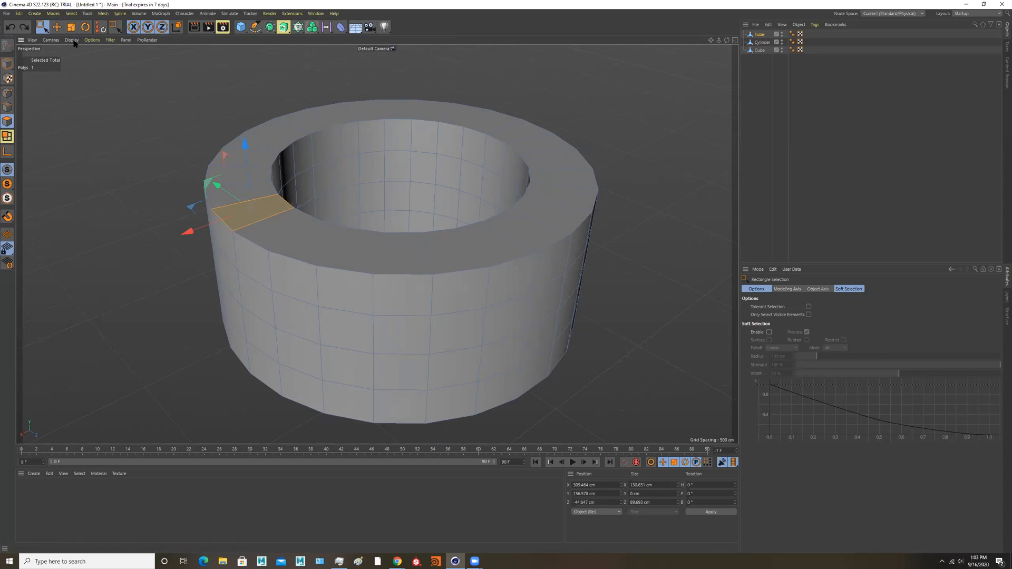
pyautogui.keyDown('alt'); pyautogui.moveTo(343, 211); pyautogui.dragTo(406, 219); pyautogui.keyUp('alt')
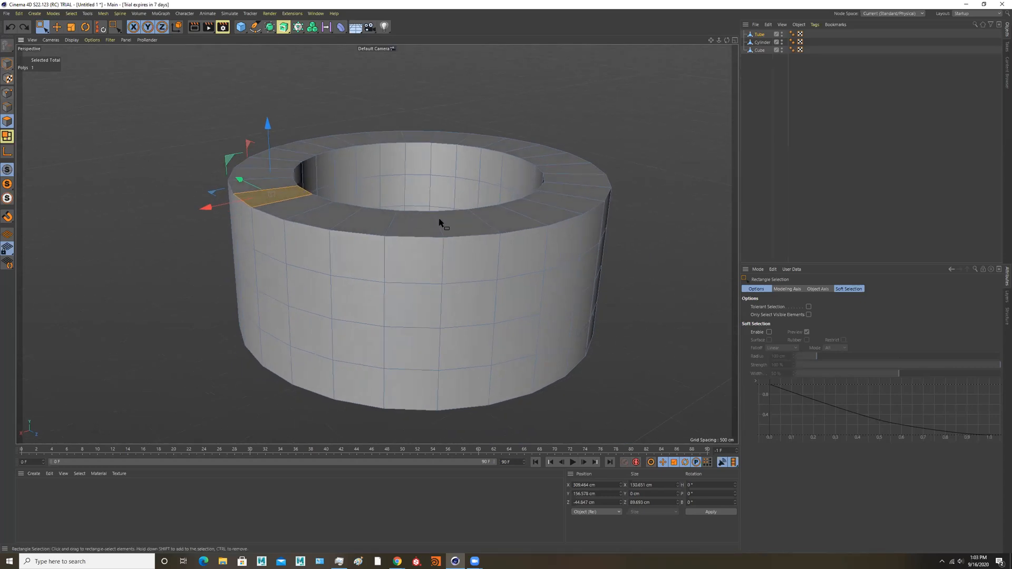
pyautogui.keyDown('alt'); pyautogui.moveTo(448, 204); pyautogui.dragTo(431, 208, button='middle'); pyautogui.keyUp('alt')
pyautogui.keyDown('alt'); pyautogui.moveTo(430, 207); pyautogui.dragTo(462, 197); pyautogui.keyUp('alt')
pyautogui.keyDown('alt'); pyautogui.moveTo(446, 197); pyautogui.dragTo(398, 229, button='middle'); pyautogui.keyUp('alt')
pyautogui.keyDown('alt'); pyautogui.moveTo(398, 230); pyautogui.dragTo(314, 191); pyautogui.keyUp('alt')
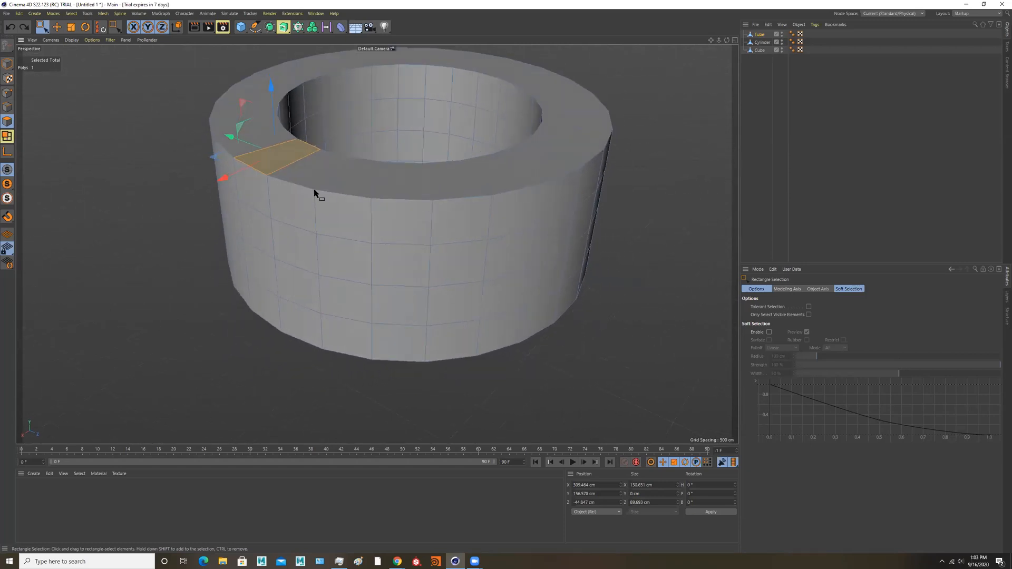
pyautogui.click(7, 63)
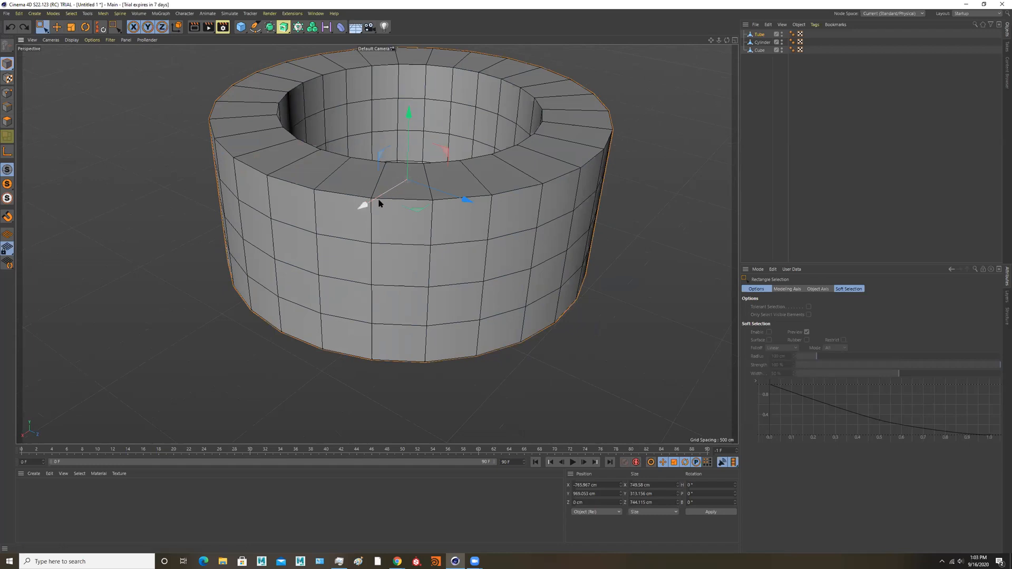
pyautogui.moveTo(378, 202); pyautogui.dragTo(404, 217)
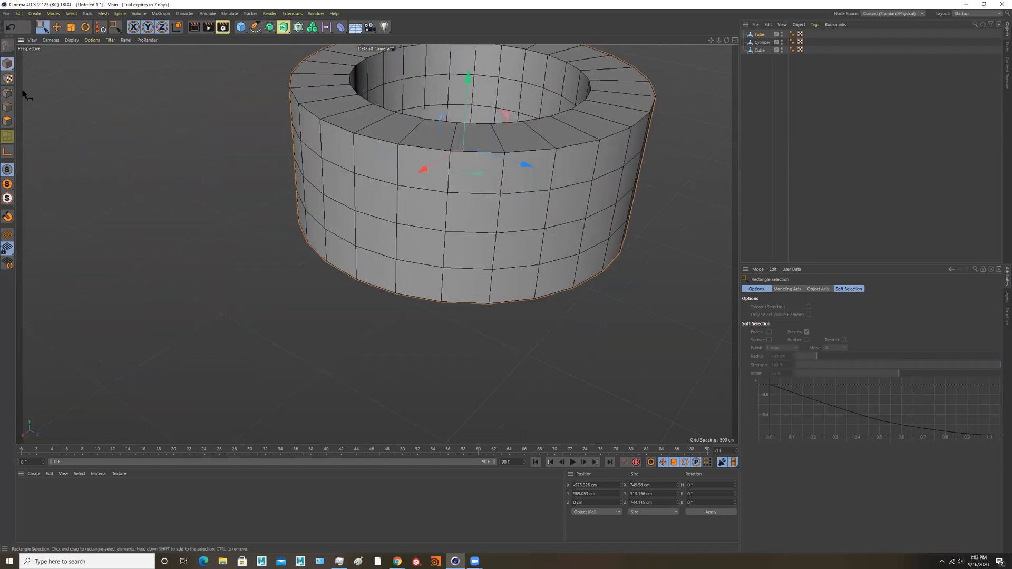
# Show the tube's points, switch to polygon mode and select a block of polygons on one side of it with Rectangle Selection
pyautogui.click(7, 93)
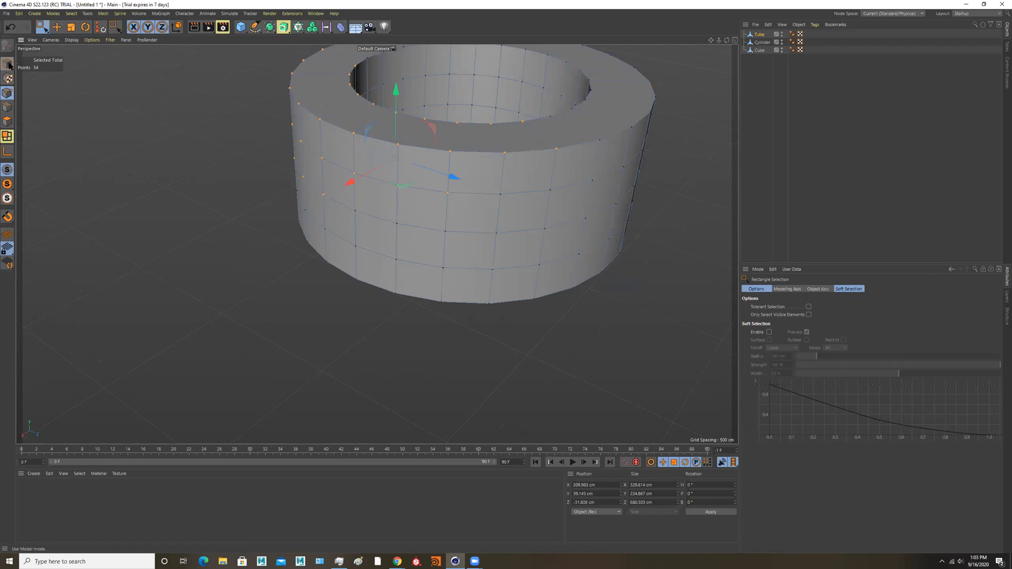
pyautogui.keyDown('alt'); pyautogui.moveTo(433, 101); pyautogui.dragTo(125, 208); pyautogui.keyUp('alt')
pyautogui.click(7, 121)
pyautogui.moveTo(389, 231); pyautogui.dragTo(331, 344)
pyautogui.moveTo(187, 344); pyautogui.dragTo(474, 169)
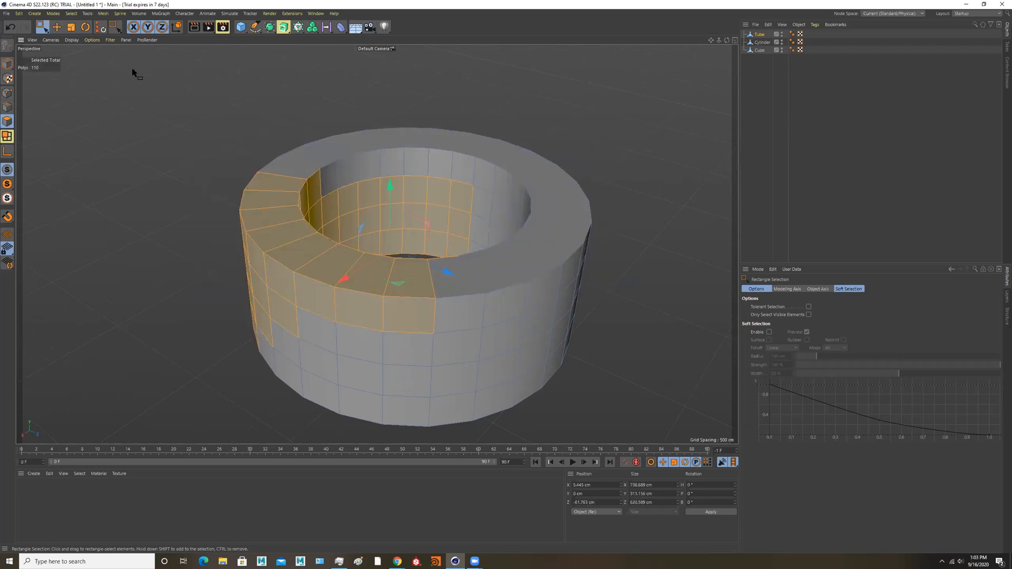
# Switch the tube to edge mode and select the edges on the far side of its ring with Rectangle Selection
pyautogui.click(7, 63)
pyautogui.moveTo(463, 278); pyautogui.dragTo(413, 247)
pyautogui.click(7, 107)
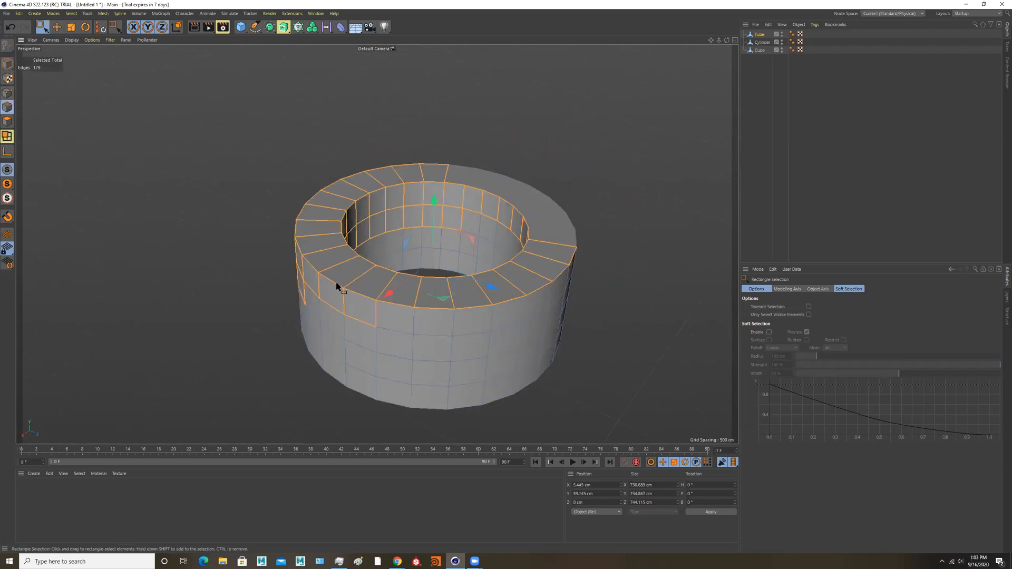
pyautogui.moveTo(265, 148); pyautogui.dragTo(416, 246)
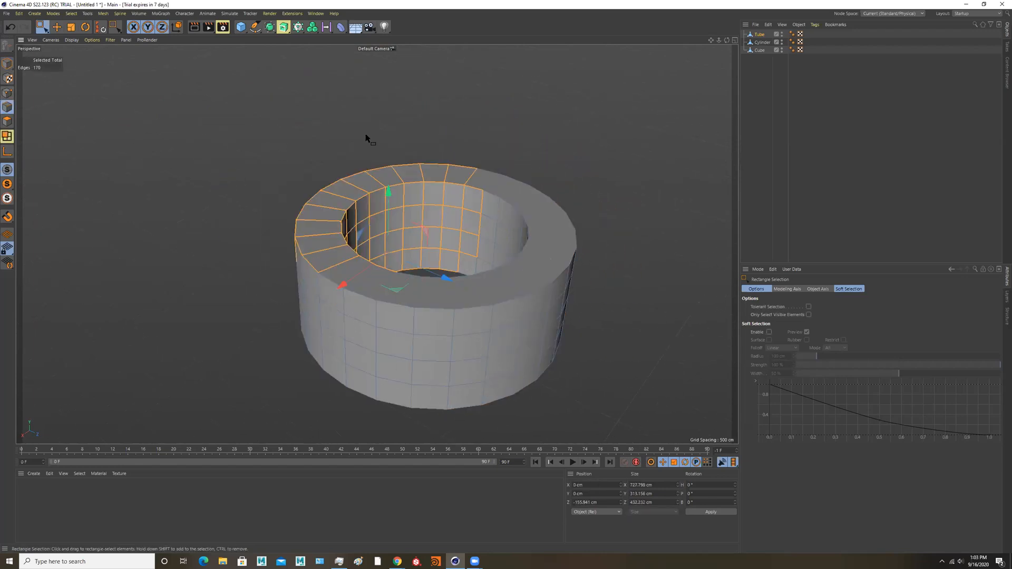
# Add a capsule and move it along Z, well clear of the slab, cylinder and tube
pyautogui.keyDown('alt'); pyautogui.moveTo(366, 138); pyautogui.dragTo(577, 165, button='middle'); pyautogui.keyUp('alt')
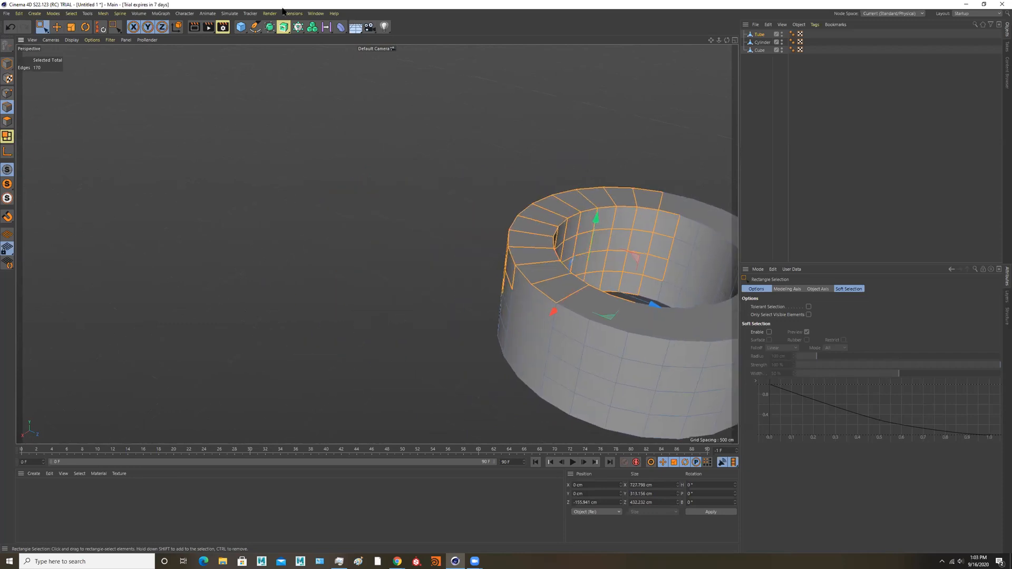
pyautogui.click(244, 30)
pyautogui.click(314, 67)
pyautogui.keyDown('alt'); pyautogui.moveTo(484, 213); pyautogui.dragTo(346, 232, button='right'); pyautogui.keyUp('alt')
pyautogui.keyDown('alt'); pyautogui.moveTo(553, 226); pyautogui.dragTo(563, 170, button='middle'); pyautogui.keyUp('alt')
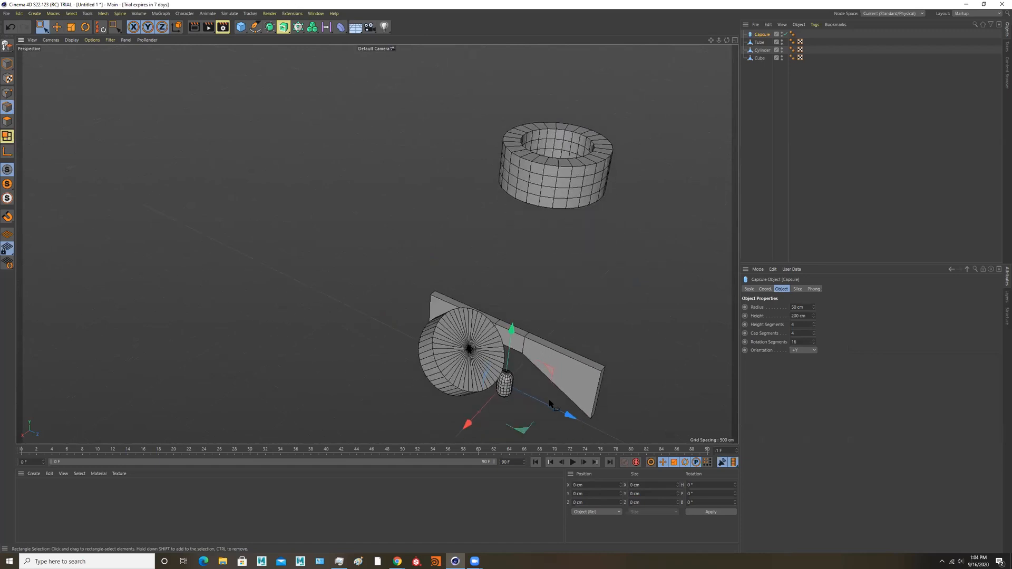
pyautogui.moveTo(556, 409); pyautogui.dragTo(265, 217)
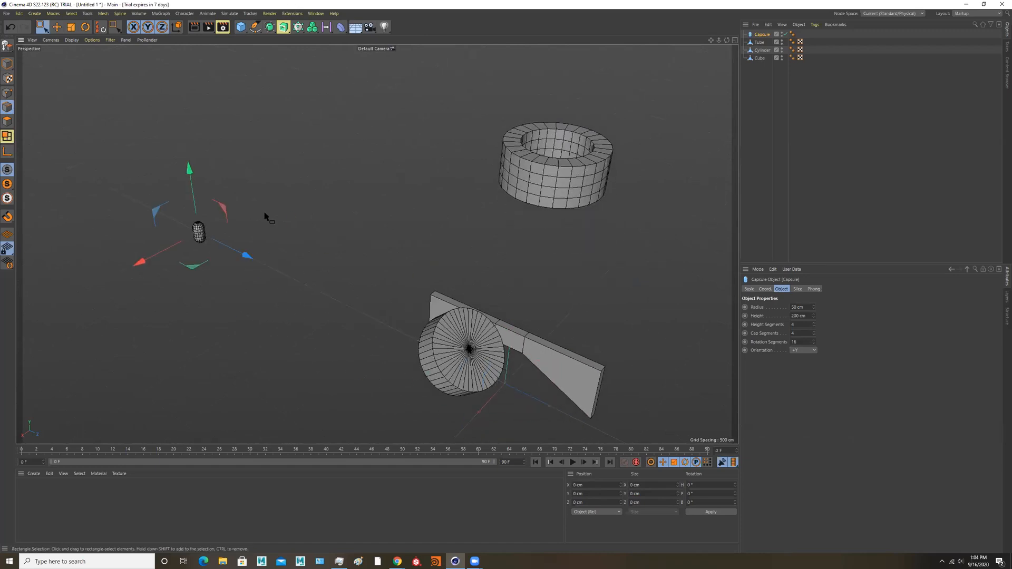
# Frame the capsule and try to select its upper points with Rectangle Selection in point mode
pyautogui.press('o')
pyautogui.keyDown('alt'); pyautogui.moveTo(363, 267); pyautogui.dragTo(373, 223); pyautogui.keyUp('alt')
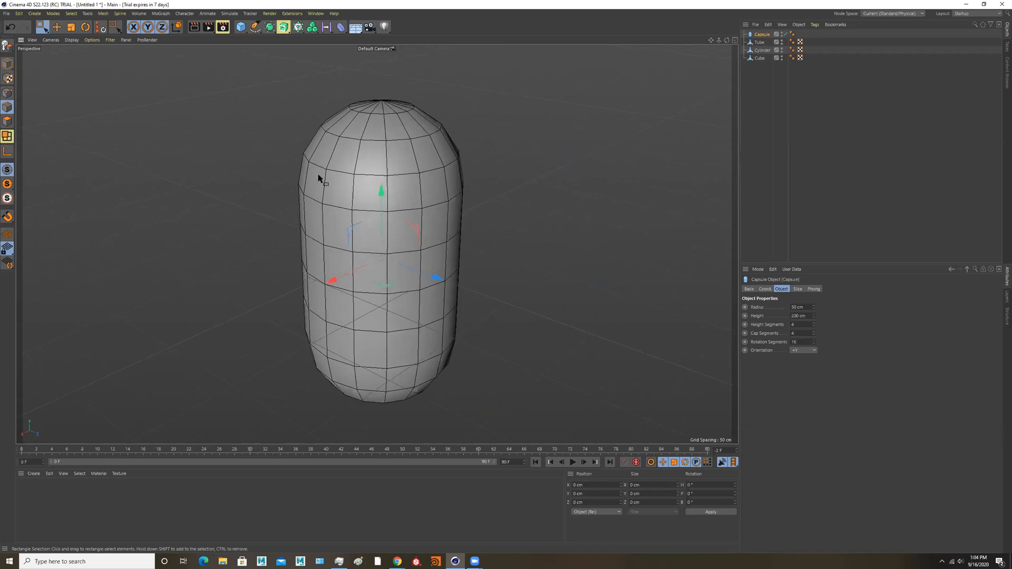
pyautogui.click(8, 93)
pyautogui.moveTo(316, 104); pyautogui.dragTo(511, 164)
pyautogui.moveTo(241, 94); pyautogui.dragTo(507, 215)
pyautogui.keyDown('alt'); pyautogui.moveTo(521, 289); pyautogui.dragTo(471, 253); pyautogui.keyUp('alt')
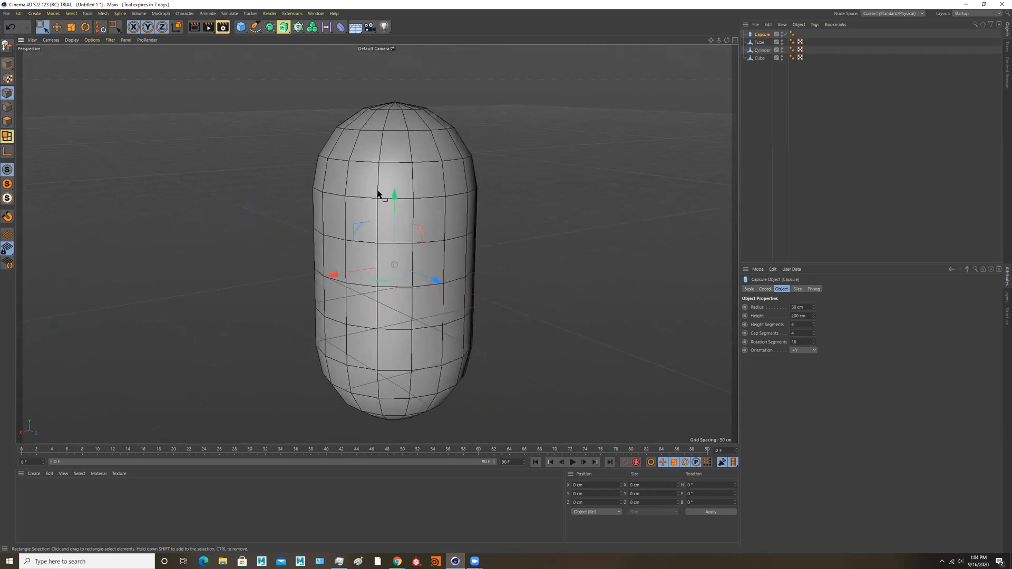
# Raise the capsule along Y
pyautogui.moveTo(392, 201); pyautogui.dragTo(393, 8)
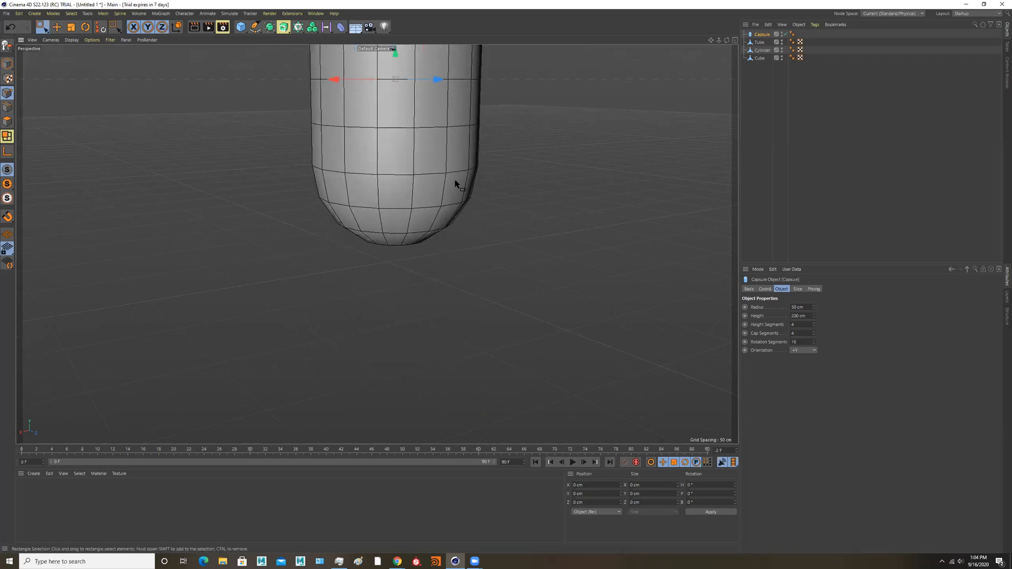
pyautogui.keyDown('alt'); pyautogui.moveTo(454, 182); pyautogui.dragTo(459, 310, button='middle'); pyautogui.keyUp('alt')
pyautogui.moveTo(452, 310)
pyautogui.keyDown('alt'); pyautogui.mouseDown()
pyautogui.moveTo(434, 325)
pyautogui.moveTo(444, 328)
pyautogui.mouseUp(); pyautogui.keyUp('alt')
pyautogui.scroll(-3, 475, 271)
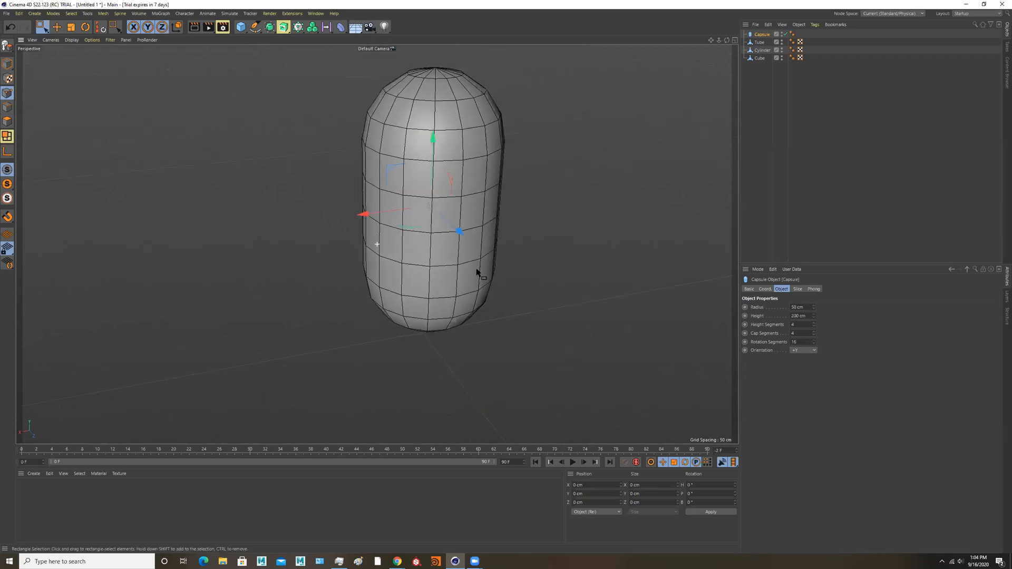
pyautogui.keyDown('alt'); pyautogui.moveTo(479, 274); pyautogui.dragTo(435, 314, button='middle'); pyautogui.keyUp('alt')
pyautogui.keyDown('alt'); pyautogui.moveTo(473, 330); pyautogui.dragTo(513, 335); pyautogui.keyUp('alt')
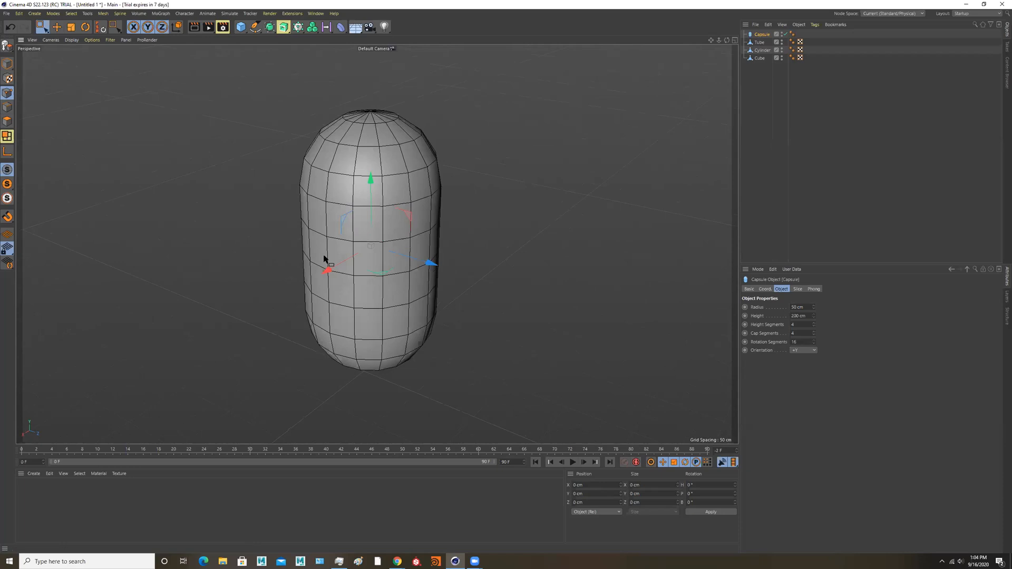
# Set the capsule's height segments to 1 and make it editable
pyautogui.keyDown('alt'); pyautogui.moveTo(462, 247); pyautogui.dragTo(475, 262); pyautogui.keyUp('alt')
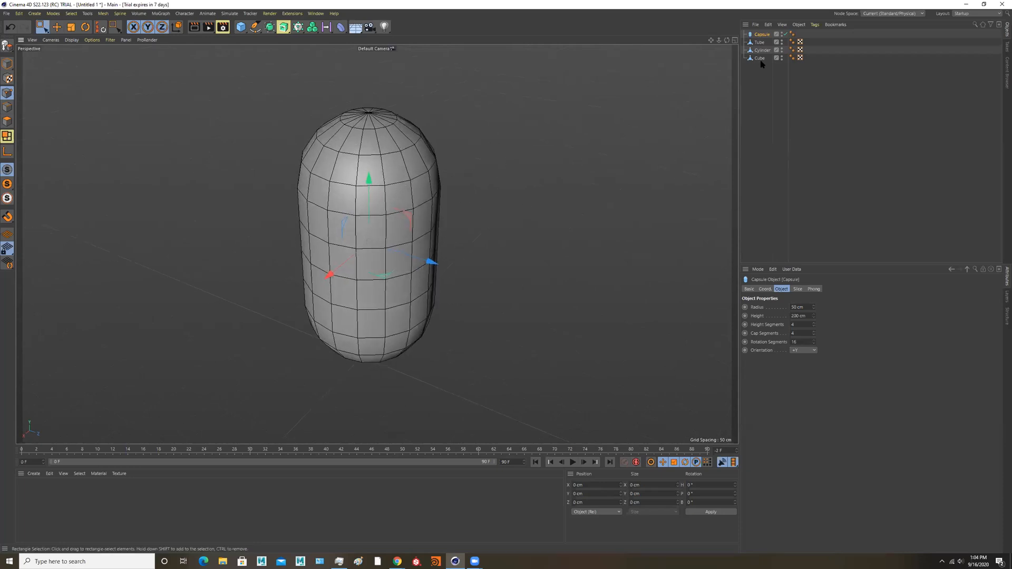
pyautogui.moveTo(813, 325)
pyautogui.mouseDown()
pyautogui.moveTo(814, 297)
pyautogui.moveTo(813, 327)
pyautogui.mouseUp()
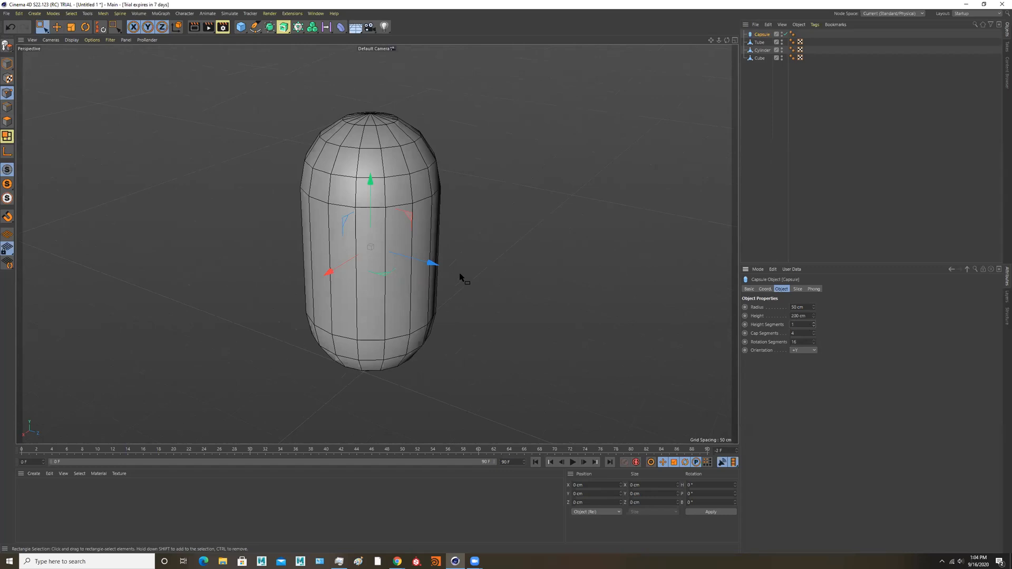
pyautogui.press('c')
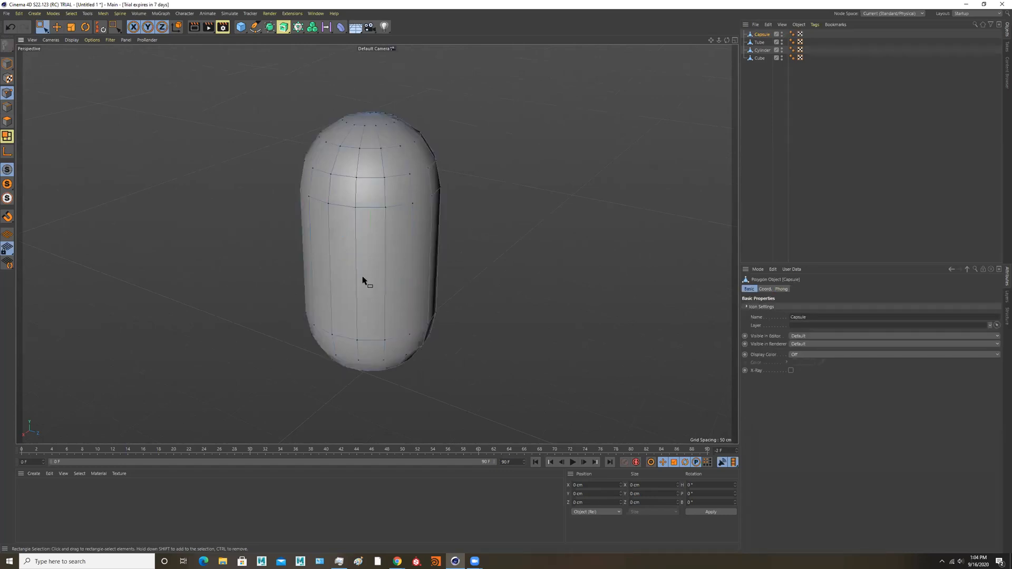
# Cut three horizontal edge loops around the capsule's straight middle section with Loop/Path Cut in edge mode
pyautogui.click(8, 107)
pyautogui.moveTo(355, 230)
pyautogui.keyDown('alt'); pyautogui.mouseDown()
pyautogui.moveTo(339, 203)
pyautogui.moveTo(349, 248)
pyautogui.mouseUp(); pyautogui.keyUp('alt')
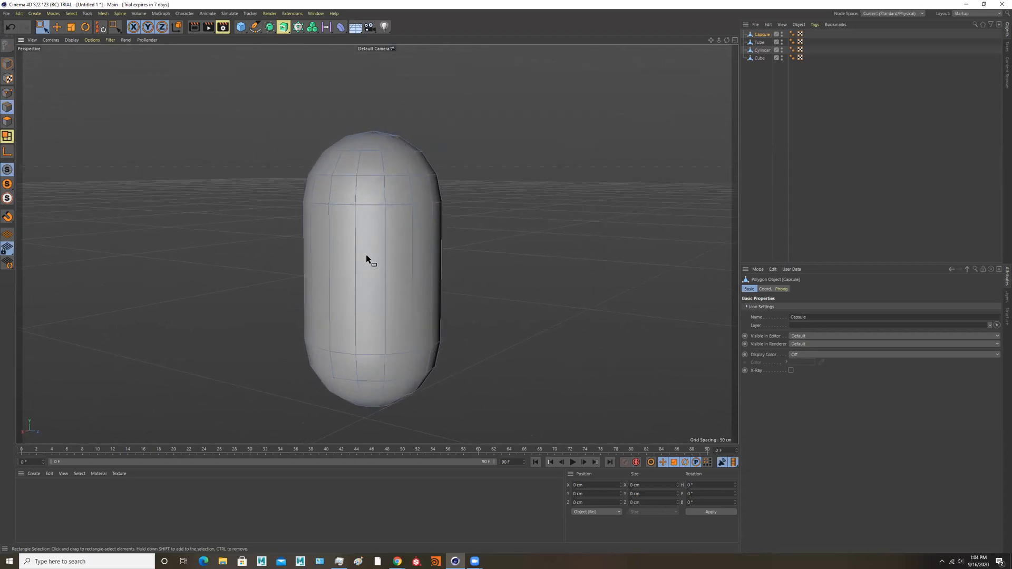
pyautogui.rightClick(367, 258)
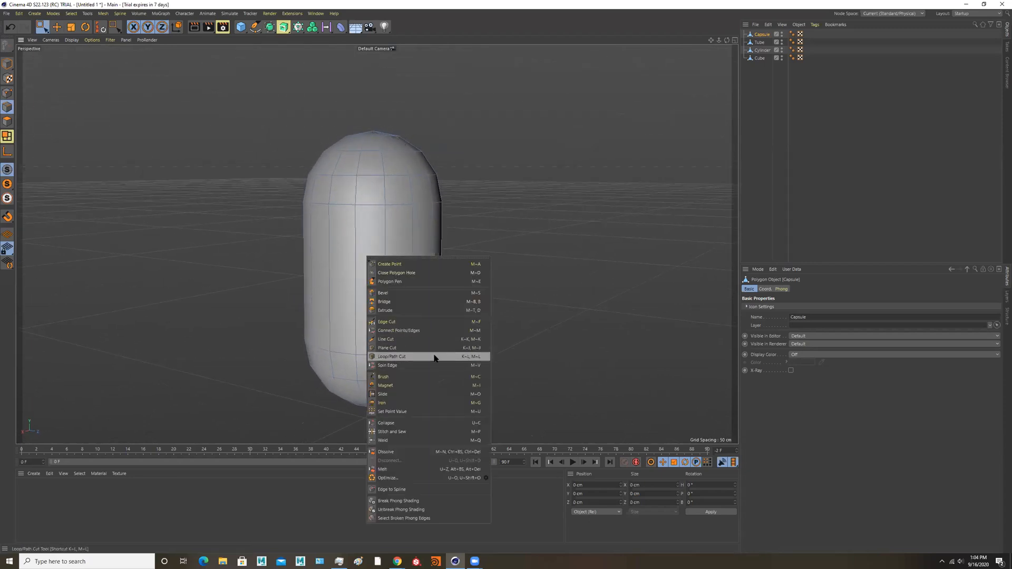
pyautogui.click(392, 357)
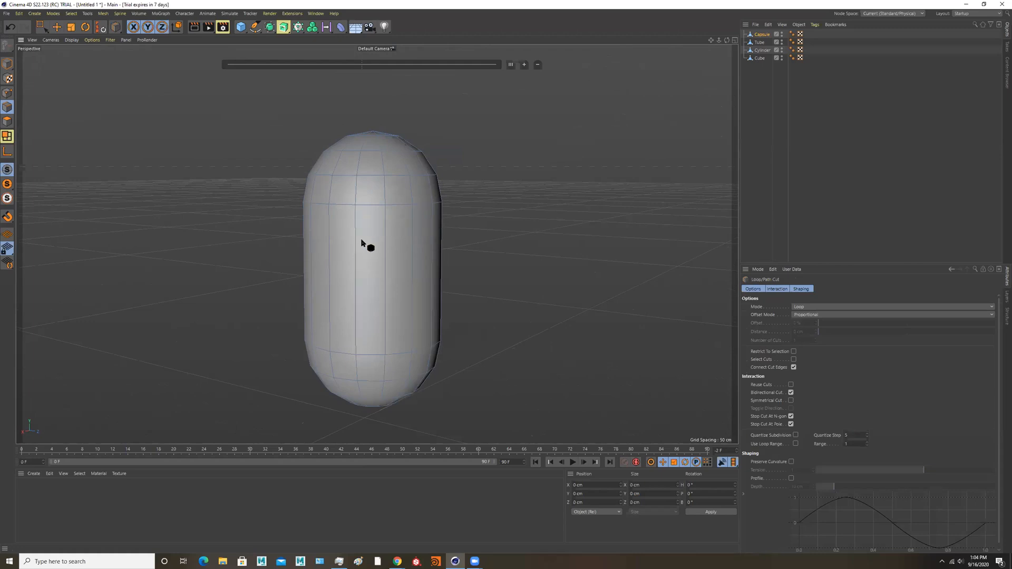
pyautogui.click(363, 259)
pyautogui.click(357, 274)
pyautogui.click(354, 305)
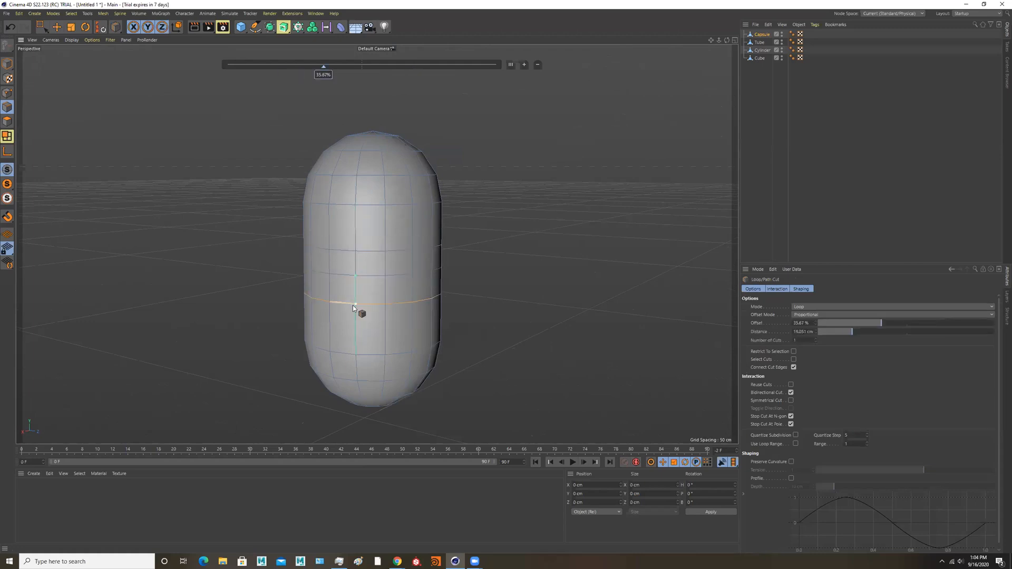
pyautogui.moveTo(458, 281)
pyautogui.keyDown('alt'); pyautogui.mouseDown()
pyautogui.moveTo(470, 285)
pyautogui.moveTo(461, 287)
pyautogui.mouseUp(); pyautogui.keyUp('alt')
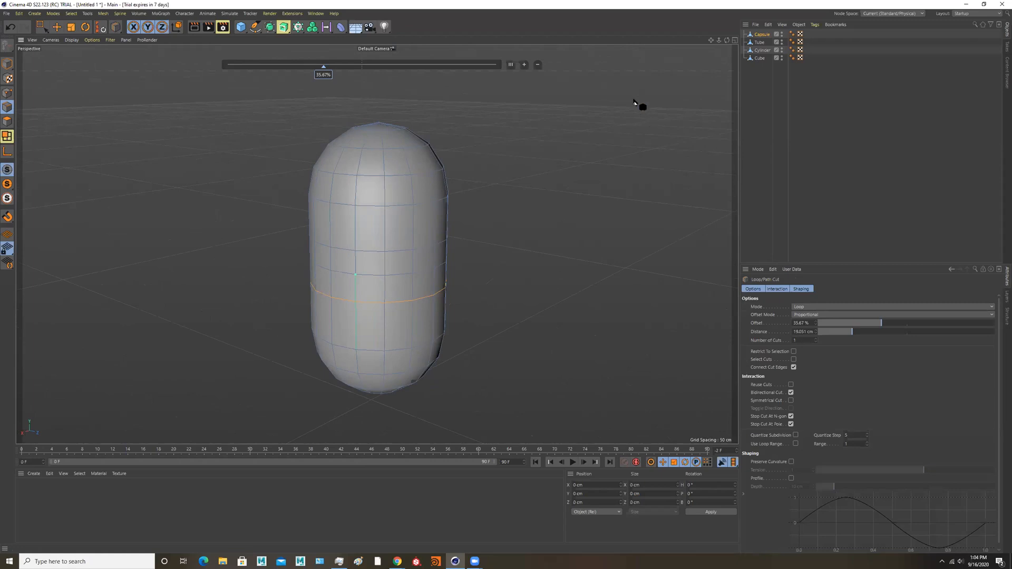
pyautogui.keyDown('alt'); pyautogui.moveTo(634, 102); pyautogui.dragTo(542, 214); pyautogui.keyUp('alt')
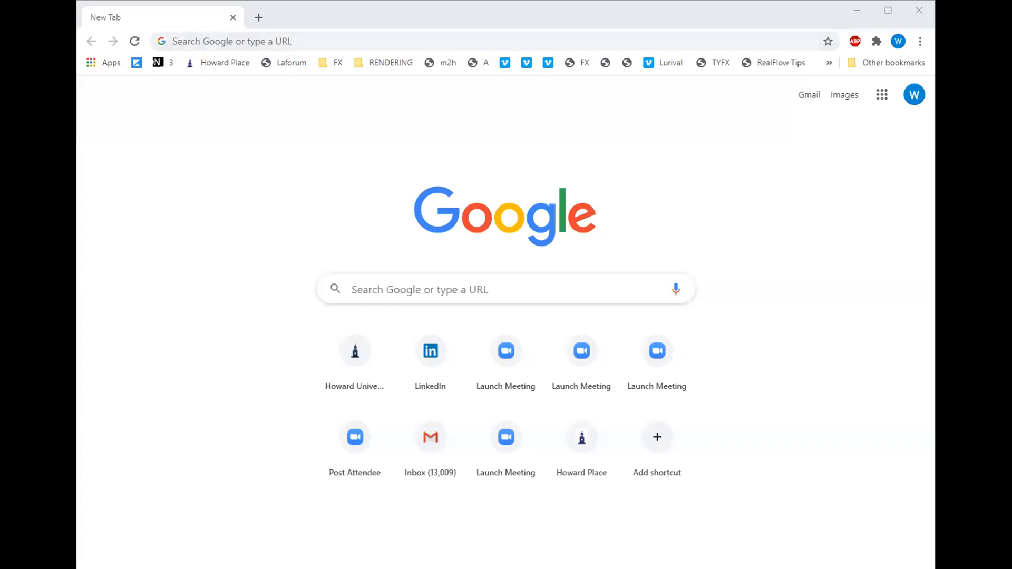
pyautogui.click(352, 42)
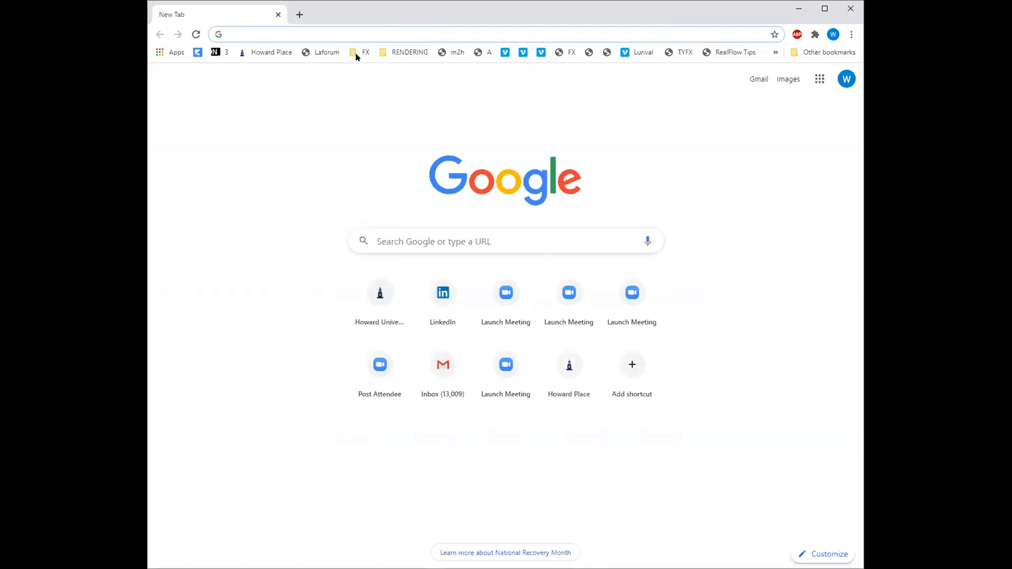
pyautogui.doubleClick(381, 14)
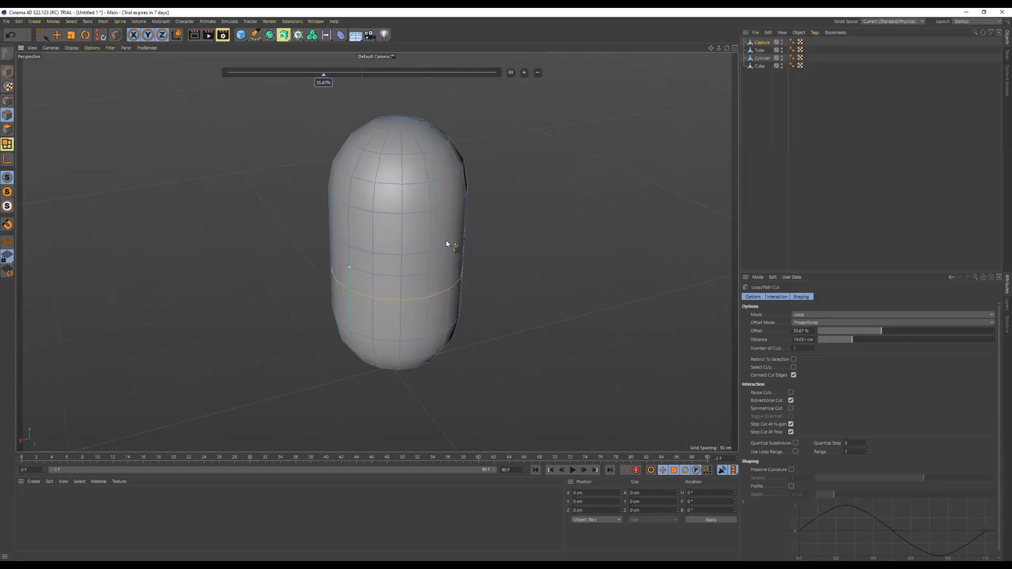
# Select the capsule, tube, cylinder and cube together and delete them
pyautogui.scroll(-8, 450, 242)
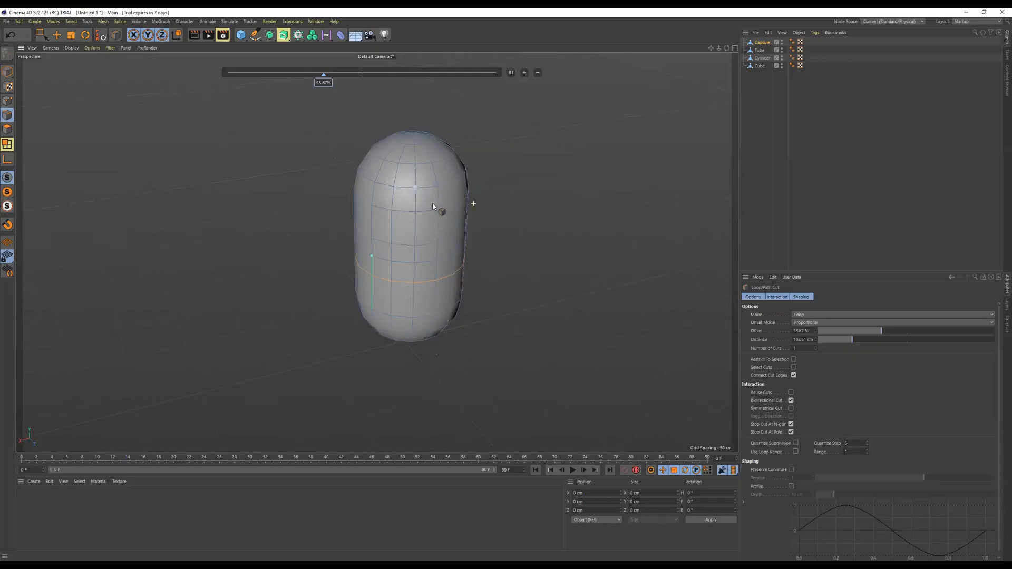
pyautogui.click(760, 42)
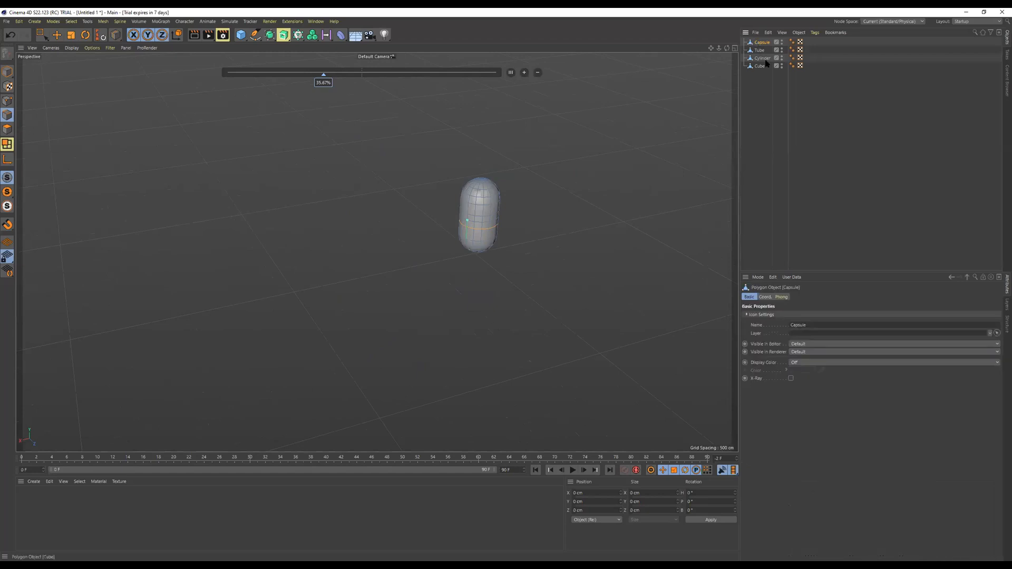
pyautogui.keyDown('shift'); pyautogui.click(762, 67); pyautogui.keyUp('shift')
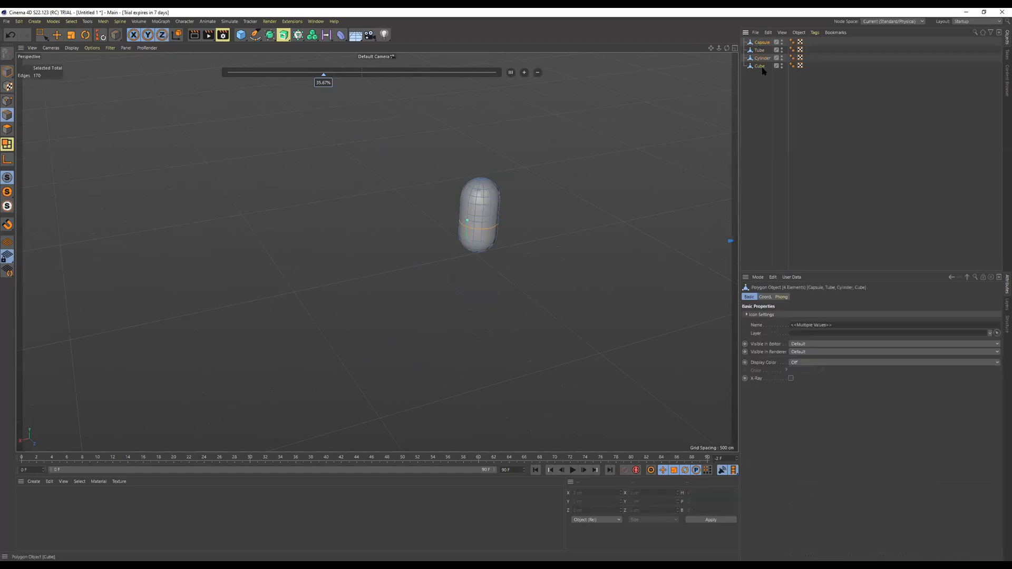
pyautogui.press('Delete')
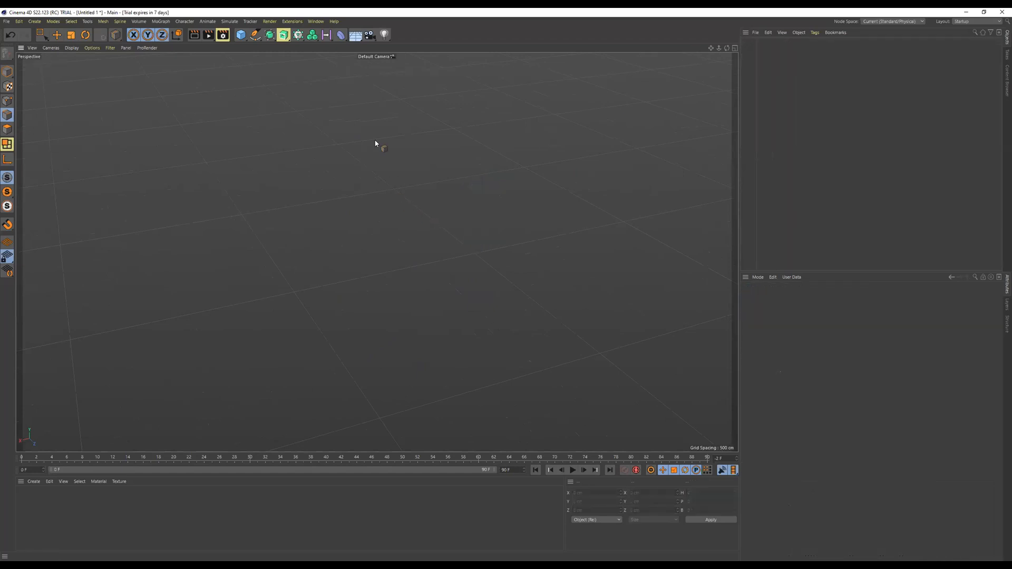
# Add a new cube to the empty scene
pyautogui.click(241, 35)
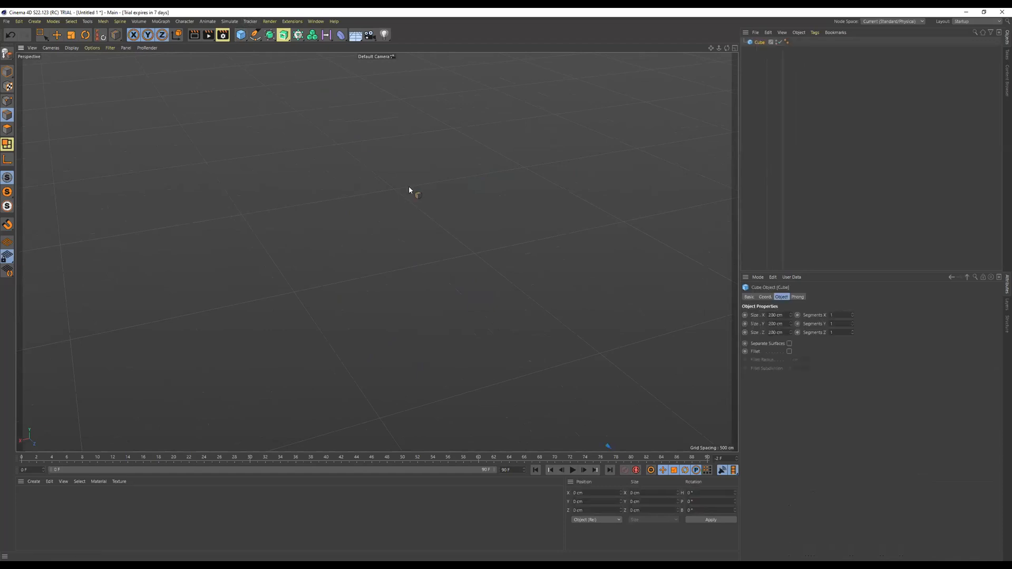
# Delete the new cube and add a cone primitive in its place
pyautogui.press('h')
pyautogui.keyDown('alt'); pyautogui.moveTo(495, 208); pyautogui.dragTo(429, 207, button='right'); pyautogui.keyUp('alt')
pyautogui.keyDown('alt'); pyautogui.moveTo(442, 202); pyautogui.dragTo(589, 205); pyautogui.keyUp('alt')
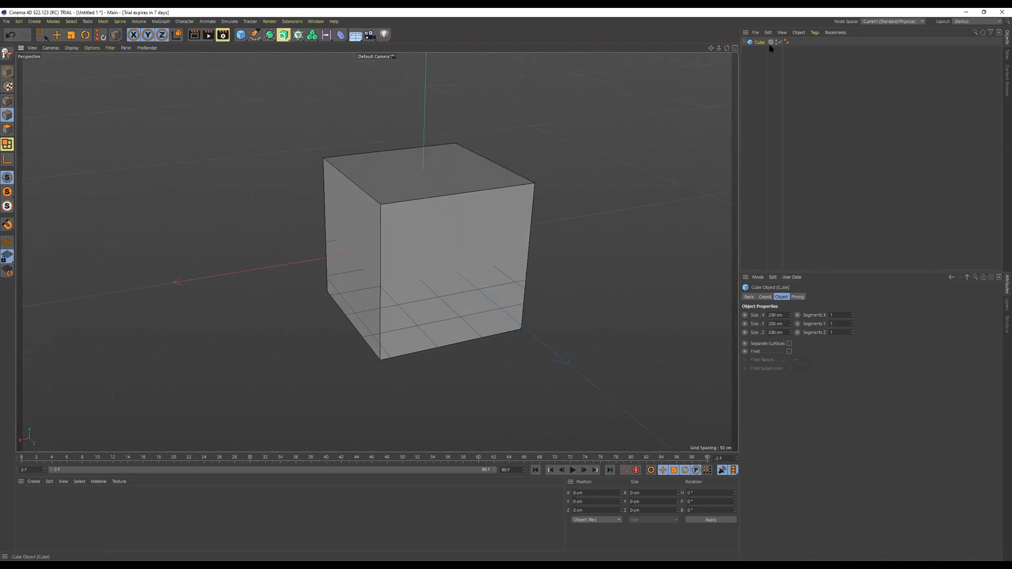
pyautogui.press('Delete')
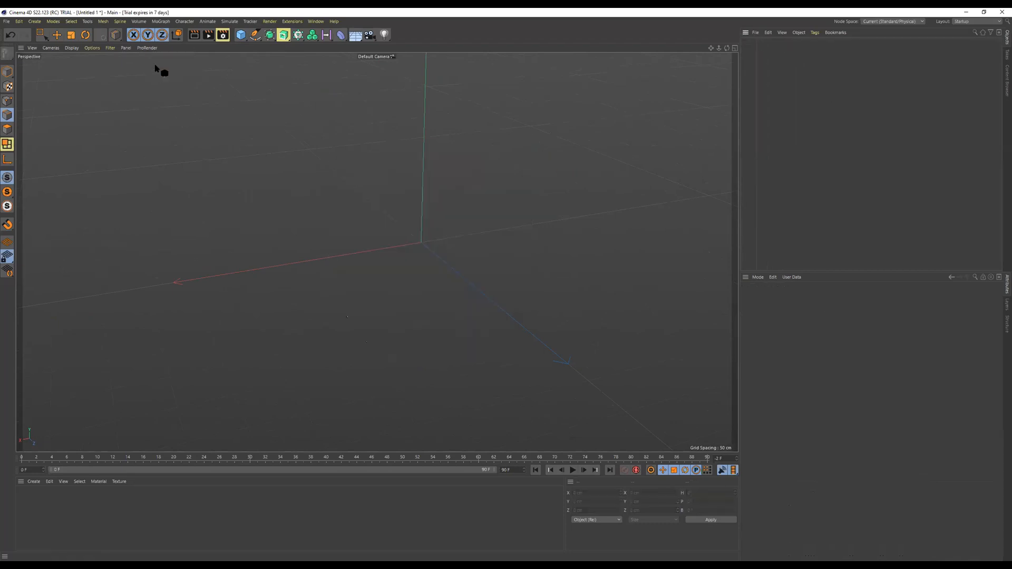
pyautogui.click(241, 39)
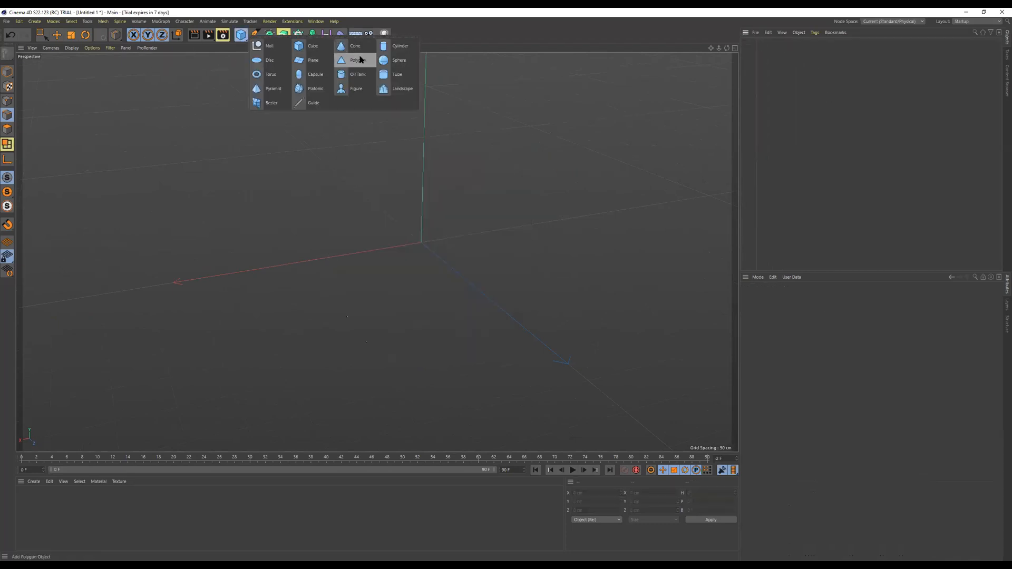
pyautogui.click(354, 47)
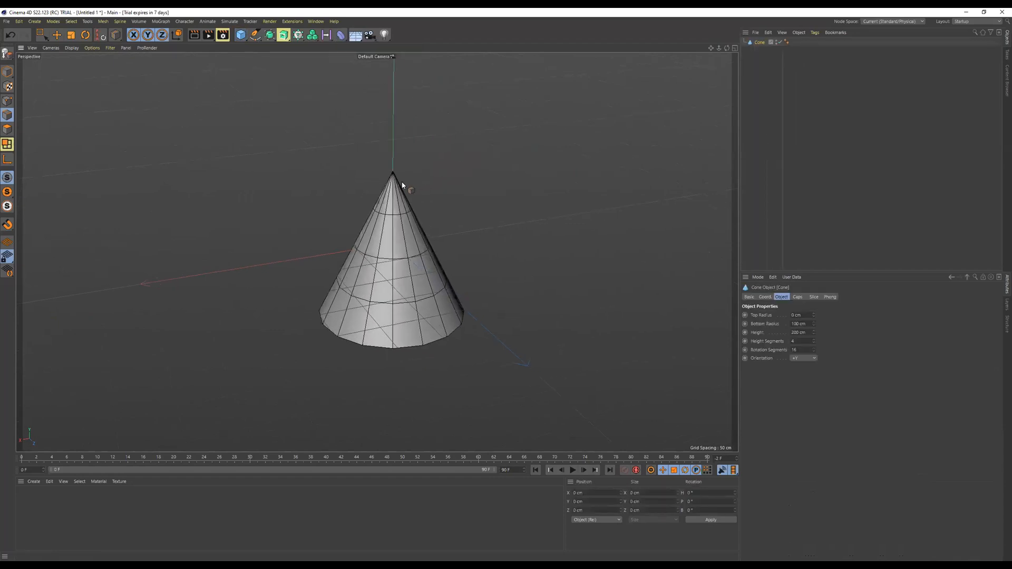
# Raise the cone along the Y axis to about 162 cm
pyautogui.press('9')
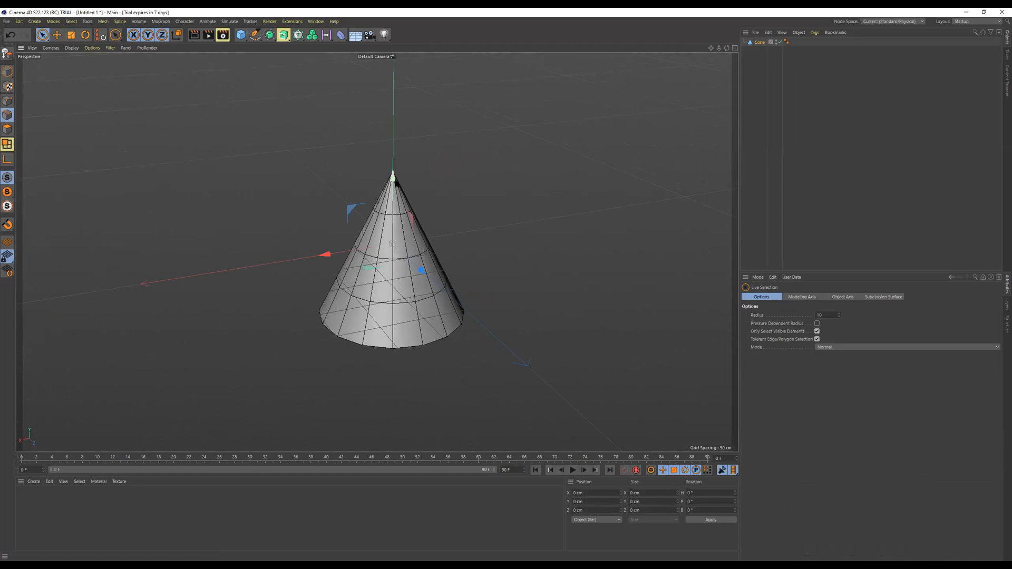
pyautogui.moveTo(395, 180); pyautogui.dragTo(372, 38)
pyautogui.keyDown('alt'); pyautogui.moveTo(425, 214); pyautogui.dragTo(411, 293, button='middle'); pyautogui.keyUp('alt')
pyautogui.moveTo(421, 286)
pyautogui.keyDown('alt'); pyautogui.mouseDown()
pyautogui.moveTo(424, 306)
pyautogui.moveTo(409, 301)
pyautogui.mouseUp(); pyautogui.keyUp('alt')
pyautogui.keyDown('alt'); pyautogui.moveTo(376, 251); pyautogui.dragTo(424, 235, button='right'); pyautogui.keyUp('alt')
pyautogui.moveTo(425, 235)
pyautogui.keyDown('alt'); pyautogui.mouseDown()
pyautogui.moveTo(438, 224)
pyautogui.moveTo(480, 262)
pyautogui.moveTo(411, 245)
pyautogui.mouseUp(); pyautogui.keyUp('alt')
pyautogui.keyDown('alt'); pyautogui.moveTo(451, 290); pyautogui.dragTo(389, 375); pyautogui.keyUp('alt')
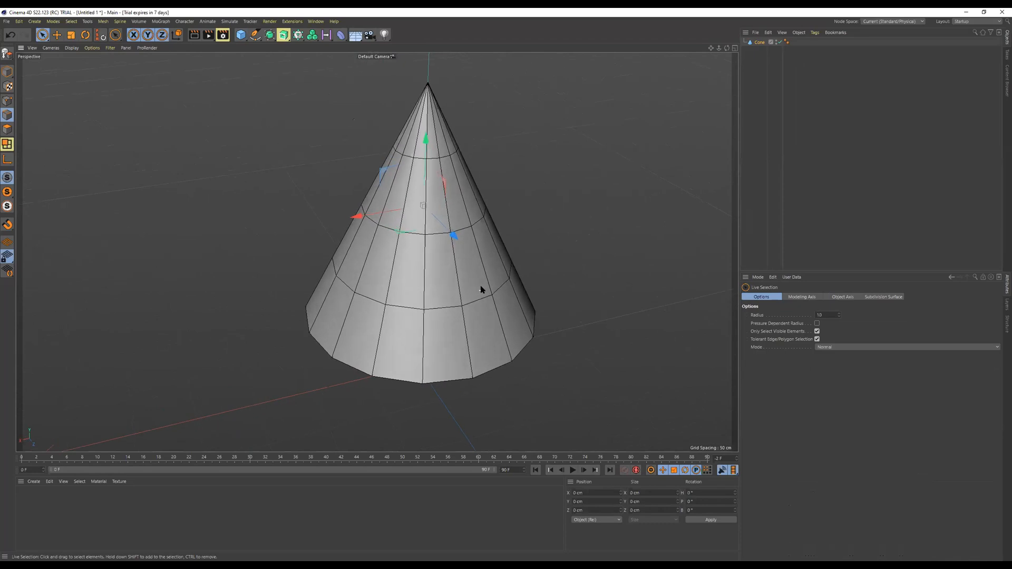
pyautogui.keyDown('alt'); pyautogui.moveTo(480, 296); pyautogui.dragTo(507, 292, button='middle'); pyautogui.keyUp('alt')
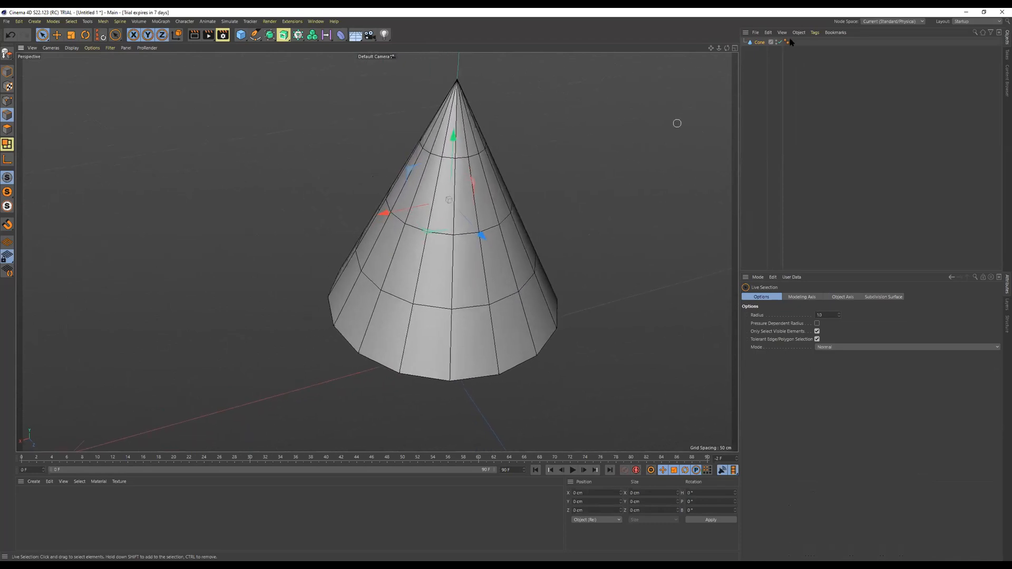
# Set the cone's height segments to 29 and its rotation segments to 58
pyautogui.click(759, 43)
pyautogui.keyDown('alt'); pyautogui.moveTo(495, 305); pyautogui.dragTo(464, 256); pyautogui.keyUp('alt')
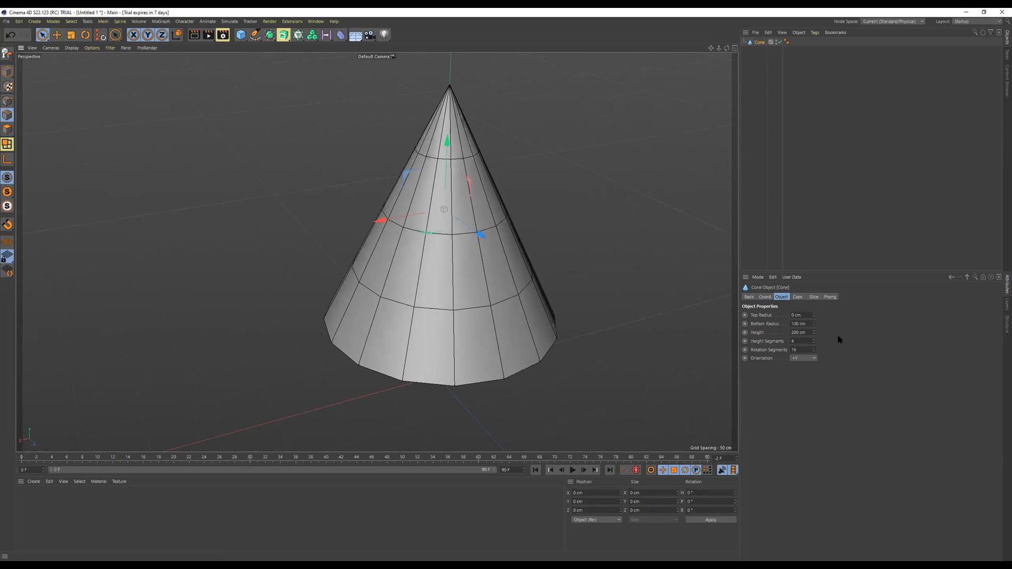
pyautogui.keyDown('alt'); pyautogui.moveTo(529, 267); pyautogui.dragTo(532, 257); pyautogui.keyUp('alt')
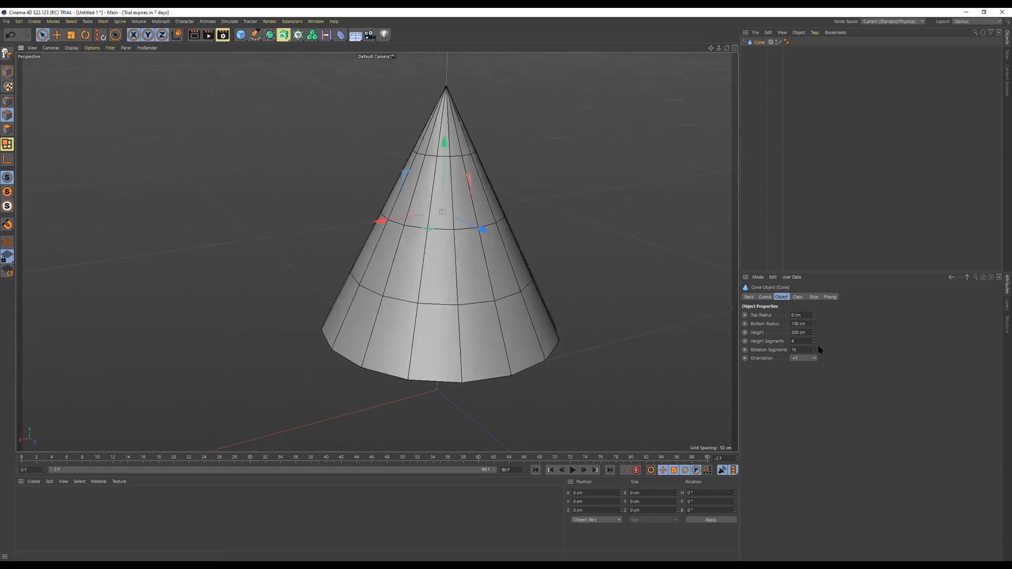
pyautogui.moveTo(814, 342); pyautogui.dragTo(813, 285)
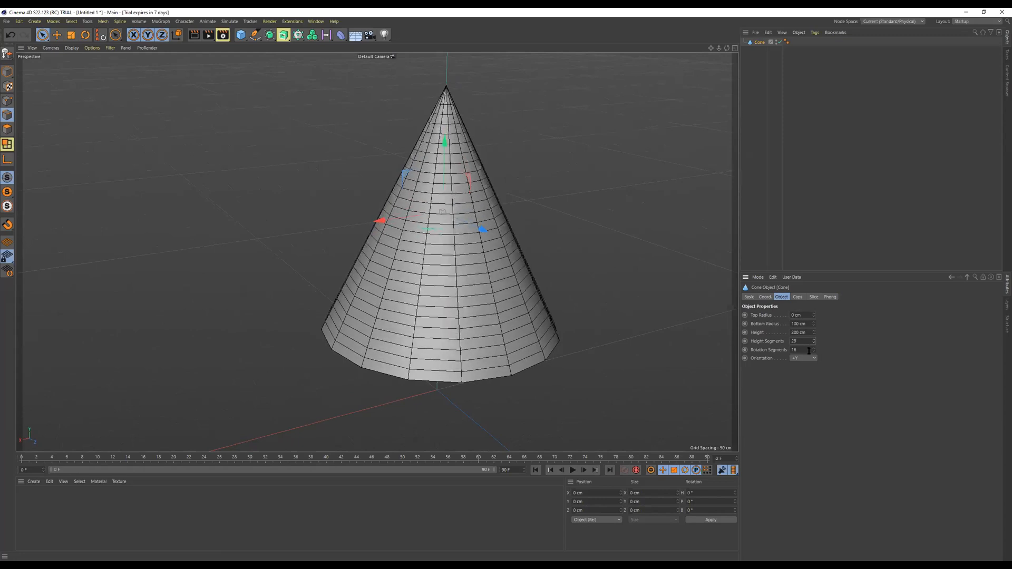
pyautogui.moveTo(814, 350); pyautogui.dragTo(814, 298)
pyautogui.keyDown('alt'); pyautogui.moveTo(499, 400); pyautogui.dragTo(497, 355); pyautogui.keyUp('alt')
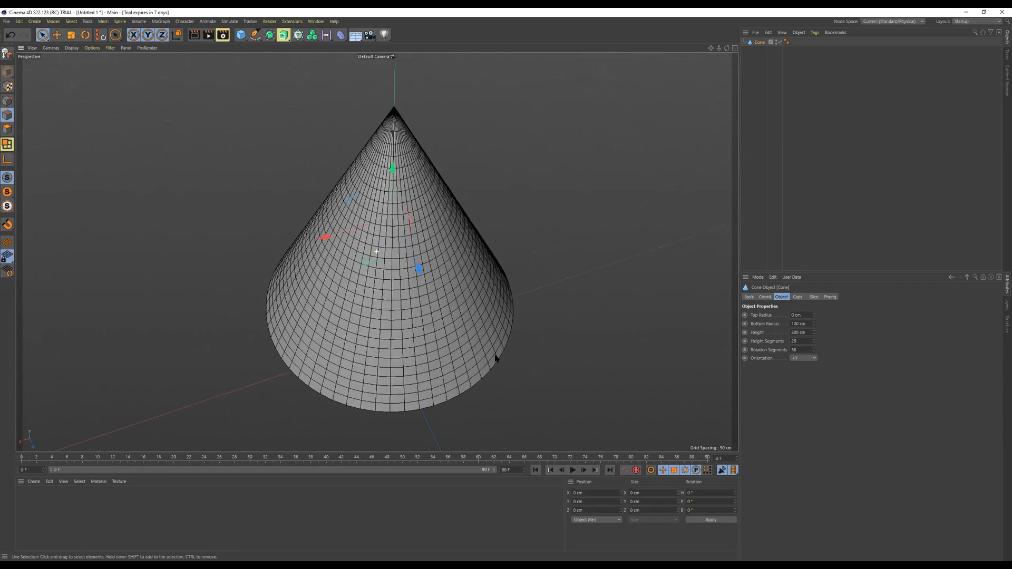
# Try changing the cone's top radius, return it to 0 cm, and set the bottom radius to 97 cm
pyautogui.moveTo(813, 315)
pyautogui.mouseDown()
pyautogui.moveTo(813, 286)
pyautogui.moveTo(814, 319)
pyautogui.mouseUp()
pyautogui.keyDown('alt'); pyautogui.moveTo(548, 276); pyautogui.dragTo(587, 289); pyautogui.keyUp('alt')
pyautogui.moveTo(813, 323)
pyautogui.mouseDown()
pyautogui.moveTo(813, 340)
pyautogui.moveTo(813, 296)
pyautogui.moveTo(813, 336)
pyautogui.mouseUp()
pyautogui.keyDown('alt'); pyautogui.moveTo(535, 266); pyautogui.dragTo(515, 279); pyautogui.keyUp('alt')
pyautogui.keyDown('alt'); pyautogui.moveTo(515, 278); pyautogui.dragTo(546, 268, button='middle'); pyautogui.keyUp('alt')
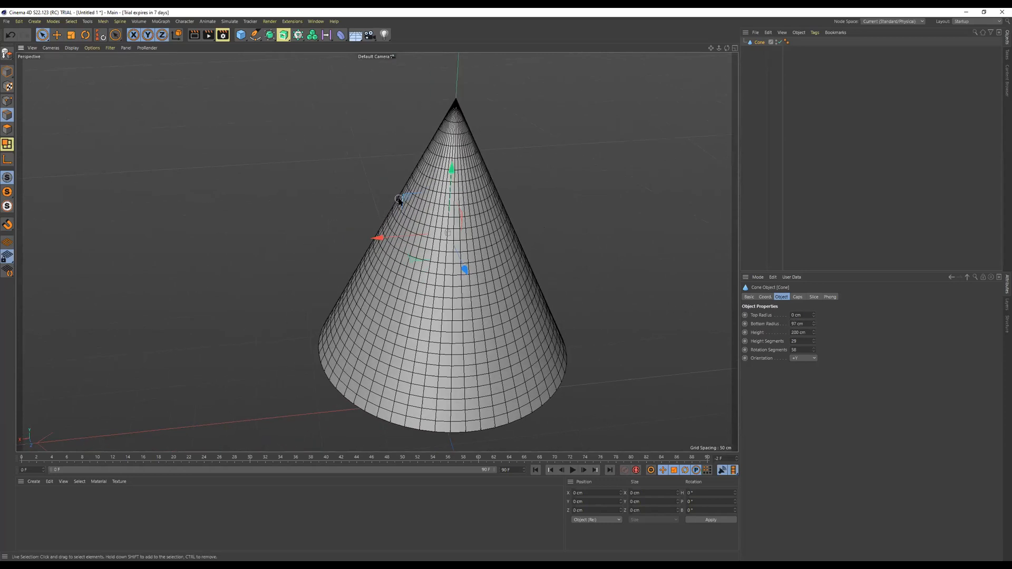
# In model mode, shrink the cone with its handles to a bottom radius of about 54 cm and a height of about 164 cm
pyautogui.click(7, 73)
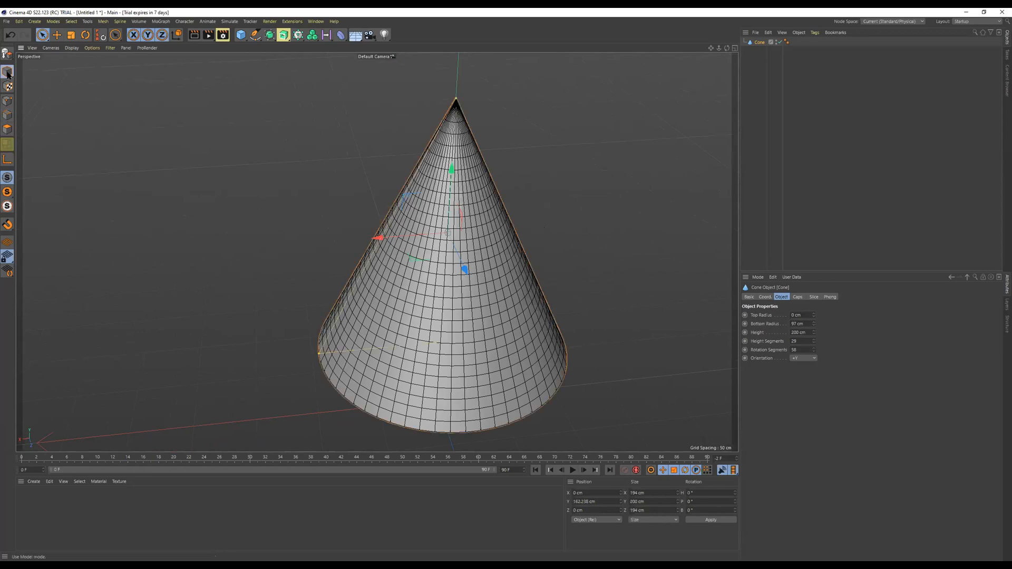
pyautogui.moveTo(319, 351); pyautogui.dragTo(429, 350)
pyautogui.moveTo(460, 87); pyautogui.dragTo(441, 223)
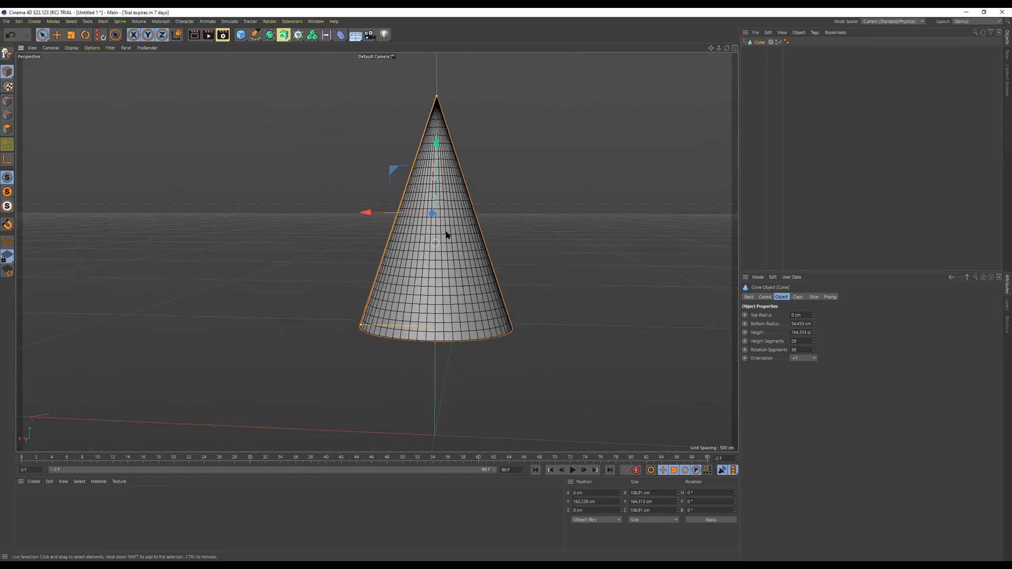
pyautogui.keyDown('alt'); pyautogui.moveTo(422, 257); pyautogui.dragTo(525, 298); pyautogui.keyUp('alt')
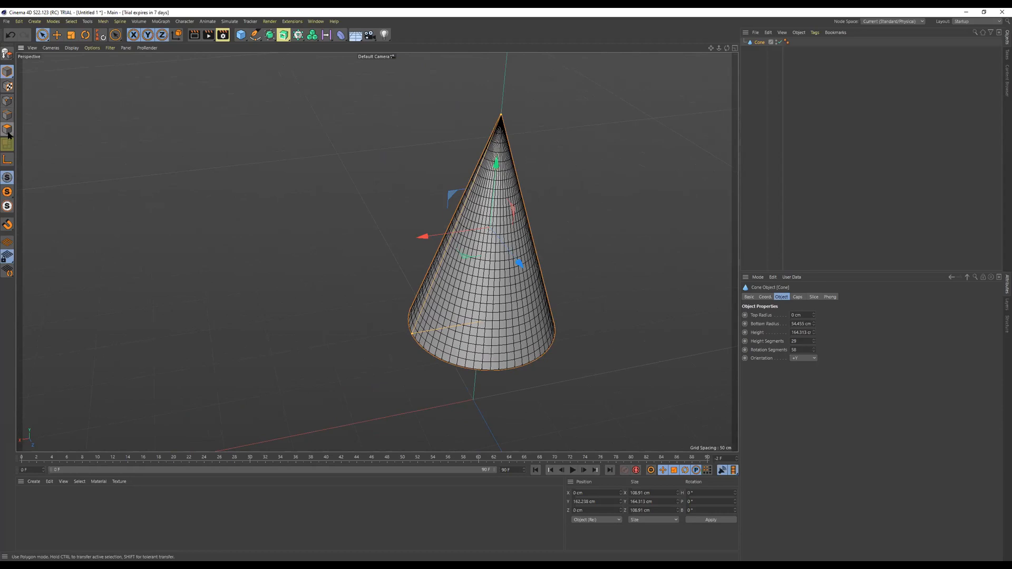
# Reshape the cone with its handles to a height of about 130 cm and a bottom radius of about 53 cm
pyautogui.keyDown('alt'); pyautogui.moveTo(541, 139); pyautogui.dragTo(496, 142); pyautogui.keyUp('alt')
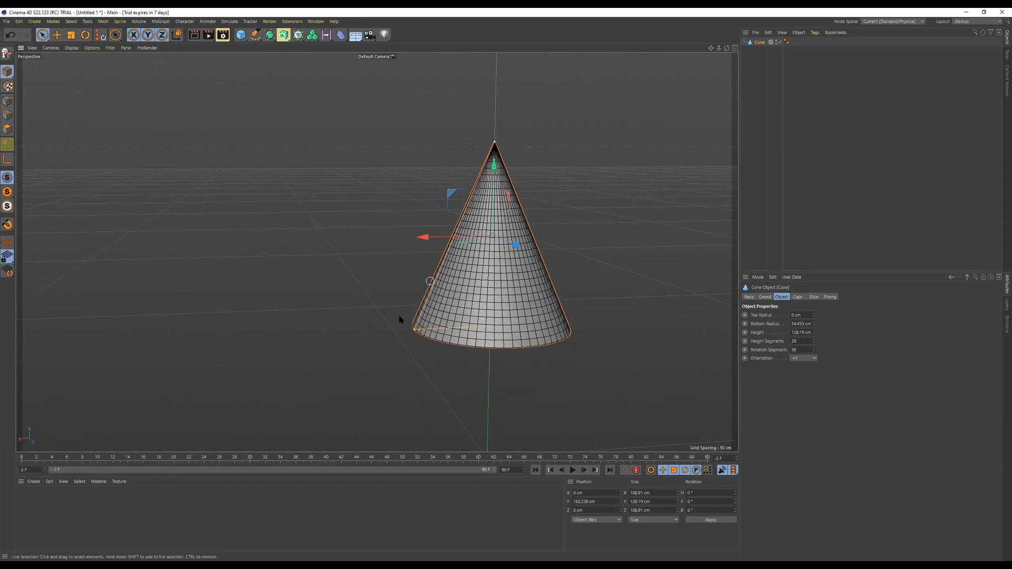
pyautogui.moveTo(415, 332)
pyautogui.mouseDown()
pyautogui.moveTo(443, 324)
pyautogui.moveTo(375, 338)
pyautogui.moveTo(405, 326)
pyautogui.moveTo(374, 324)
pyautogui.moveTo(407, 319)
pyautogui.mouseUp()
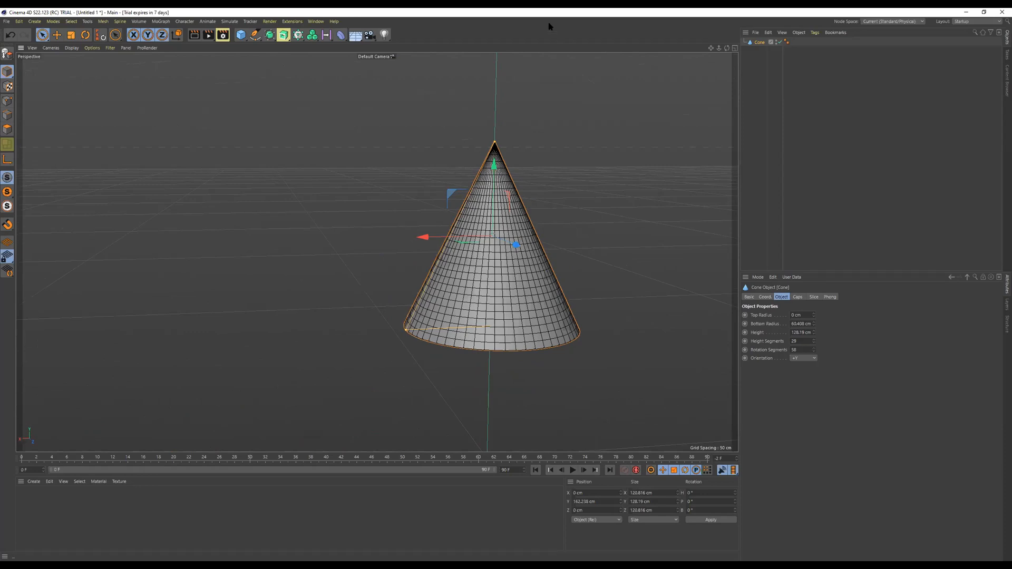
pyautogui.moveTo(404, 330); pyautogui.dragTo(296, 334)
pyautogui.moveTo(352, 318); pyautogui.dragTo(417, 329)
pyautogui.moveTo(495, 142)
pyautogui.mouseDown()
pyautogui.moveTo(507, 248)
pyautogui.moveTo(482, 123)
pyautogui.moveTo(483, 134)
pyautogui.mouseUp()
# Set the cone's rotation segments to 6 and make it editable
pyautogui.keyDown('alt'); pyautogui.moveTo(547, 216); pyautogui.dragTo(535, 253); pyautogui.keyUp('alt')
pyautogui.moveTo(814, 342); pyautogui.dragTo(815, 375)
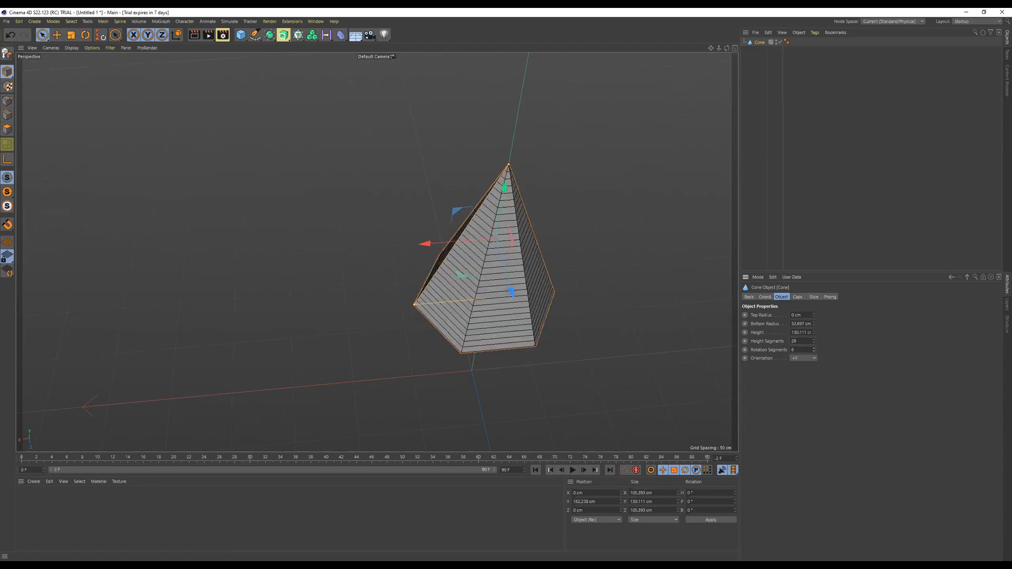
pyautogui.keyDown('alt'); pyautogui.moveTo(470, 255); pyautogui.dragTo(419, 133); pyautogui.keyUp('alt')
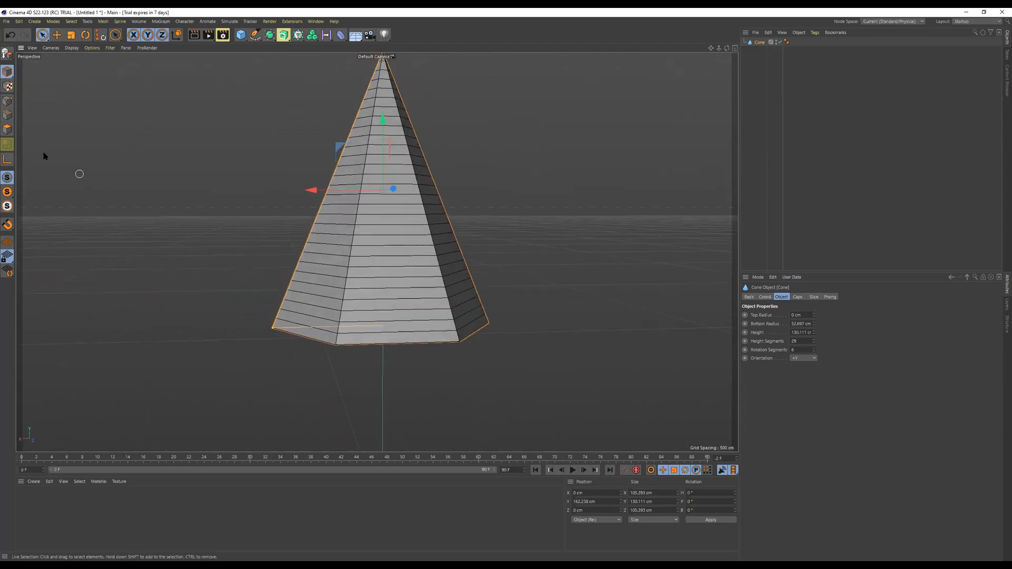
pyautogui.click(7, 53)
# Try moving a point on the cone's side in point mode, undo it, and return to model mode
pyautogui.click(8, 101)
pyautogui.click(337, 168)
pyautogui.moveTo(304, 165); pyautogui.dragTo(364, 238)
pyautogui.hotkey('ctrl', 'z')
pyautogui.keyDown('alt'); pyautogui.moveTo(477, 181); pyautogui.dragTo(534, 226, button='middle'); pyautogui.keyUp('alt')
pyautogui.click(6, 73)
# Reduce the editable cone's Y scale in its coordinates until it is about 114 cm tall
pyautogui.keyDown('alt'); pyautogui.moveTo(555, 257); pyautogui.dragTo(590, 300); pyautogui.keyUp('alt')
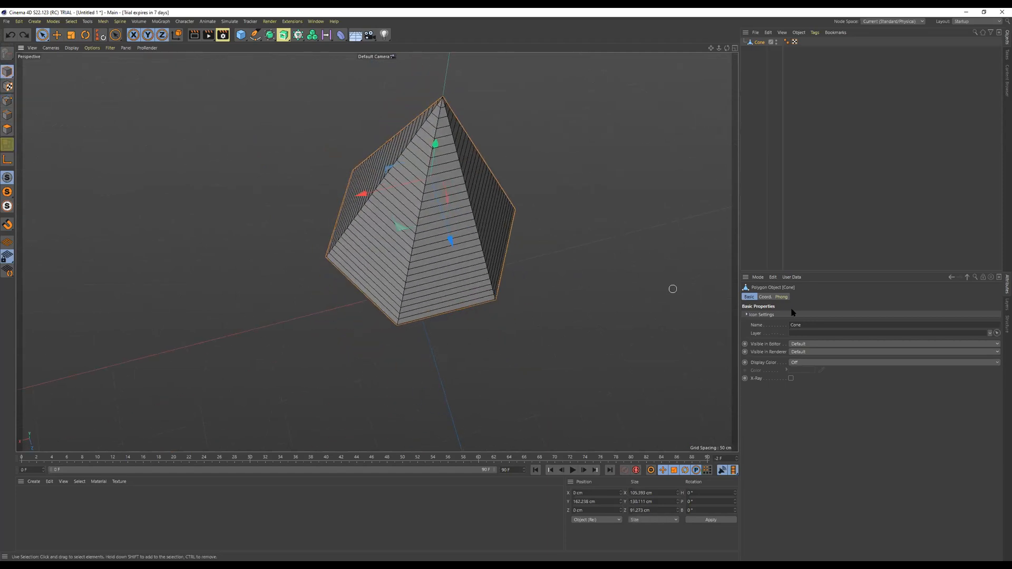
pyautogui.click(766, 297)
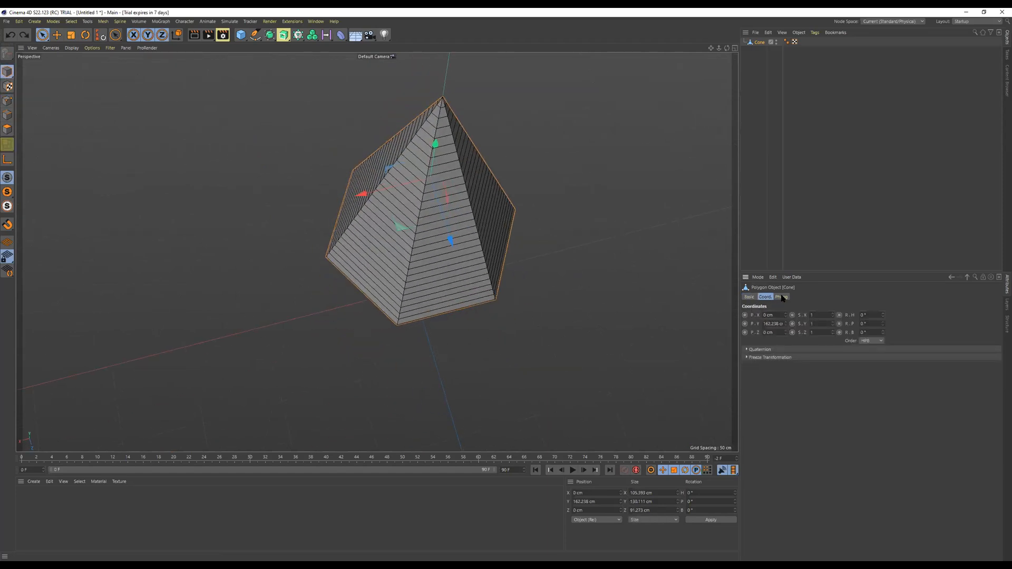
pyautogui.click(749, 298)
pyautogui.keyDown('alt'); pyautogui.moveTo(419, 224); pyautogui.dragTo(414, 166); pyautogui.keyUp('alt')
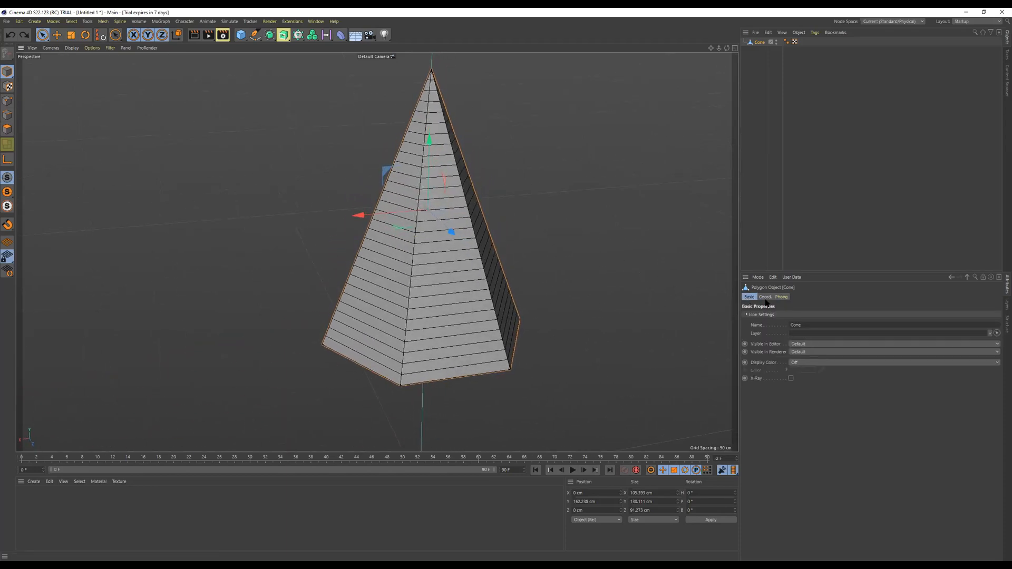
pyautogui.click(765, 297)
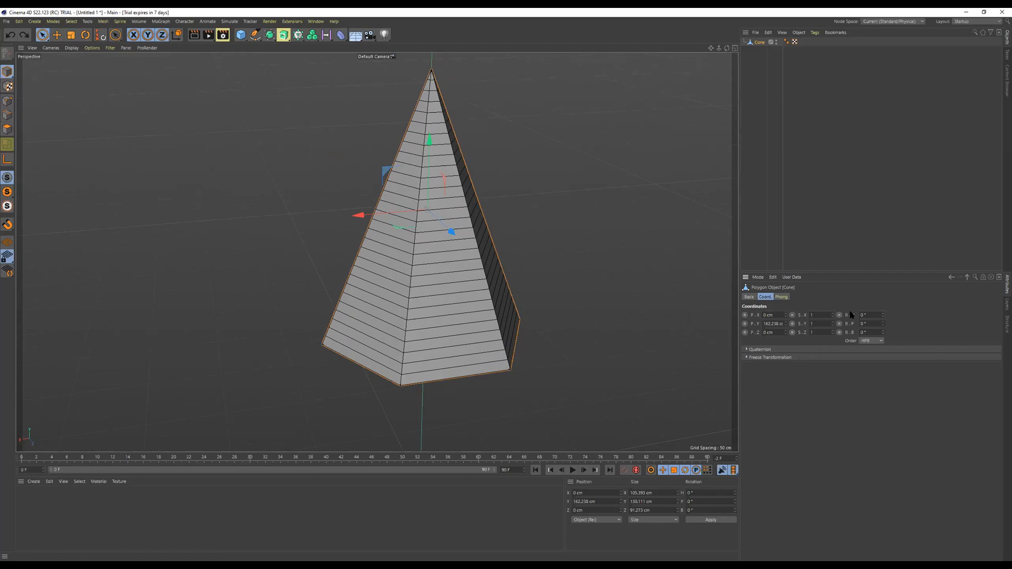
pyautogui.moveTo(786, 324); pyautogui.dragTo(832, 323)
# Try scaling the cone along its Y and X axes with the Scale tool
pyautogui.press('r')
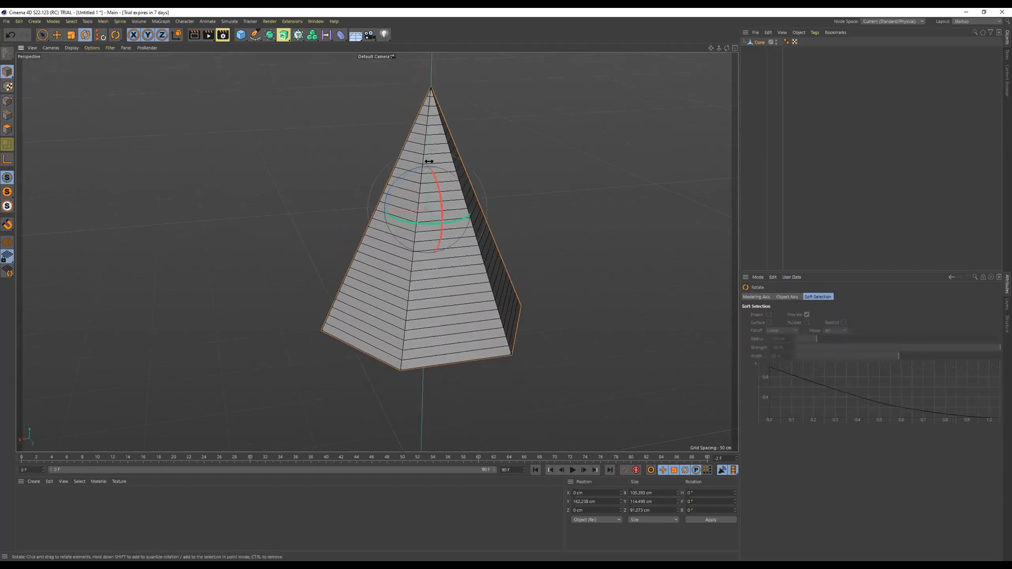
pyautogui.press('t')
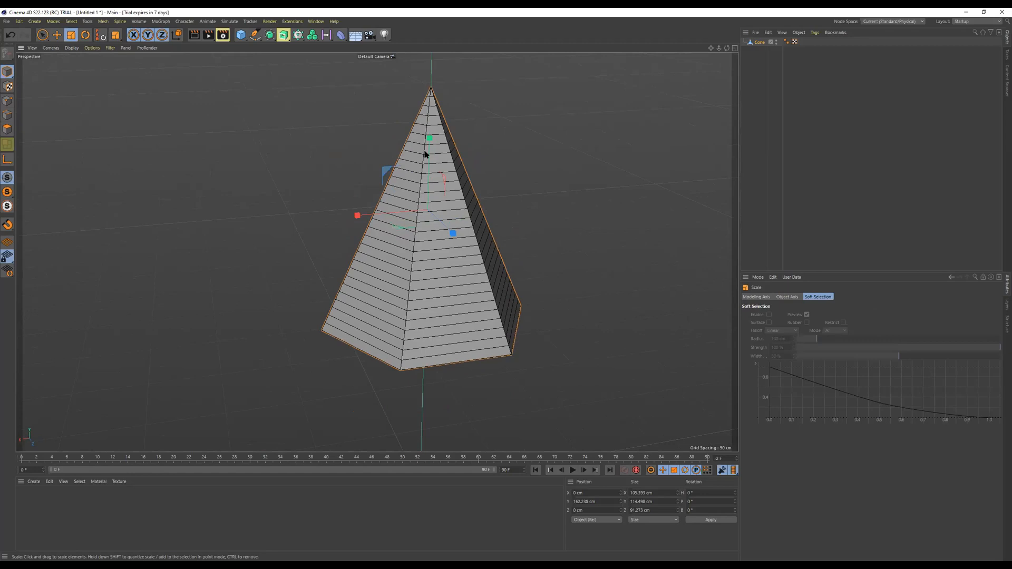
pyautogui.moveTo(429, 137); pyautogui.dragTo(403, 143)
pyautogui.moveTo(357, 215)
pyautogui.mouseDown()
pyautogui.moveTo(407, 218)
pyautogui.moveTo(311, 214)
pyautogui.moveTo(396, 223)
pyautogui.moveTo(357, 215)
pyautogui.mouseUp()
pyautogui.keyDown('alt'); pyautogui.moveTo(490, 228); pyautogui.dragTo(426, 200); pyautogui.keyUp('alt')
pyautogui.keyDown('alt'); pyautogui.moveTo(449, 327); pyautogui.dragTo(485, 288); pyautogui.keyUp('alt')
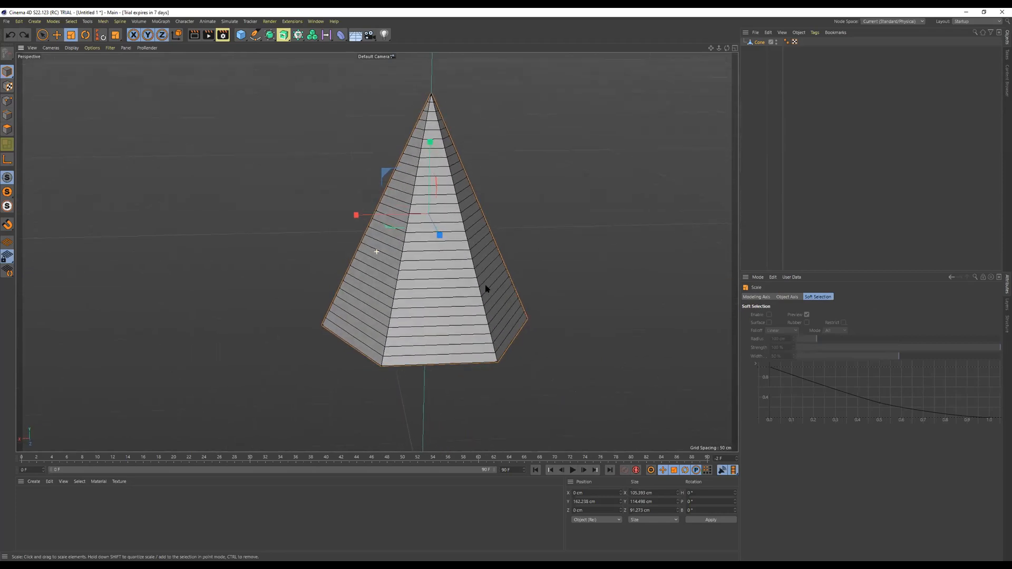
# Add a polygon primitive and a second cone primitive to the scene
pyautogui.click(241, 36)
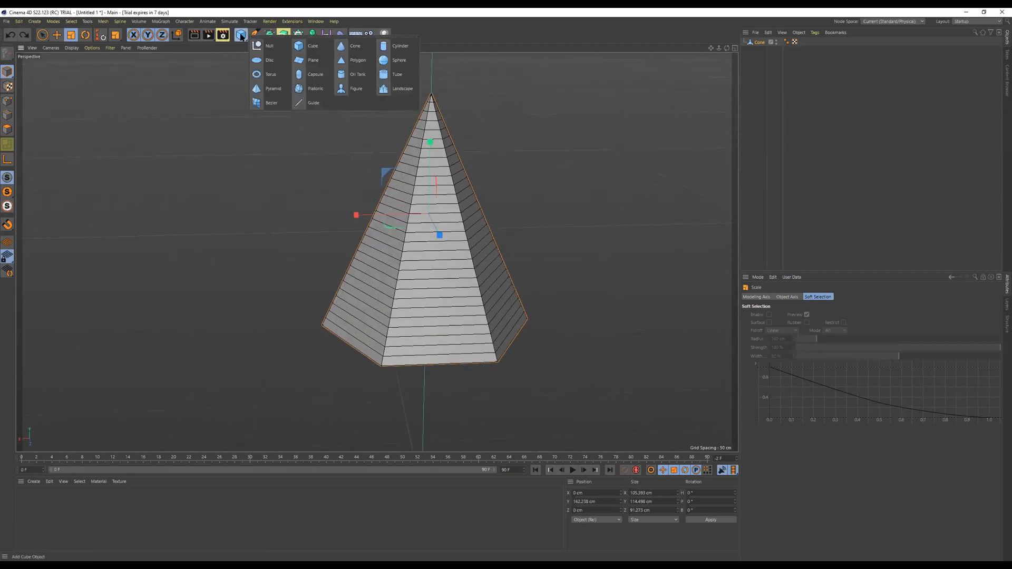
pyautogui.click(358, 60)
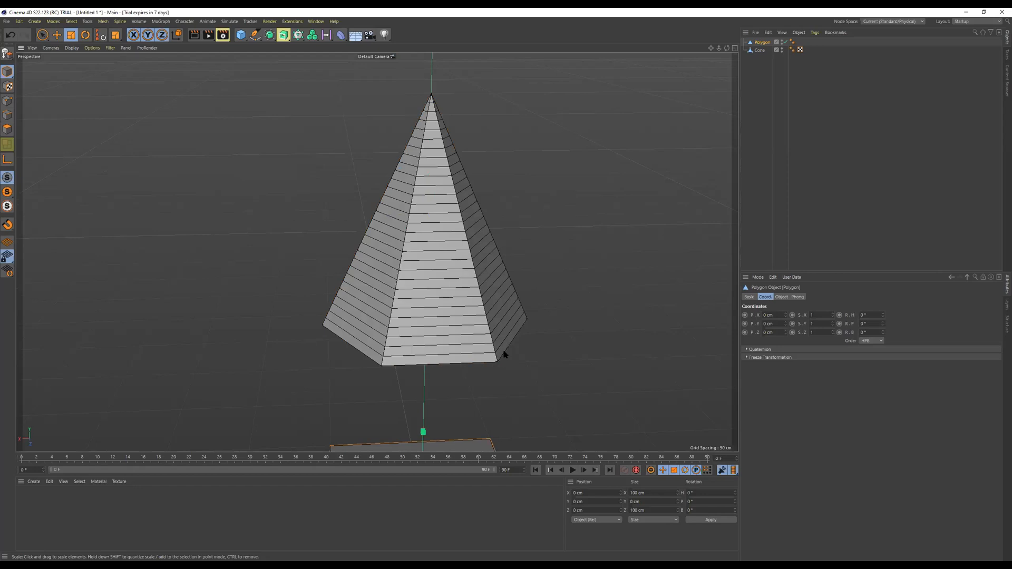
pyautogui.click(241, 35)
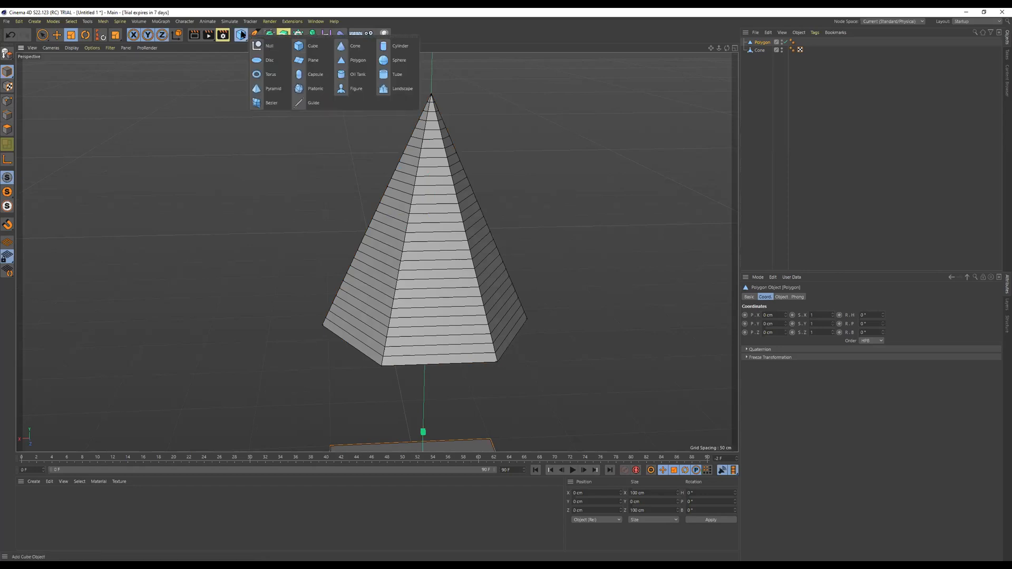
pyautogui.click(356, 42)
# Move the second cone away from the other objects to about 237 cm in X and 176 cm in Y
pyautogui.keyDown('alt'); pyautogui.moveTo(509, 158); pyautogui.dragTo(509, 299); pyautogui.keyUp('alt')
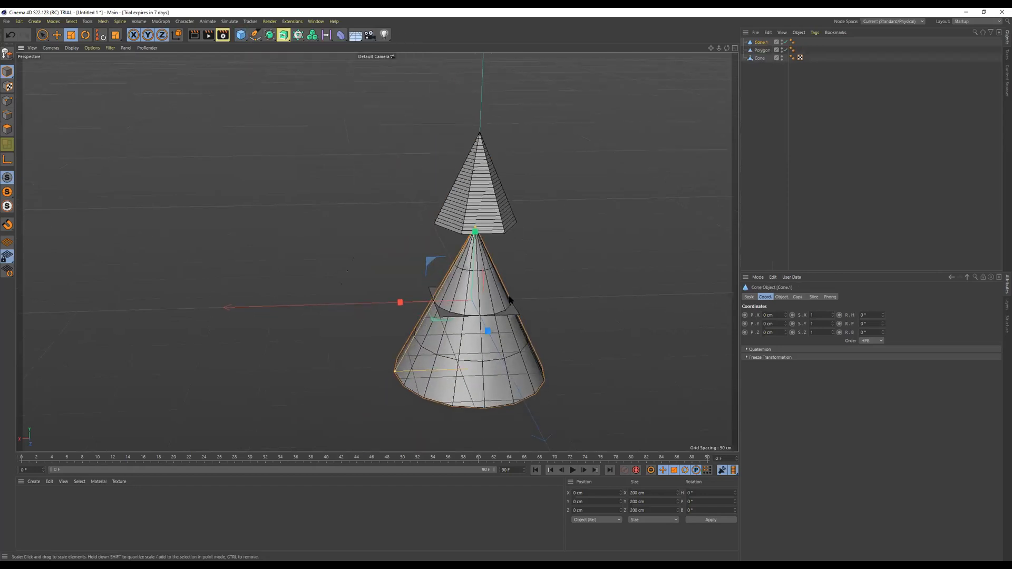
pyautogui.press('e')
pyautogui.moveTo(421, 304); pyautogui.dragTo(233, 305)
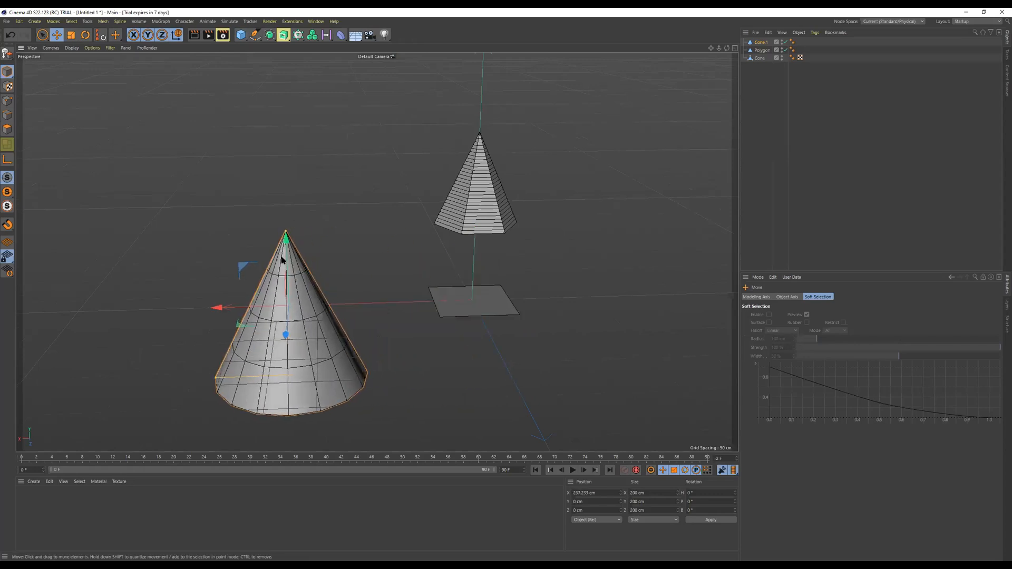
pyautogui.moveTo(286, 241); pyautogui.dragTo(286, 160)
pyautogui.keyDown('alt'); pyautogui.moveTo(286, 160); pyautogui.dragTo(381, 165, button='right'); pyautogui.keyUp('alt')
pyautogui.keyDown('alt'); pyautogui.moveTo(375, 251); pyautogui.dragTo(519, 222); pyautogui.keyUp('alt')
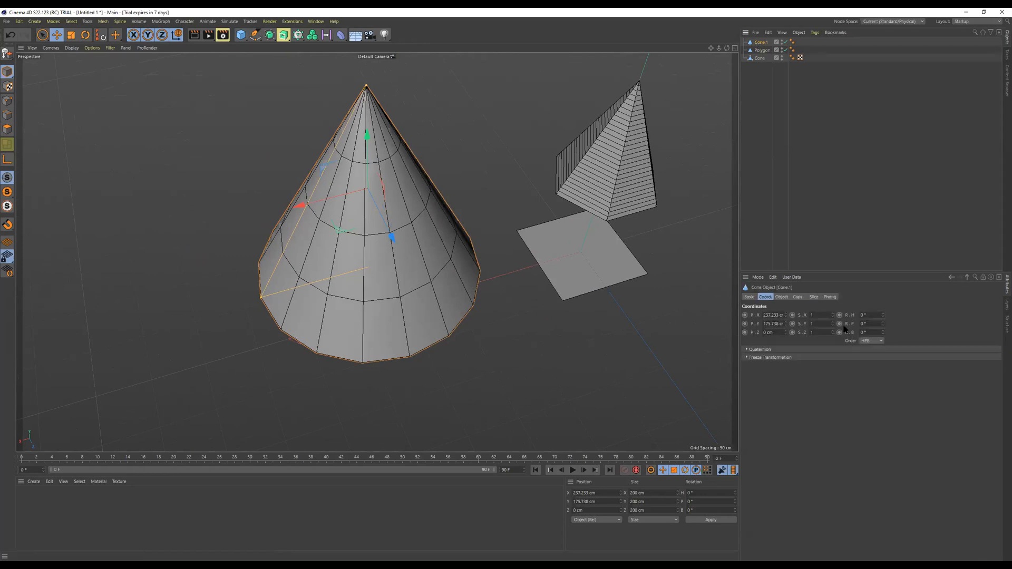
# Enable the Slice option on the second cone with a range of 0° to 180°
pyautogui.click(797, 297)
pyautogui.click(814, 297)
pyautogui.click(779, 315)
pyautogui.keyDown('alt'); pyautogui.moveTo(590, 174); pyautogui.dragTo(314, 163); pyautogui.keyUp('alt')
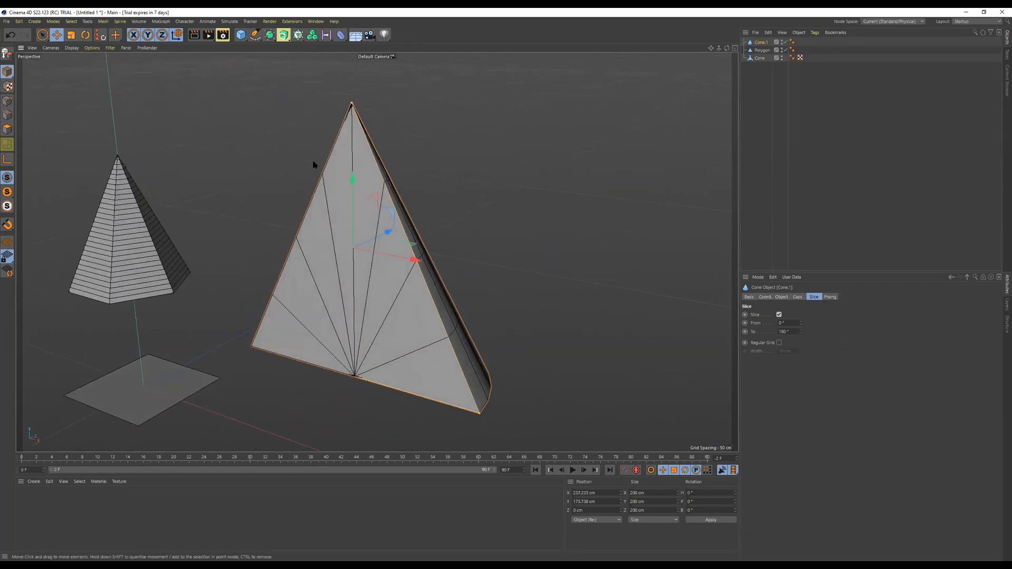
# Stretch the sliced cone with its height handle to about 234 cm tall
pyautogui.moveTo(377, 171); pyautogui.dragTo(350, 63)
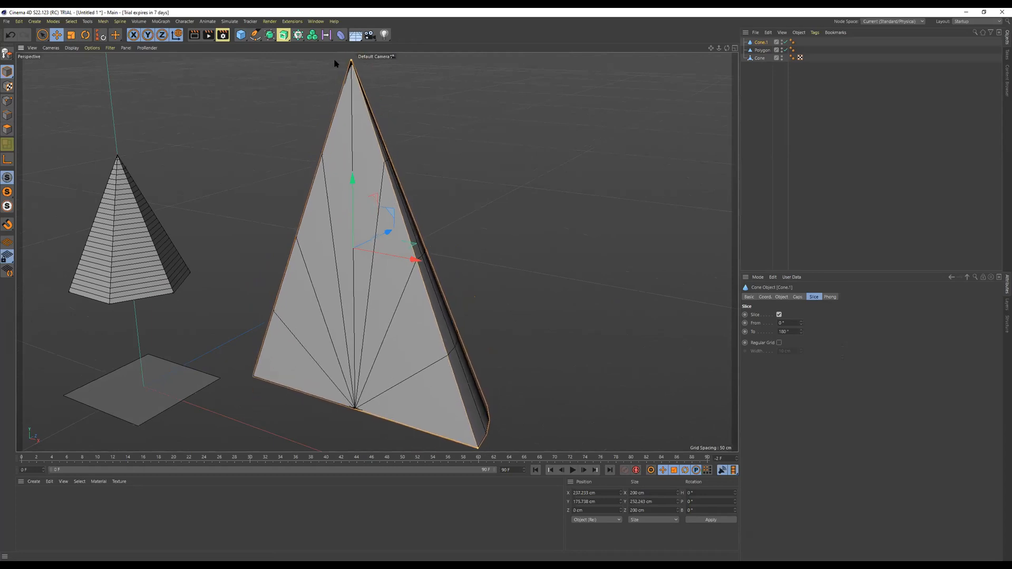
pyautogui.scroll(-3, 472, 248)
pyautogui.keyDown('alt'); pyautogui.moveTo(472, 248); pyautogui.dragTo(436, 203); pyautogui.keyUp('alt')
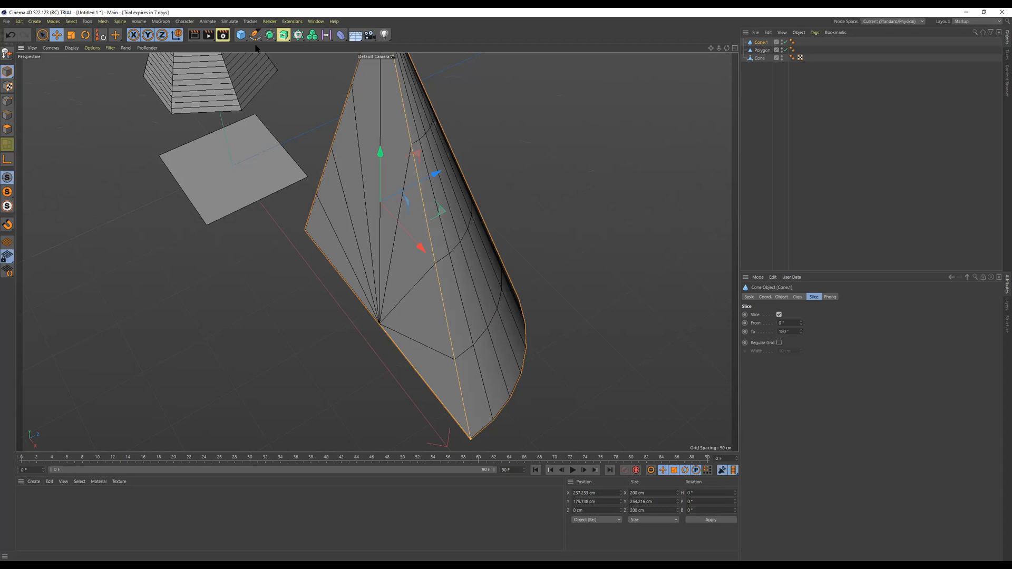
# Stretch the sliced cone to about 278 cm tall and set its slice start angle to -47°
pyautogui.keyDown('alt'); pyautogui.moveTo(343, 211); pyautogui.dragTo(498, 234); pyautogui.keyUp('alt')
pyautogui.moveTo(396, 67)
pyautogui.mouseDown()
pyautogui.moveTo(396, 93)
pyautogui.moveTo(409, 104)
pyautogui.moveTo(364, 58)
pyautogui.moveTo(385, 59)
pyautogui.moveTo(394, 81)
pyautogui.mouseUp()
pyautogui.moveTo(419, 122)
pyautogui.keyDown('alt'); pyautogui.mouseDown()
pyautogui.moveTo(434, 161)
pyautogui.moveTo(401, 144)
pyautogui.moveTo(415, 144)
pyautogui.moveTo(413, 196)
pyautogui.moveTo(396, 170)
pyautogui.moveTo(409, 158)
pyautogui.moveTo(235, 140)
pyautogui.moveTo(393, 144)
pyautogui.moveTo(381, 157)
pyautogui.moveTo(434, 184)
pyautogui.moveTo(531, 176)
pyautogui.moveTo(536, 301)
pyautogui.moveTo(475, 331)
pyautogui.moveTo(264, 125)
pyautogui.moveTo(264, 153)
pyautogui.moveTo(526, 163)
pyautogui.moveTo(483, 104)
pyautogui.moveTo(395, 109)
pyautogui.mouseUp(); pyautogui.keyUp('alt')
pyautogui.keyDown('alt'); pyautogui.moveTo(365, 271); pyautogui.dragTo(627, 330); pyautogui.keyUp('alt')
pyautogui.moveTo(801, 323); pyautogui.dragTo(801, 345)
pyautogui.keyDown('alt'); pyautogui.moveTo(488, 215); pyautogui.dragTo(563, 160); pyautogui.keyUp('alt')
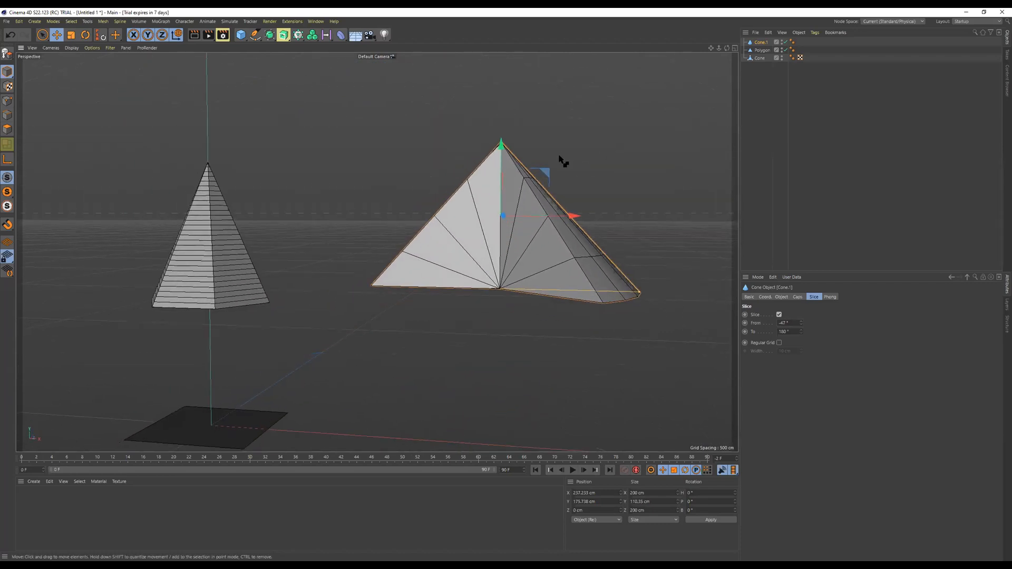
# Undo the last height change on the sliced cone and move it to about 117 cm in Z
pyautogui.hotkey('ctrl', 'z')
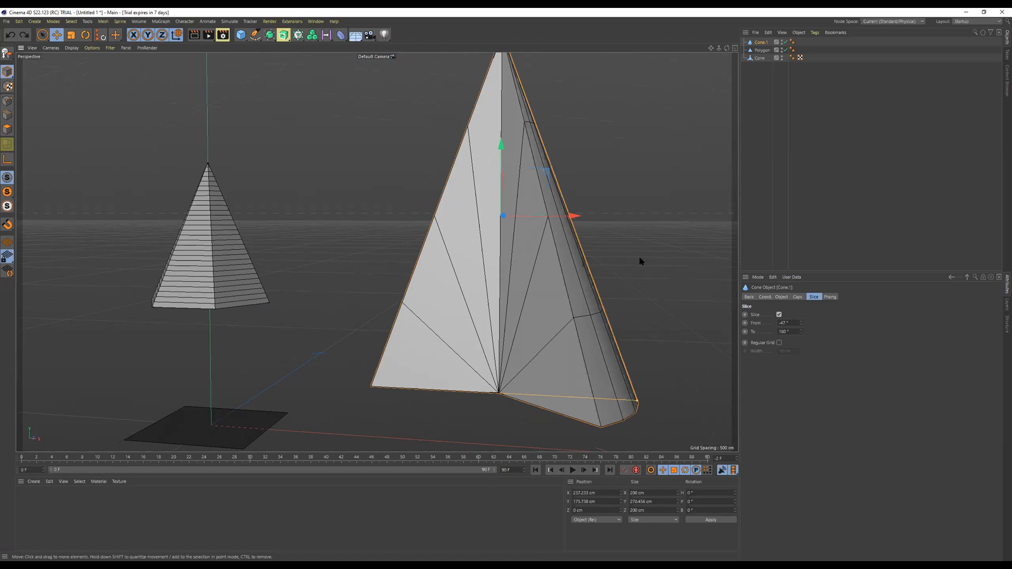
pyautogui.keyDown('alt'); pyautogui.moveTo(648, 328); pyautogui.dragTo(456, 175); pyautogui.keyUp('alt')
pyautogui.keyDown('alt'); pyautogui.moveTo(495, 211); pyautogui.dragTo(565, 220); pyautogui.keyUp('alt')
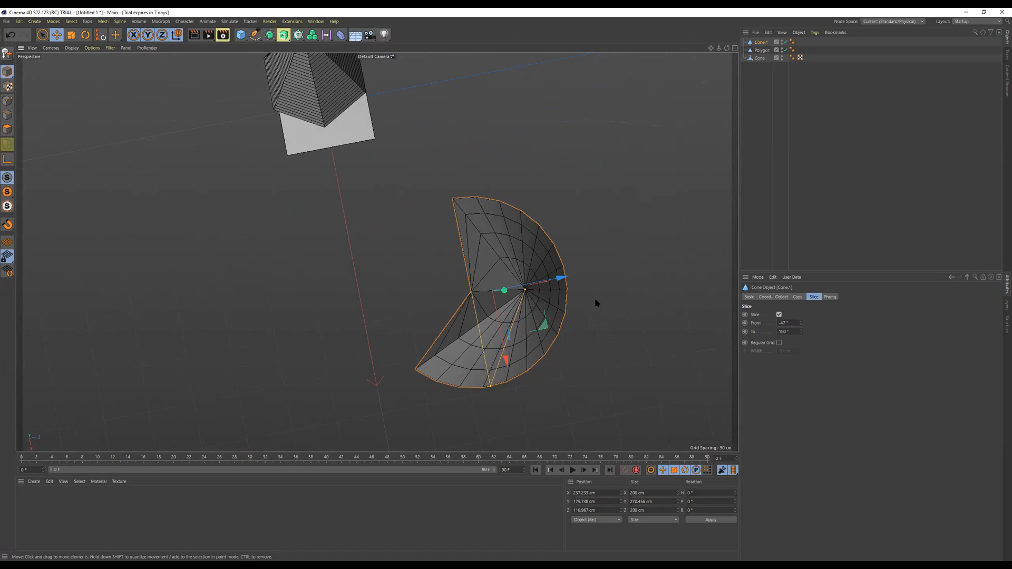
pyautogui.keyDown('alt'); pyautogui.moveTo(537, 334); pyautogui.dragTo(373, 286); pyautogui.keyUp('alt')
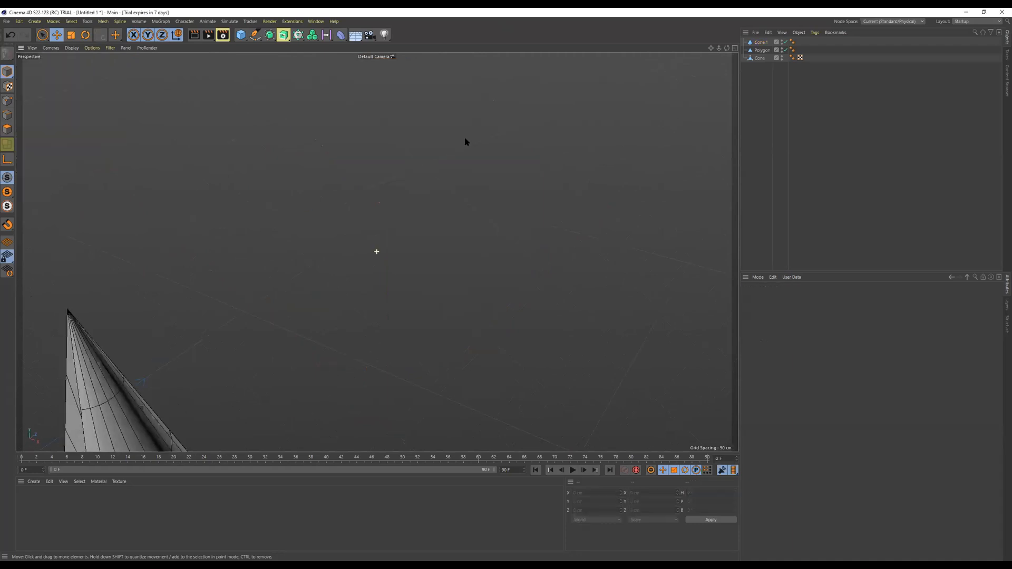
# Delete both cones and the polygon from the scene
pyautogui.keyDown('alt'); pyautogui.moveTo(158, 302); pyautogui.dragTo(732, 100, button='middle'); pyautogui.keyUp('alt')
pyautogui.keyDown('alt'); pyautogui.moveTo(583, 160); pyautogui.dragTo(474, 184, button='right'); pyautogui.keyUp('alt')
pyautogui.keyDown('alt'); pyautogui.moveTo(377, 251); pyautogui.dragTo(754, 93, button='middle'); pyautogui.keyUp('alt')
pyautogui.click(761, 42)
pyautogui.keyDown('shift'); pyautogui.click(759, 59); pyautogui.keyUp('shift')
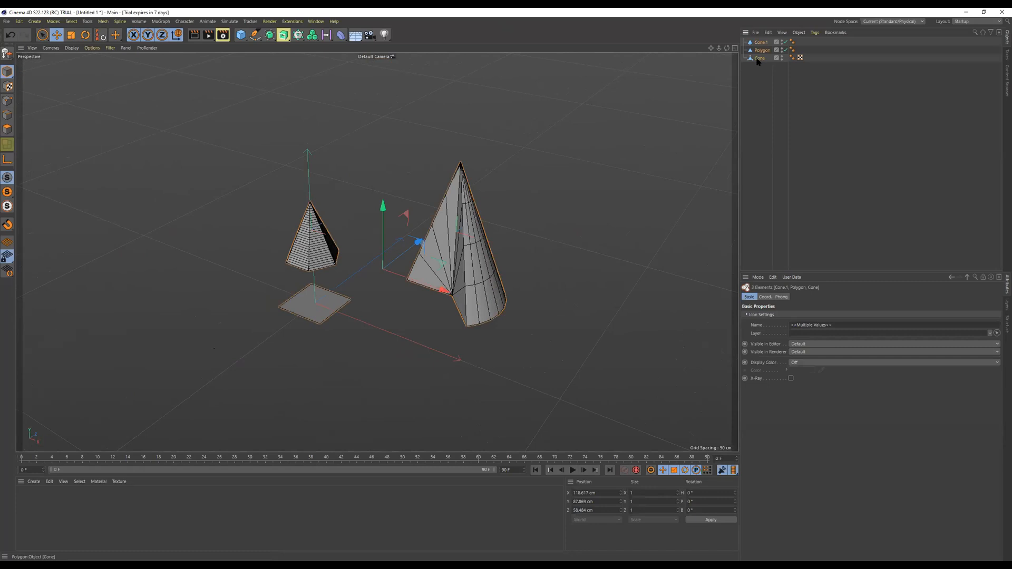
pyautogui.press('Delete')
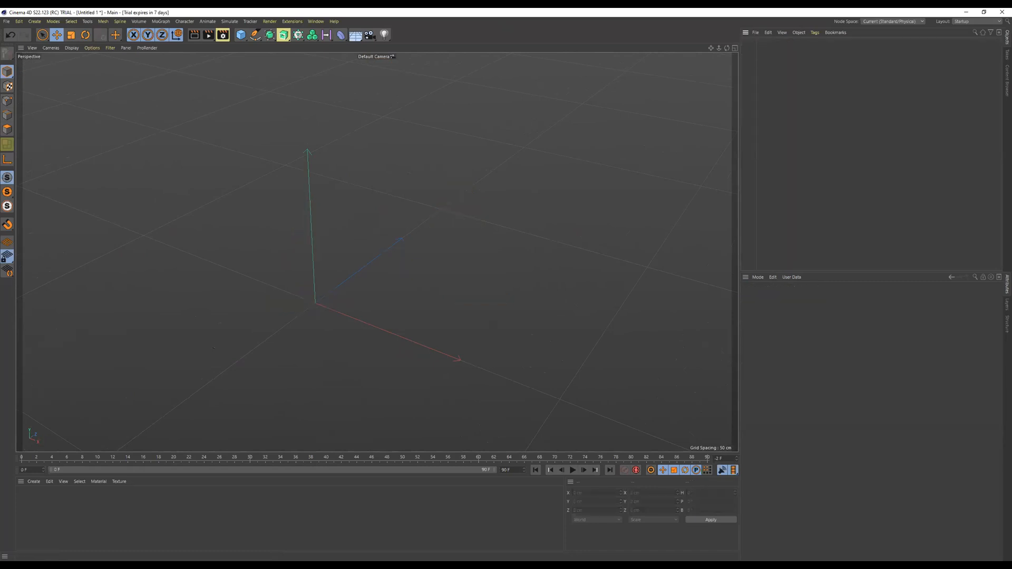
pyautogui.keyDown('alt'); pyautogui.moveTo(565, 237); pyautogui.dragTo(443, 299); pyautogui.keyUp('alt')
pyautogui.keyDown('alt'); pyautogui.moveTo(323, 264); pyautogui.dragTo(414, 268, button='middle'); pyautogui.keyUp('alt')
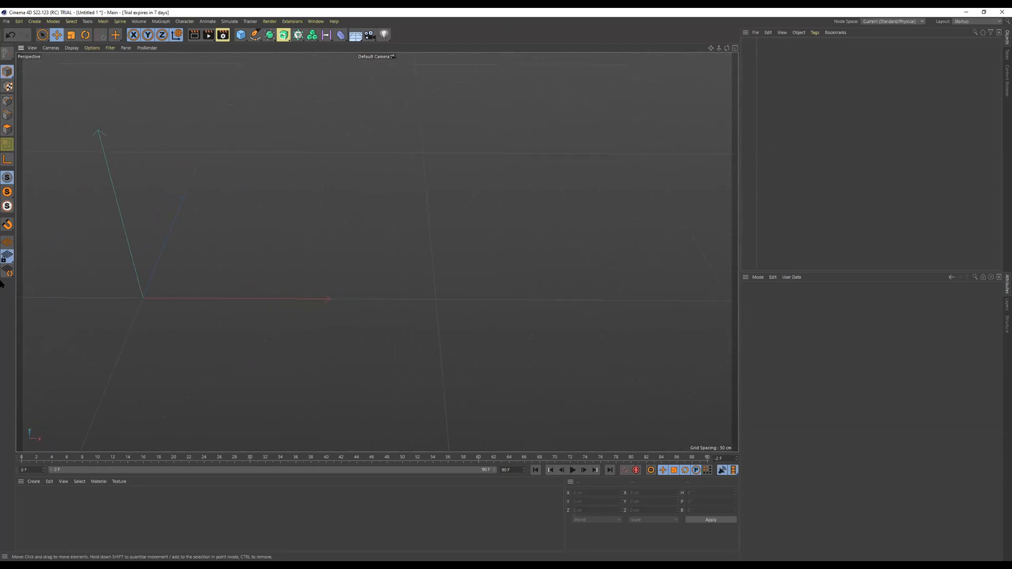
pyautogui.keyDown('alt'); pyautogui.moveTo(210, 258); pyautogui.dragTo(375, 250, button='middle'); pyautogui.keyUp('alt')
pyautogui.keyDown('alt'); pyautogui.moveTo(457, 294); pyautogui.dragTo(565, 299, button='middle'); pyautogui.keyUp('alt')
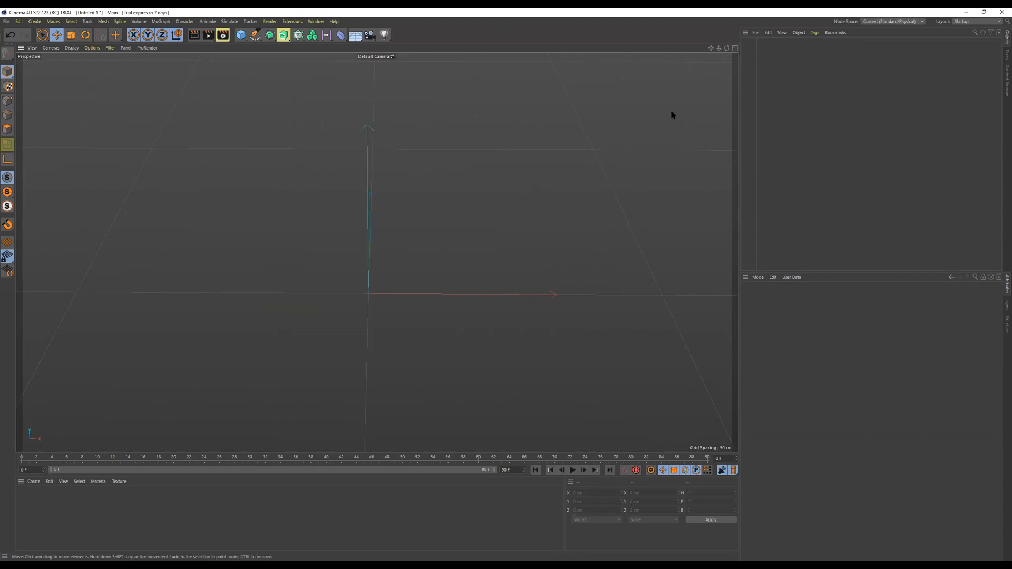
pyautogui.keyDown('alt'); pyautogui.moveTo(517, 279); pyautogui.dragTo(606, 280); pyautogui.keyUp('alt')
pyautogui.keyDown('alt'); pyautogui.moveTo(323, 271); pyautogui.dragTo(538, 315); pyautogui.keyUp('alt')
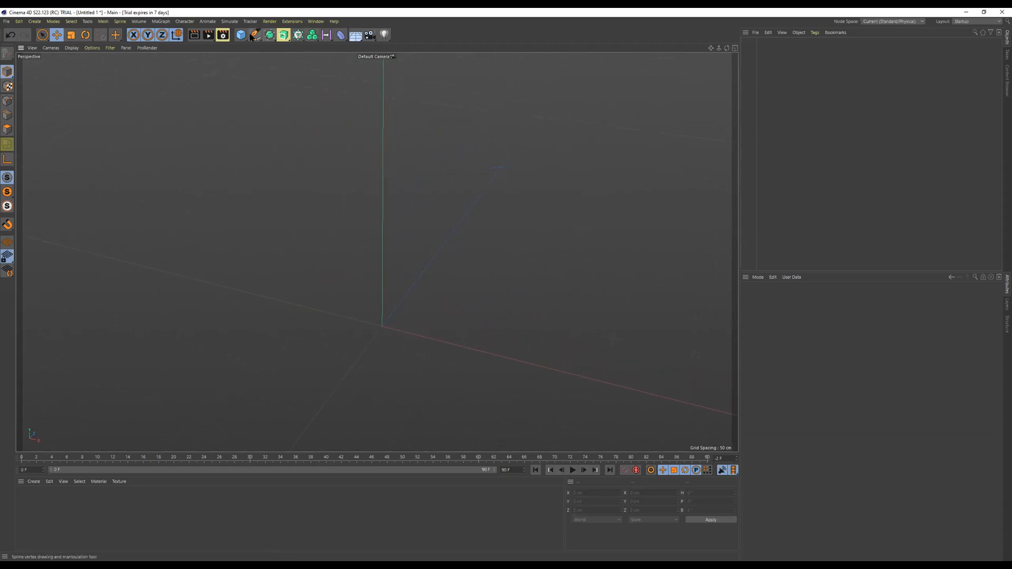
# Add a sphere primitive and raise it to about 92 cm in Y
pyautogui.click(242, 34)
pyautogui.click(383, 60)
pyautogui.moveTo(384, 266); pyautogui.dragTo(420, 183)
pyautogui.keyDown('alt'); pyautogui.moveTo(433, 187); pyautogui.dragTo(461, 198, button='middle'); pyautogui.keyUp('alt')
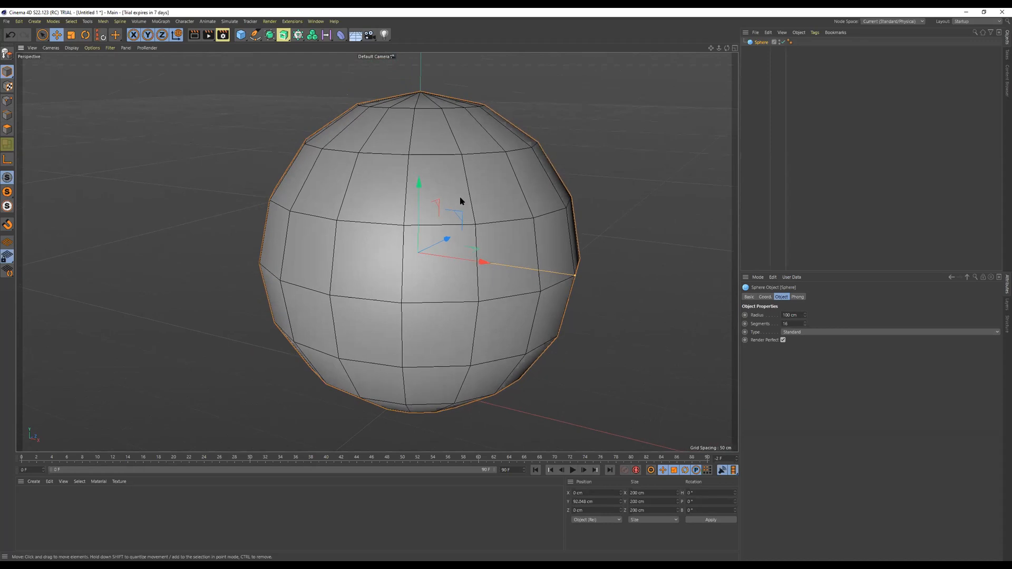
# Show the sphere as a see-through wireframe, and restore the shaded display with lines
pyautogui.press('n')
pyautogui.press('h')
pyautogui.keyDown('alt'); pyautogui.moveTo(490, 230); pyautogui.dragTo(515, 230); pyautogui.keyUp('alt')
pyautogui.keyDown('alt'); pyautogui.moveTo(515, 230); pyautogui.dragTo(508, 230, button='middle'); pyautogui.keyUp('alt')
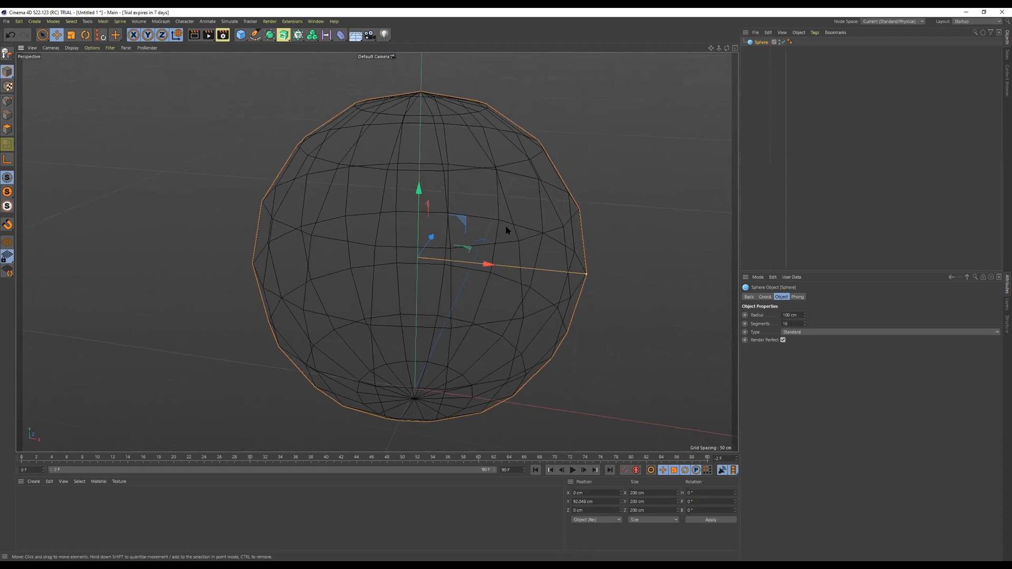
pyautogui.press('n')
pyautogui.press('b')
pyautogui.moveTo(458, 303)
pyautogui.keyDown('alt'); pyautogui.mouseDown()
pyautogui.moveTo(453, 287)
pyautogui.moveTo(417, 292)
pyautogui.mouseUp(); pyautogui.keyUp('alt')
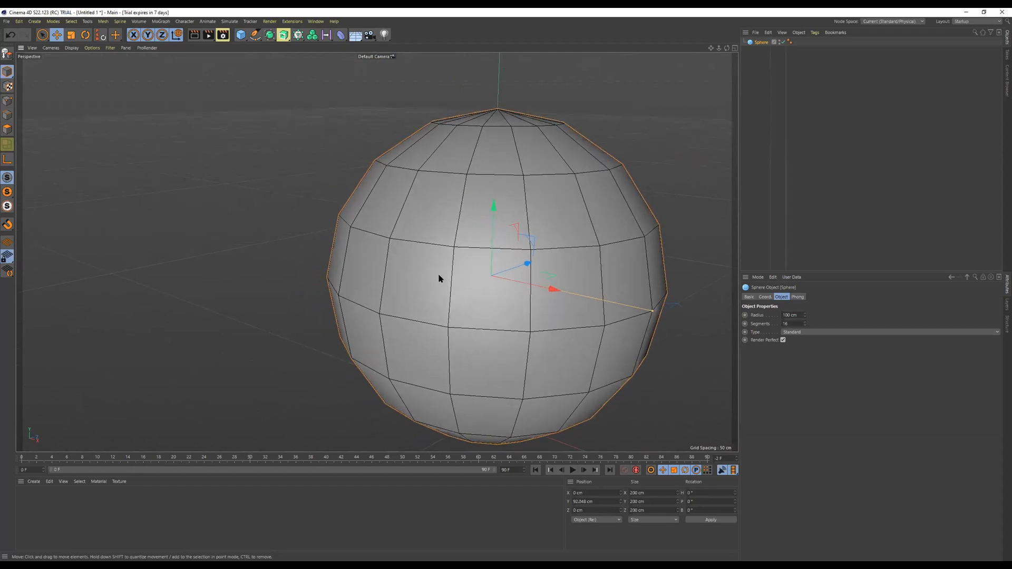
# Delete the sphere from the scene
pyautogui.keyDown('alt'); pyautogui.moveTo(439, 279); pyautogui.dragTo(320, 221, button='middle'); pyautogui.keyUp('alt')
pyautogui.moveTo(362, 239)
pyautogui.keyDown('alt'); pyautogui.mouseDown()
pyautogui.moveTo(406, 226)
pyautogui.moveTo(407, 242)
pyautogui.moveTo(377, 233)
pyautogui.moveTo(387, 239)
pyautogui.moveTo(375, 245)
pyautogui.mouseUp(); pyautogui.keyUp('alt')
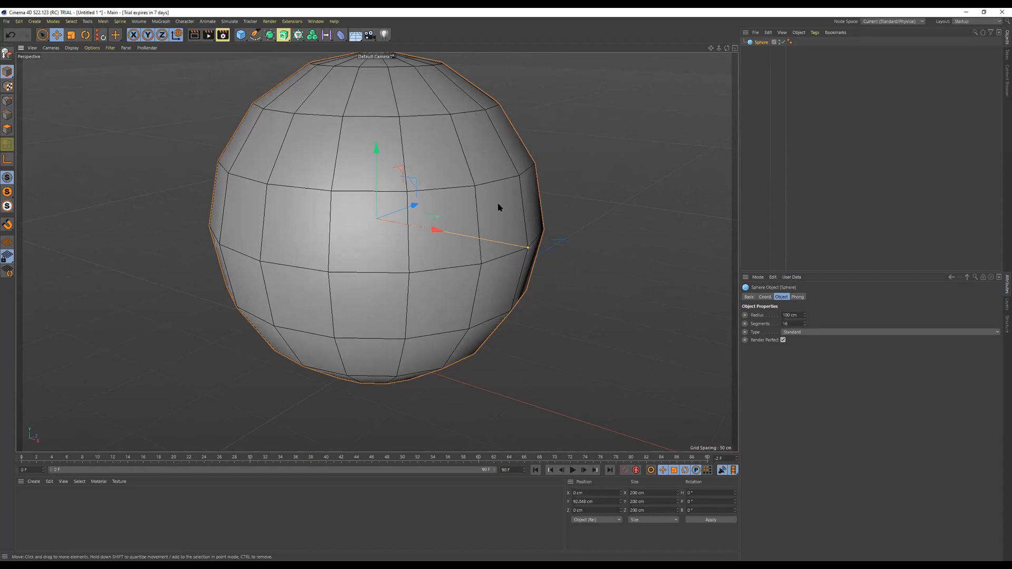
pyautogui.press('Delete')
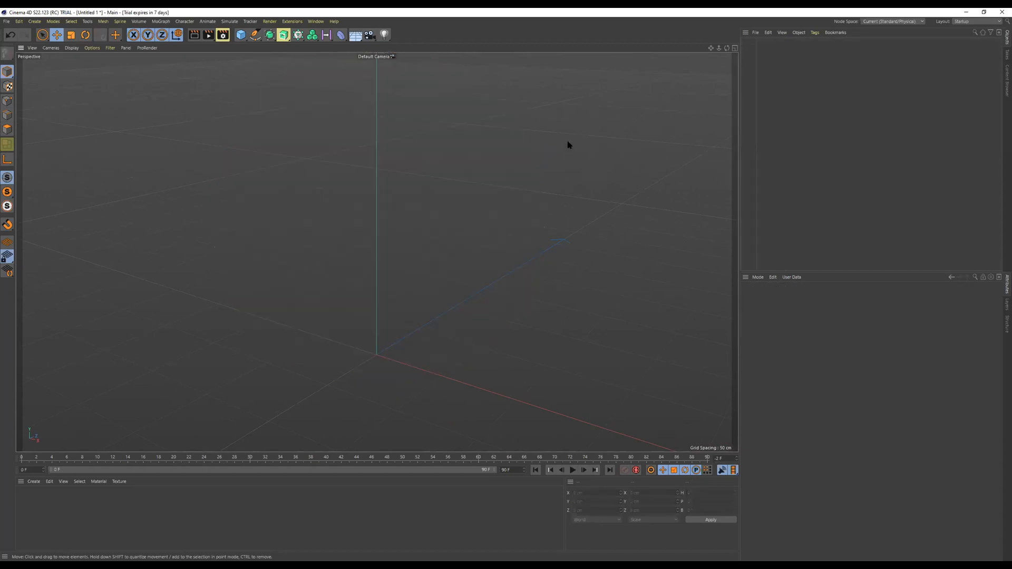
# Add a cylinder primitive at about 113 cm in Y, sized about 136 cm across and 153 cm tall
pyautogui.click(241, 34)
pyautogui.click(393, 44)
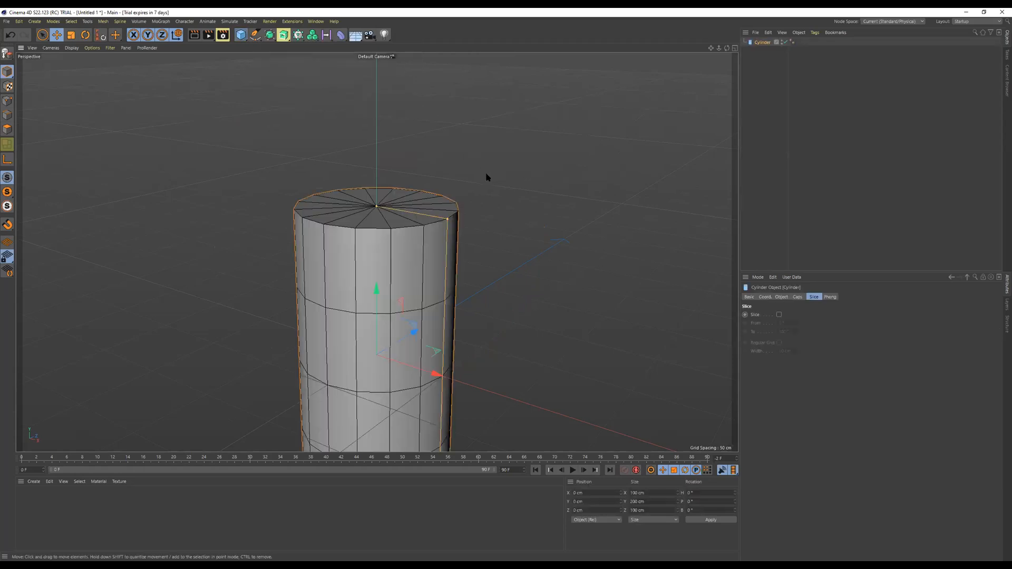
pyautogui.scroll(-2, 470, 197)
pyautogui.moveTo(385, 205); pyautogui.dragTo(385, 60)
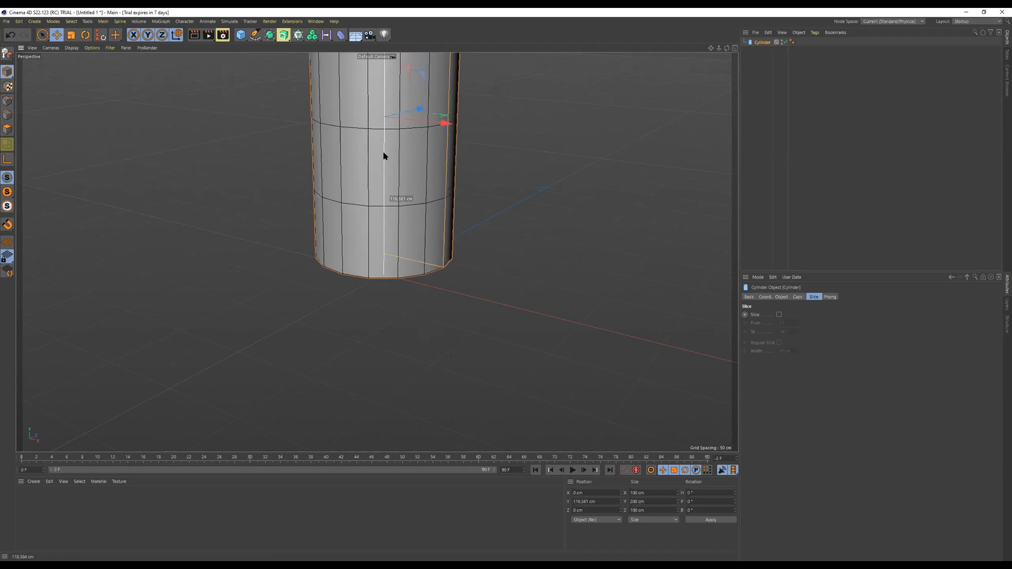
pyautogui.keyDown('alt'); pyautogui.moveTo(404, 152); pyautogui.dragTo(431, 326, button='middle'); pyautogui.keyUp('alt')
pyautogui.moveTo(484, 158); pyautogui.dragTo(513, 165)
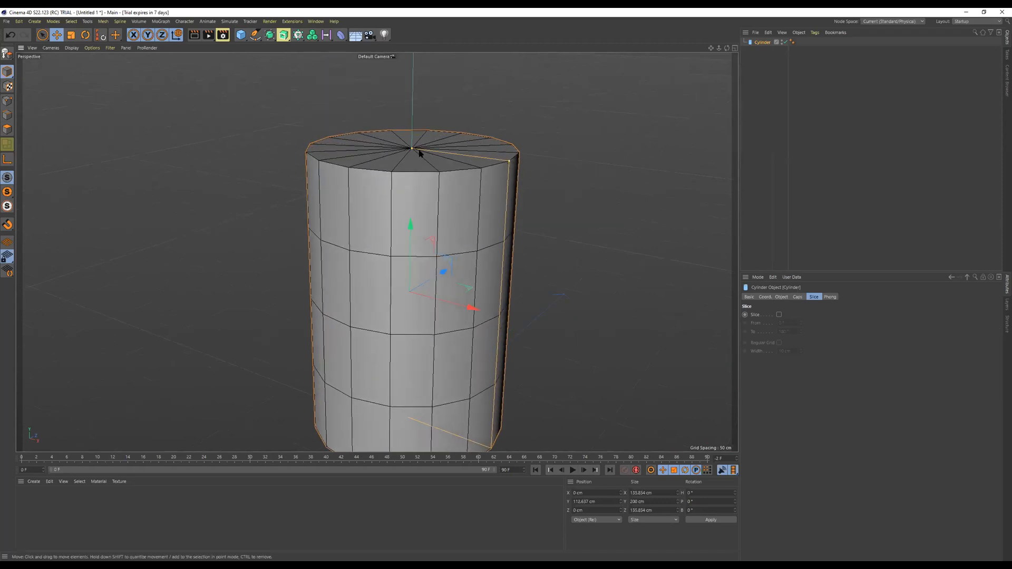
pyautogui.moveTo(411, 150); pyautogui.dragTo(441, 216)
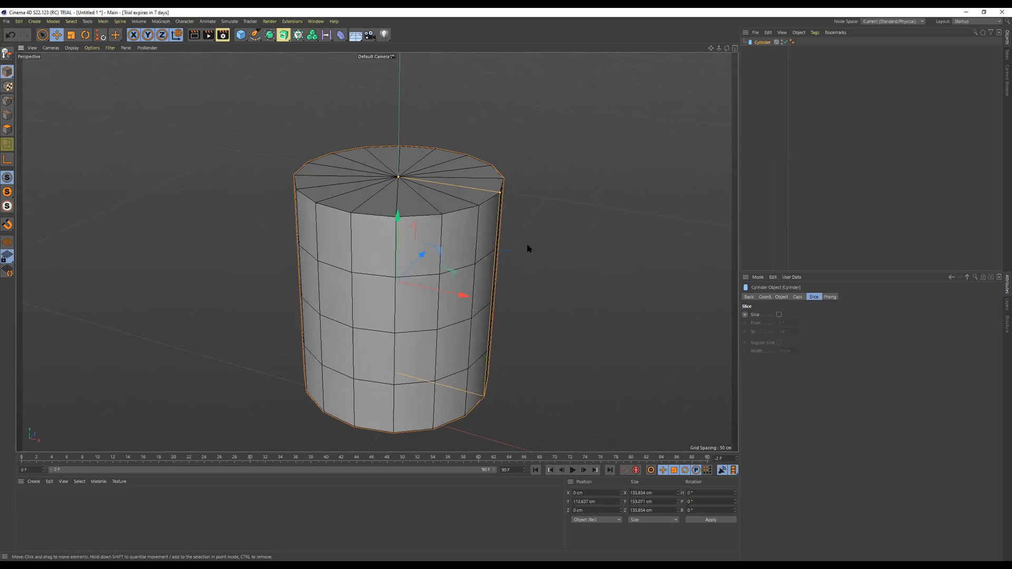
# Activate polygon mode and make the cylinder editable
pyautogui.keyDown('alt'); pyautogui.moveTo(424, 249); pyautogui.dragTo(433, 284); pyautogui.keyUp('alt')
pyautogui.keyDown('alt'); pyautogui.moveTo(305, 221); pyautogui.dragTo(358, 222, button='right'); pyautogui.keyUp('alt')
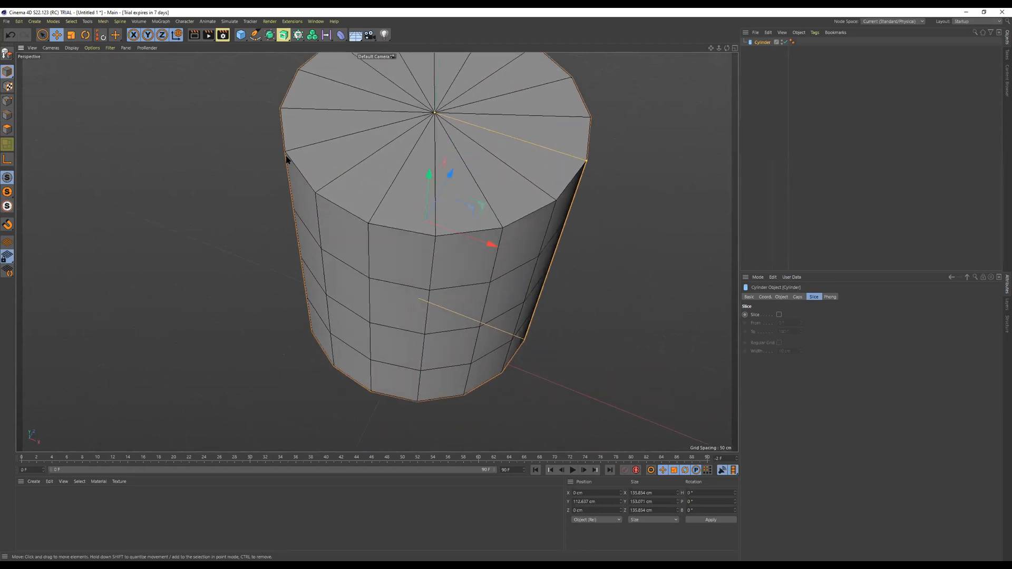
pyautogui.keyDown('alt'); pyautogui.moveTo(533, 198); pyautogui.dragTo(479, 237, button='middle'); pyautogui.keyUp('alt')
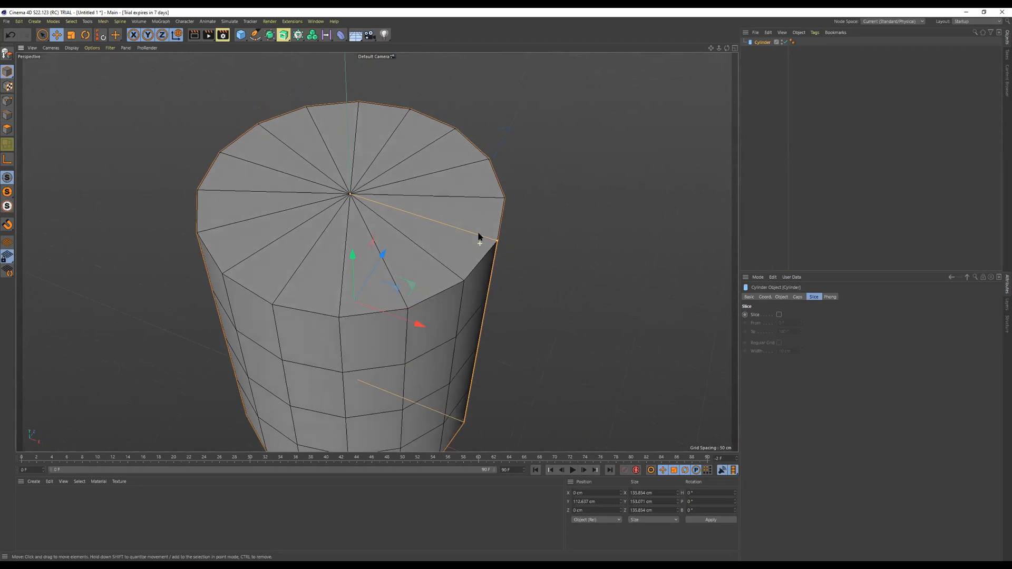
pyautogui.click(8, 129)
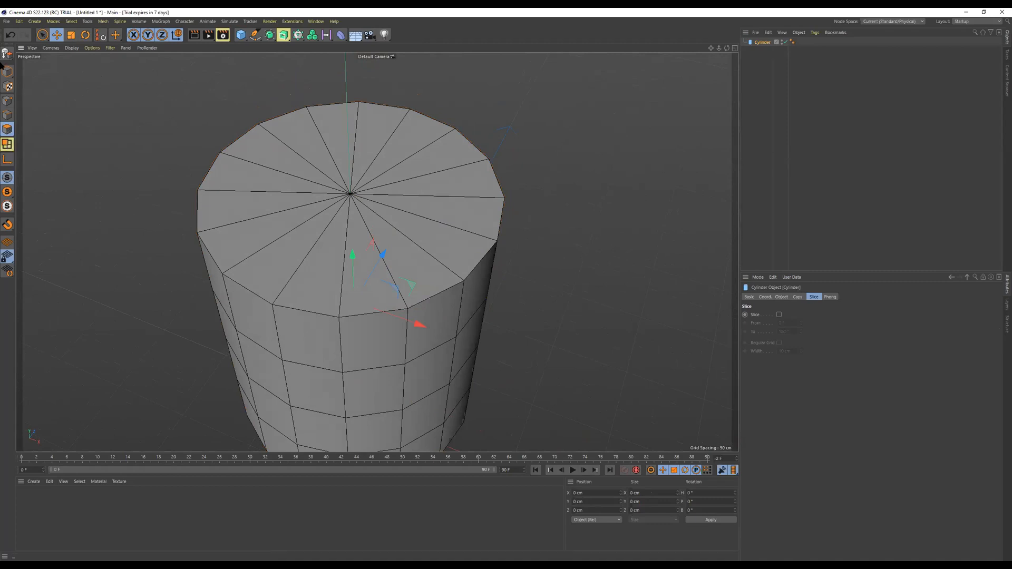
pyautogui.click(7, 55)
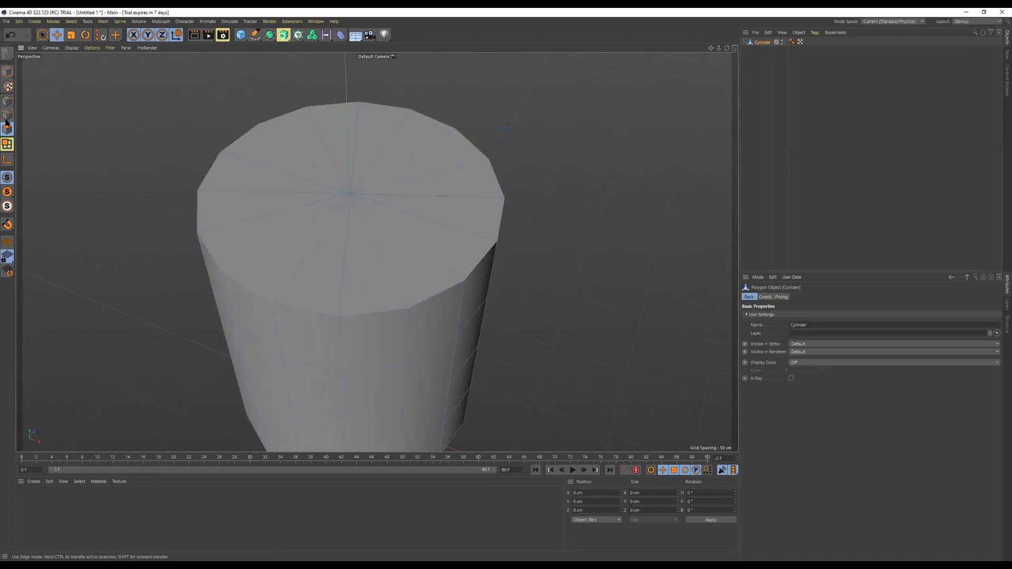
# Select all polygons of the cylinder's top cap with Live Selection
pyautogui.keyDown('alt'); pyautogui.moveTo(366, 244); pyautogui.dragTo(452, 201); pyautogui.keyUp('alt')
pyautogui.click(42, 35)
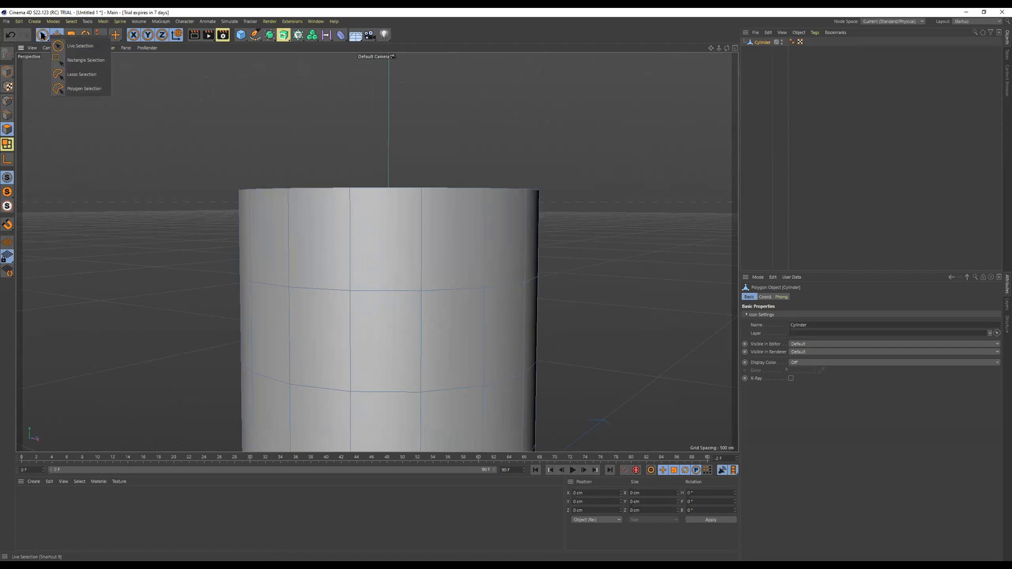
pyautogui.click(74, 46)
pyautogui.keyDown('alt'); pyautogui.moveTo(229, 183); pyautogui.dragTo(242, 252); pyautogui.keyUp('alt')
pyautogui.moveTo(368, 165)
pyautogui.keyDown('alt'); pyautogui.mouseDown()
pyautogui.moveTo(365, 267)
pyautogui.moveTo(316, 194)
pyautogui.moveTo(369, 215)
pyautogui.mouseUp(); pyautogui.keyUp('alt')
pyautogui.keyDown('alt'); pyautogui.moveTo(437, 297); pyautogui.dragTo(479, 240); pyautogui.keyUp('alt')
pyautogui.keyDown('alt'); pyautogui.moveTo(452, 249); pyautogui.dragTo(376, 251, button='right'); pyautogui.keyUp('alt')
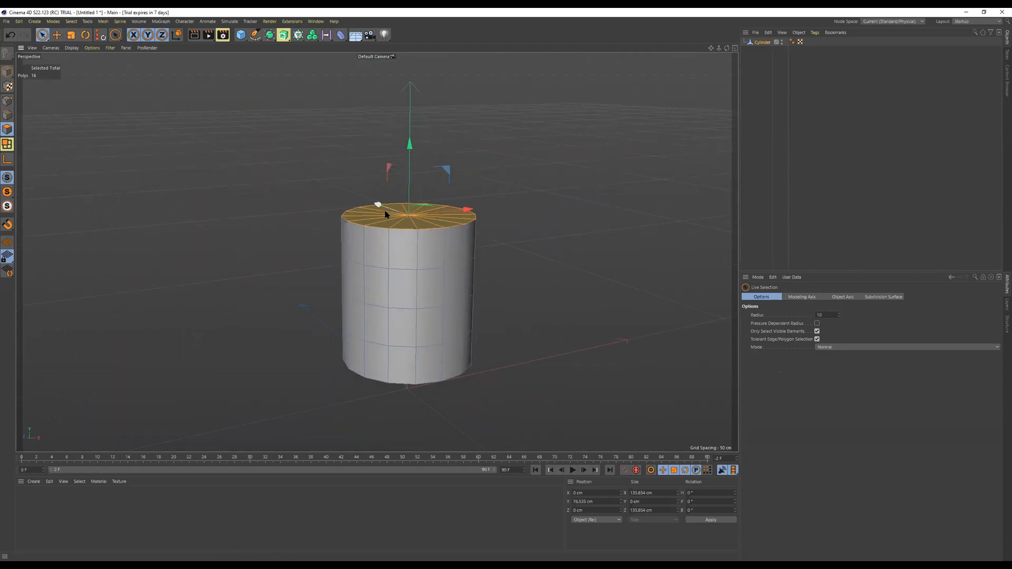
# Show the cylinder with its selected cap in lines-only display, and return to shading with lines
pyautogui.press('n')
pyautogui.press('g')
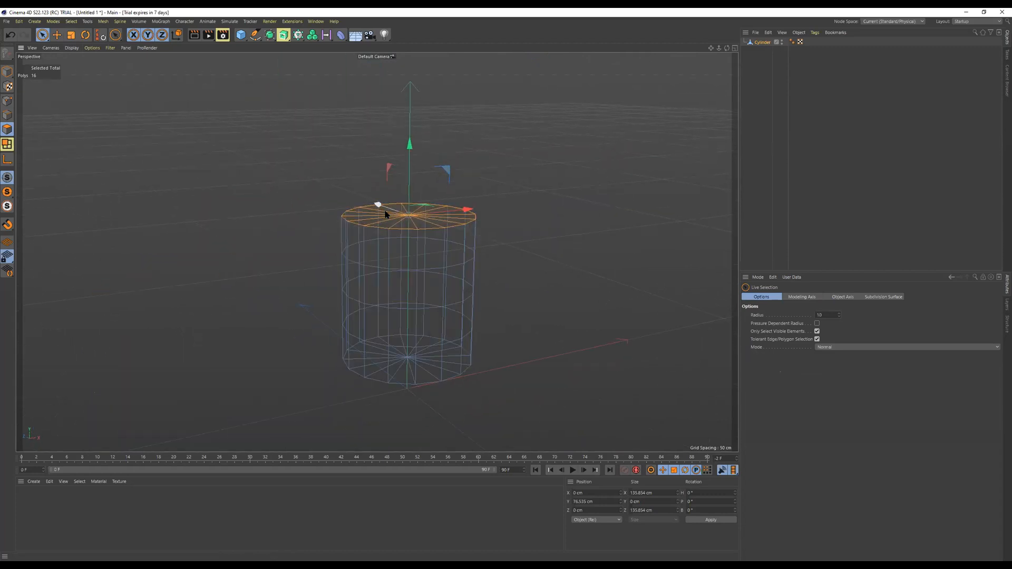
pyautogui.press('n')
pyautogui.press('b')
# Try extruding the selected top cap polygons by about 13.42 cm, and undo the extrusion and the selection
pyautogui.keyDown('alt'); pyautogui.moveTo(425, 181); pyautogui.dragTo(570, 174, button='right'); pyautogui.keyUp('alt')
pyautogui.keyDown('alt'); pyautogui.moveTo(569, 174); pyautogui.dragTo(454, 221); pyautogui.keyUp('alt')
pyautogui.keyDown('alt'); pyautogui.moveTo(455, 222); pyautogui.dragTo(406, 227, button='right'); pyautogui.keyUp('alt')
pyautogui.keyDown('alt'); pyautogui.moveTo(406, 226); pyautogui.dragTo(446, 182); pyautogui.keyUp('alt')
pyautogui.keyDown('alt'); pyautogui.moveTo(446, 182); pyautogui.dragTo(515, 119, button='middle'); pyautogui.keyUp('alt')
pyautogui.keyDown('alt'); pyautogui.moveTo(404, 206); pyautogui.dragTo(432, 221, button='right'); pyautogui.keyUp('alt')
pyautogui.keyDown('alt'); pyautogui.moveTo(432, 222); pyautogui.dragTo(422, 248); pyautogui.keyUp('alt')
pyautogui.keyDown('alt'); pyautogui.moveTo(372, 233); pyautogui.dragTo(443, 216, button='right'); pyautogui.keyUp('alt')
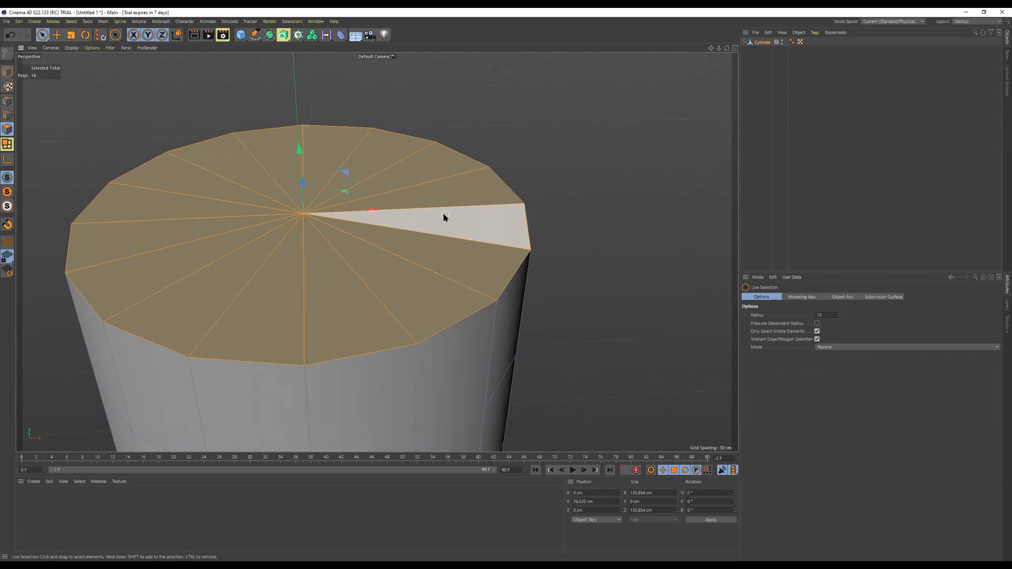
pyautogui.rightClick(412, 225)
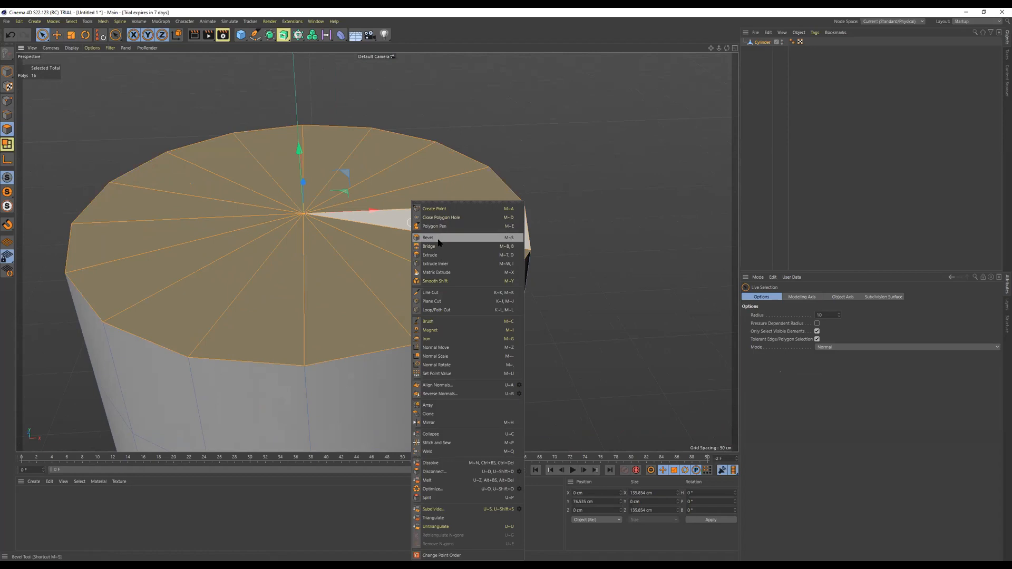
pyautogui.click(429, 255)
pyautogui.moveTo(385, 195); pyautogui.dragTo(427, 195)
pyautogui.hotkey('ctrl', 'z')
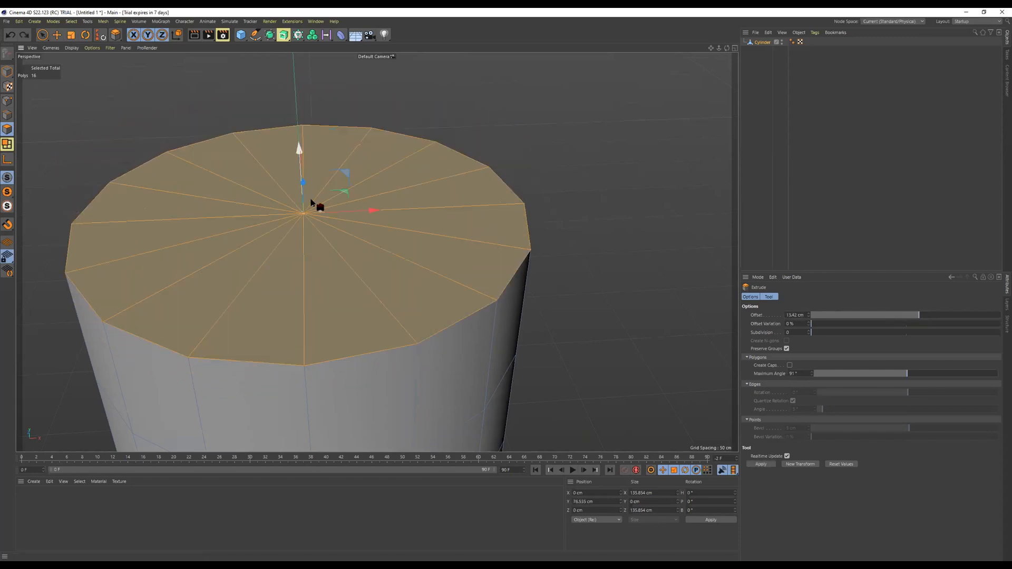
pyautogui.hotkey('ctrl', 'z')
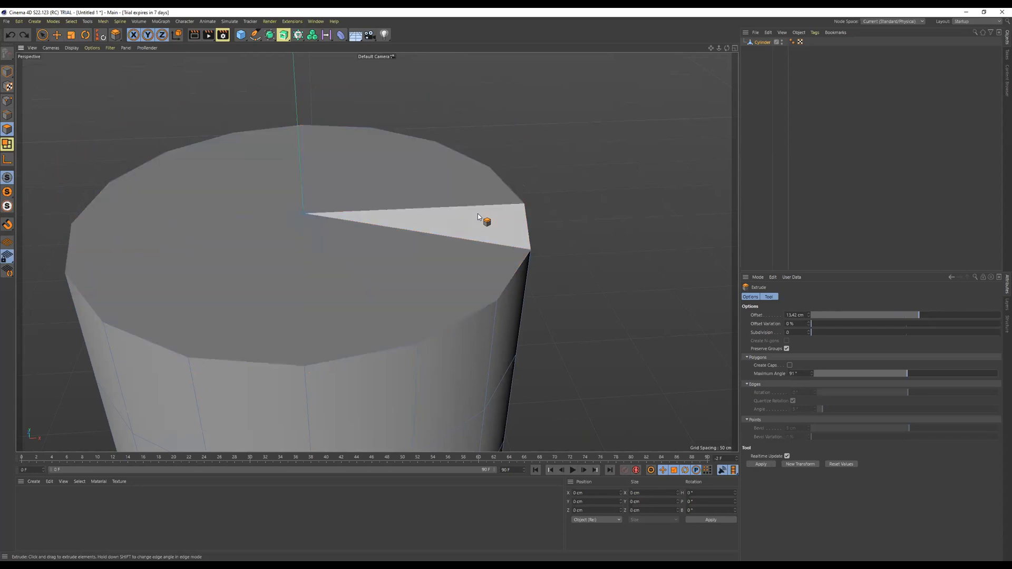
# Reselect the cylinder's top cap polygons and apply Extrude Inner with an offset of about 5.66 cm
pyautogui.press('9')
pyautogui.moveTo(368, 237)
pyautogui.mouseDown()
pyautogui.moveTo(287, 248)
pyautogui.moveTo(339, 201)
pyautogui.moveTo(348, 227)
pyautogui.mouseUp()
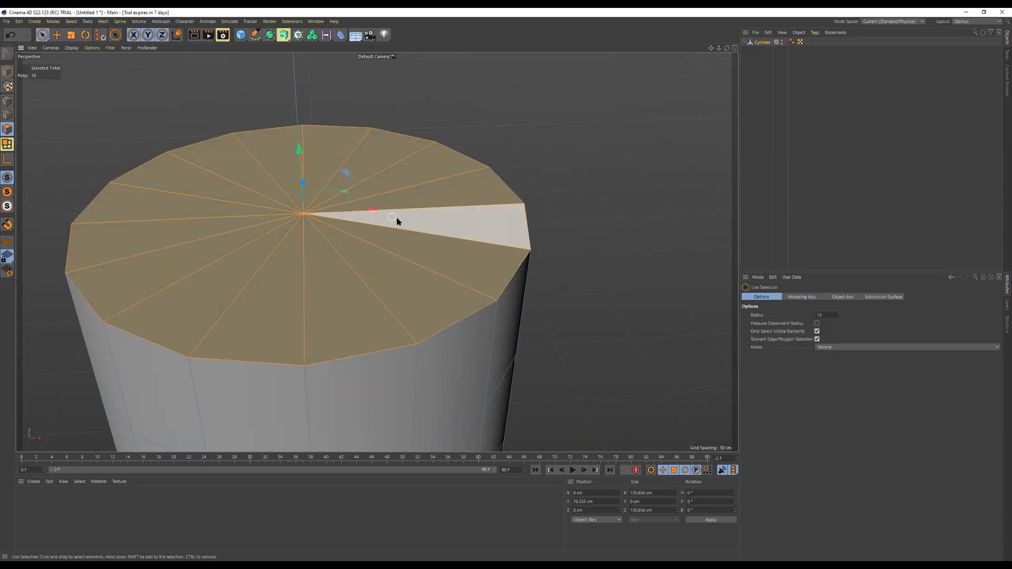
pyautogui.rightClick(347, 184)
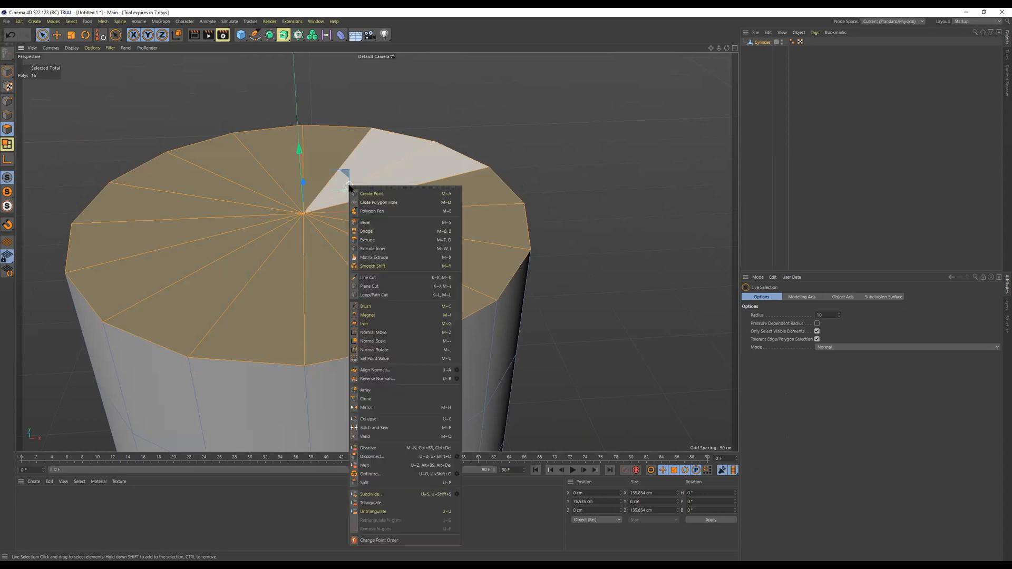
pyautogui.click(387, 250)
pyautogui.moveTo(436, 226); pyautogui.dragTo(464, 229)
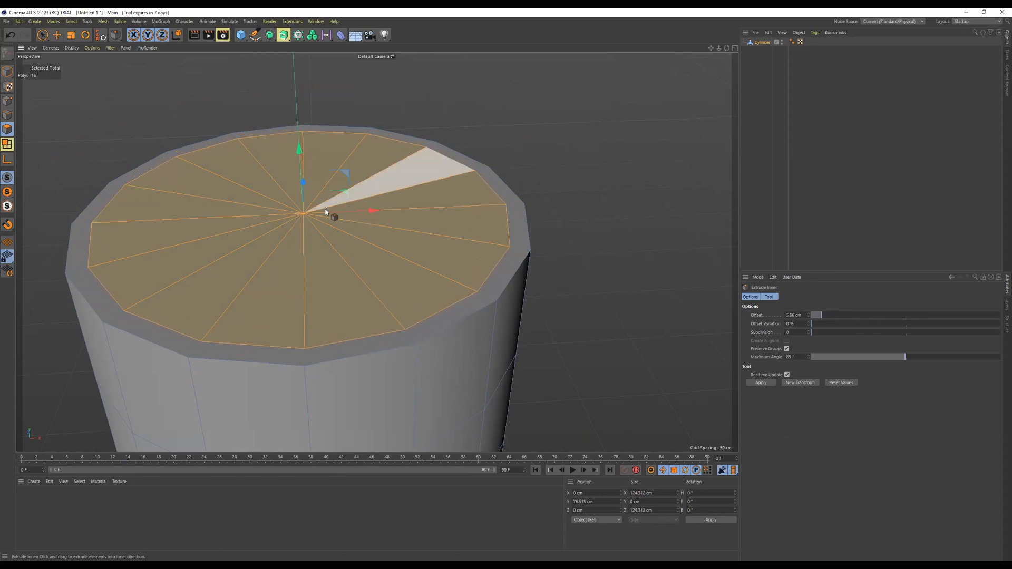
# Extrude the inset cap polygons down into the cylinder with an offset of about -82.8 cm
pyautogui.rightClick(455, 218)
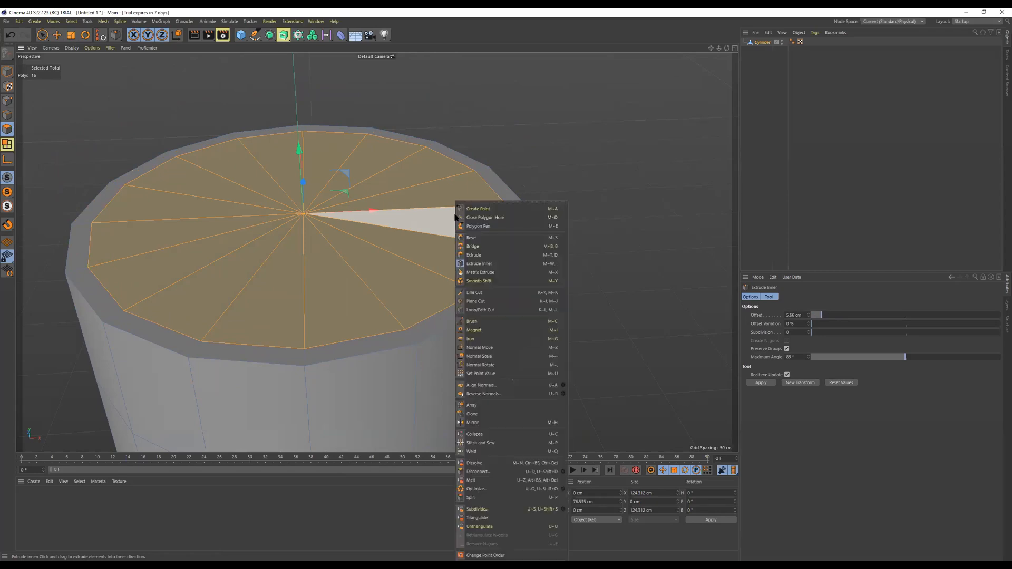
pyautogui.click(490, 256)
pyautogui.moveTo(173, 134); pyautogui.dragTo(131, 135)
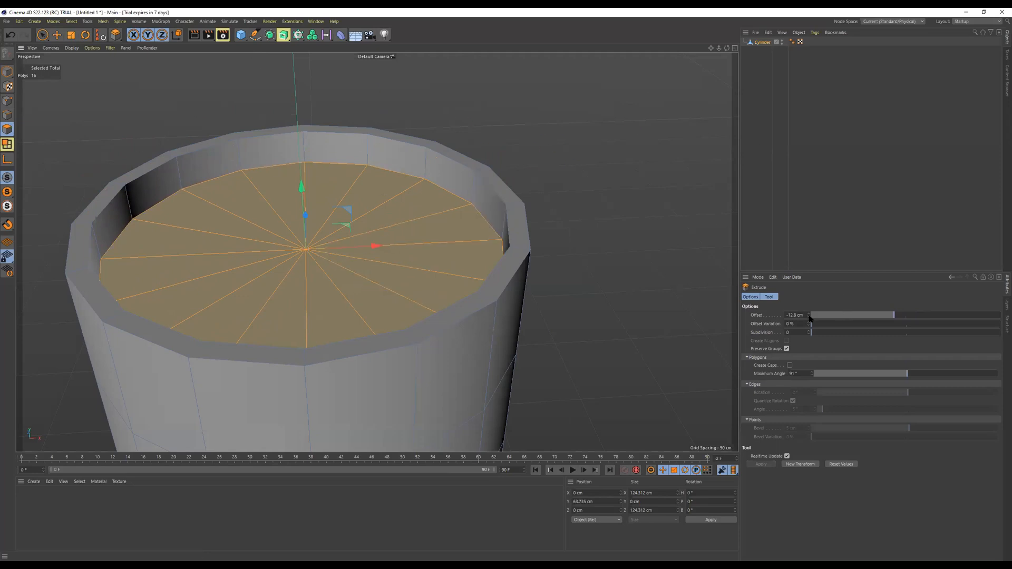
pyautogui.moveTo(809, 315); pyautogui.dragTo(810, 352)
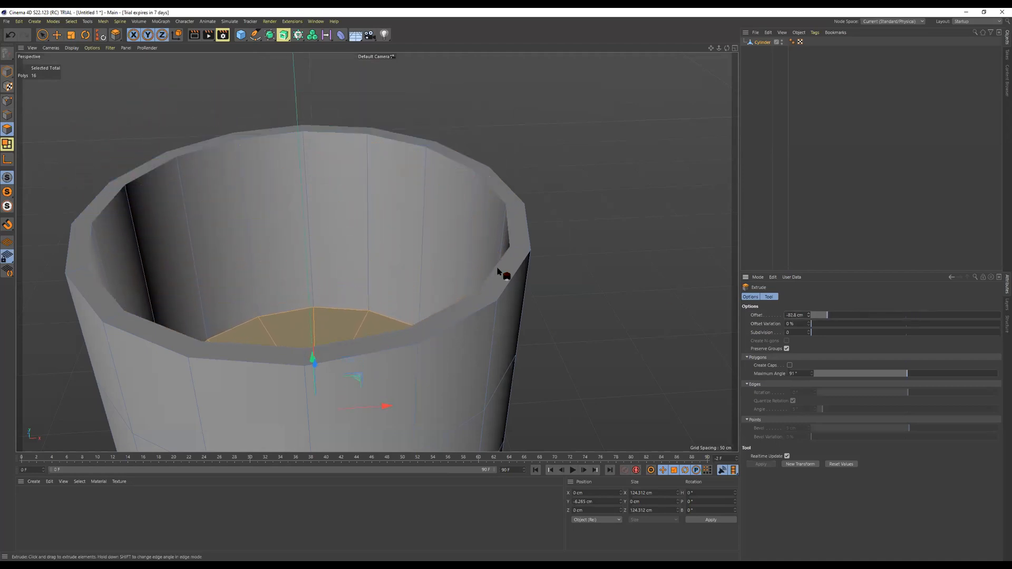
# Adjust the Extrude offset to sink the hollow's floor deeper, keeping it inside the cylinder just above its base, and finish extruding
pyautogui.scroll(-5, 461, 182)
pyautogui.keyDown('alt'); pyautogui.moveTo(467, 210); pyautogui.dragTo(458, 241); pyautogui.keyUp('alt')
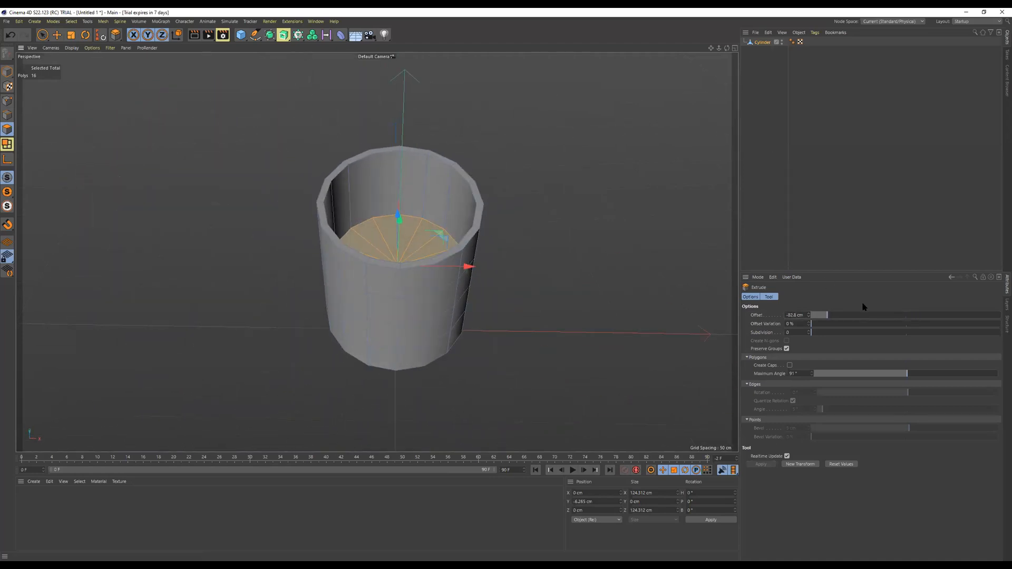
pyautogui.moveTo(821, 320); pyautogui.dragTo(797, 312)
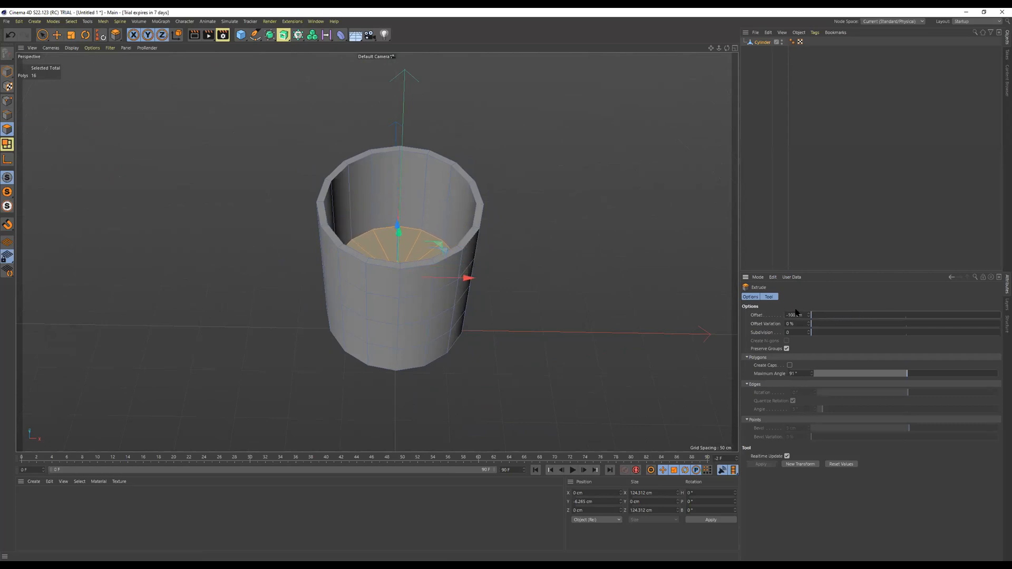
pyautogui.moveTo(807, 314); pyautogui.dragTo(807, 393)
pyautogui.moveTo(576, 287)
pyautogui.keyDown('alt'); pyautogui.mouseDown()
pyautogui.moveTo(508, 287)
pyautogui.moveTo(519, 160)
pyautogui.mouseUp(); pyautogui.keyUp('alt')
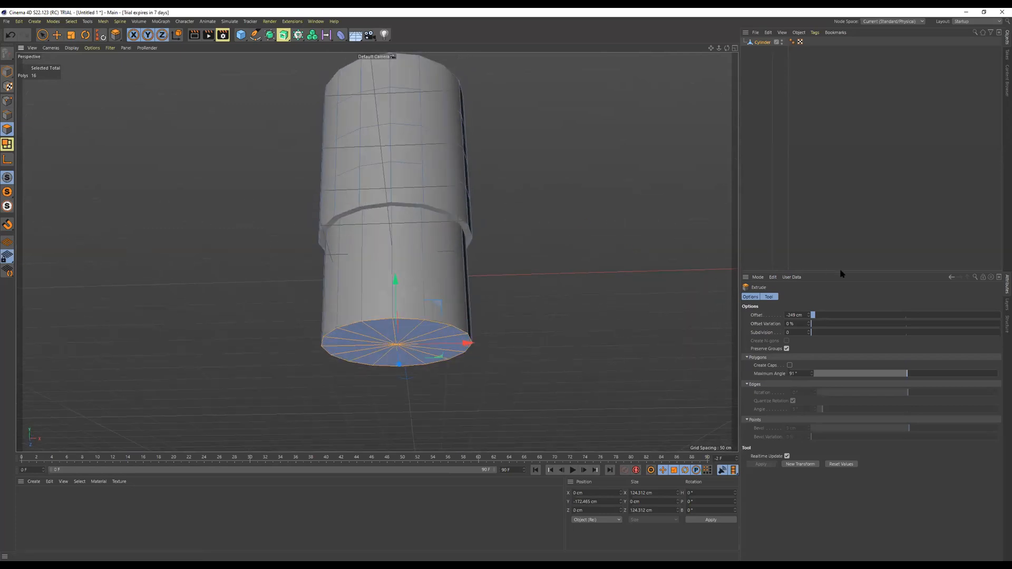
pyautogui.moveTo(807, 315); pyautogui.dragTo(808, 259)
pyautogui.keyDown('alt'); pyautogui.moveTo(522, 201); pyautogui.dragTo(535, 354); pyautogui.keyUp('alt')
pyautogui.keyDown('alt'); pyautogui.moveTo(493, 209); pyautogui.dragTo(516, 253, button='middle'); pyautogui.keyUp('alt')
pyautogui.keyDown('alt'); pyautogui.moveTo(517, 253); pyautogui.dragTo(575, 225); pyautogui.keyUp('alt')
pyautogui.press('space')
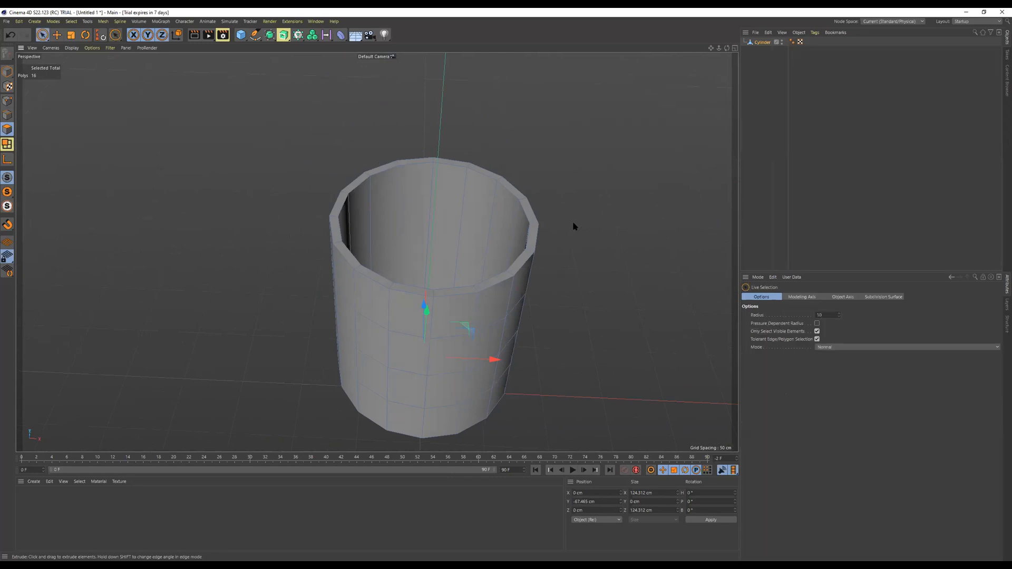
# Switch to edge mode and try picking single edges along the inner rim of the hollowed cylinder
pyautogui.scroll(5, 575, 222)
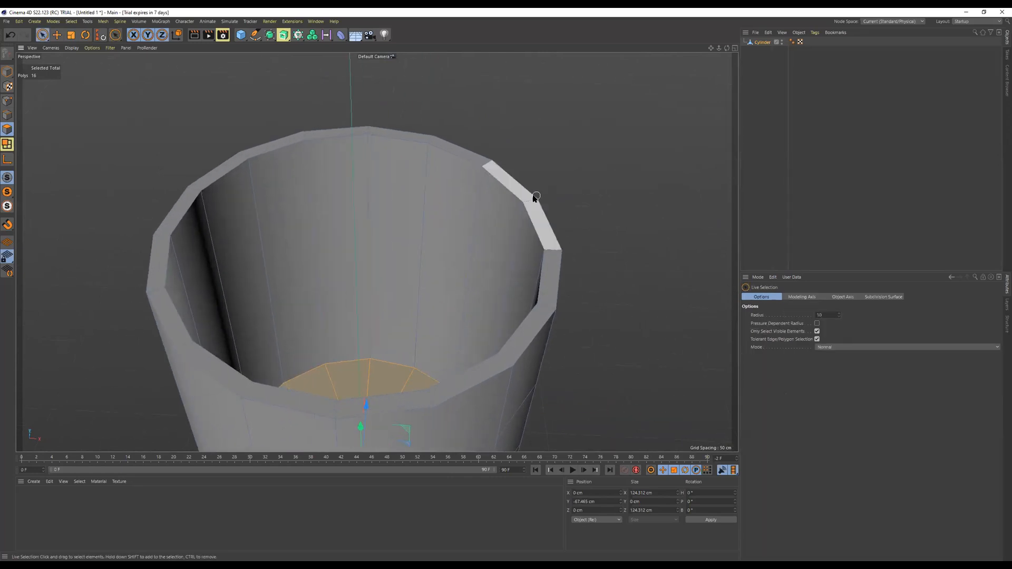
pyautogui.click(8, 114)
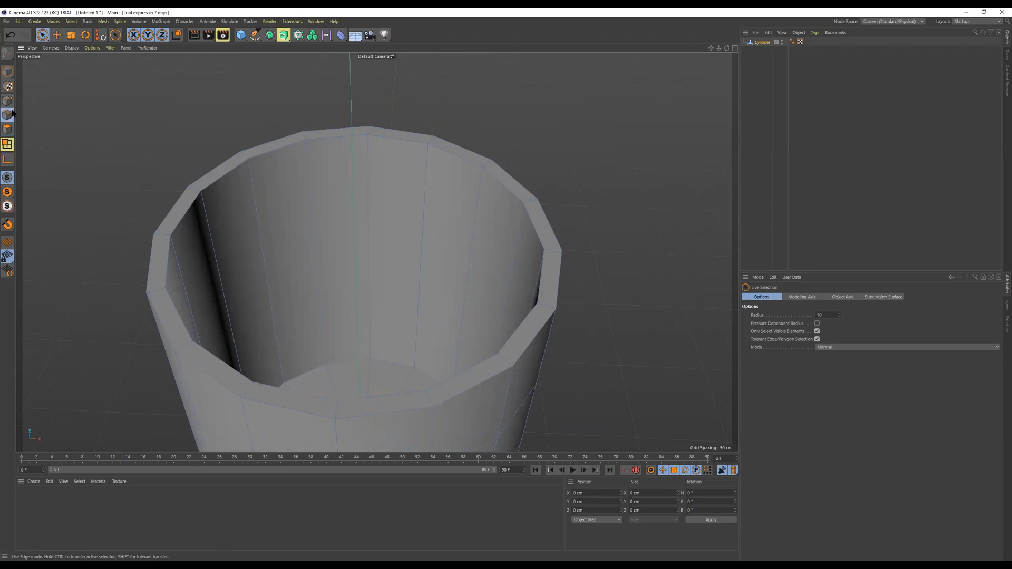
pyautogui.click(401, 141)
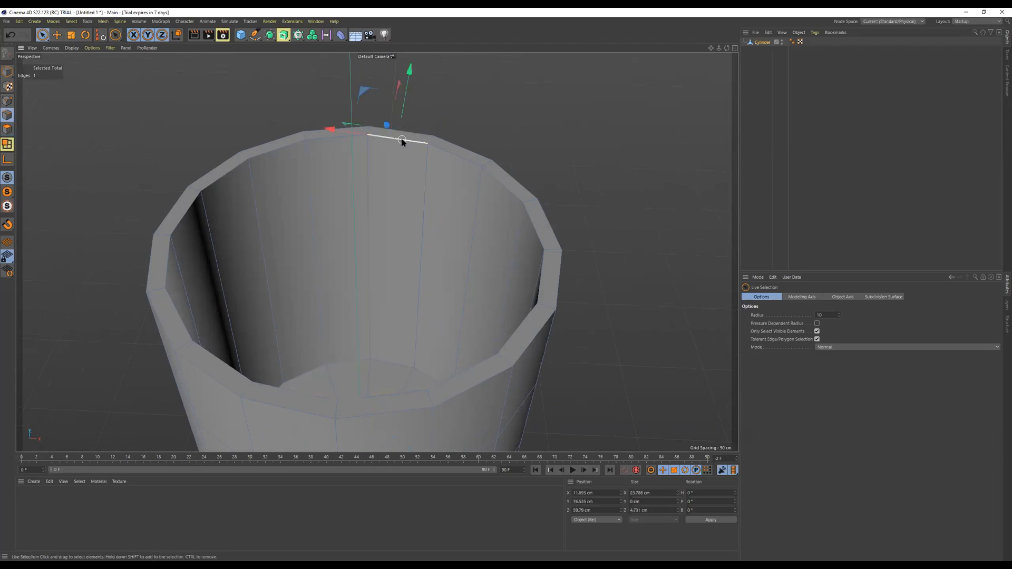
pyautogui.click(445, 154)
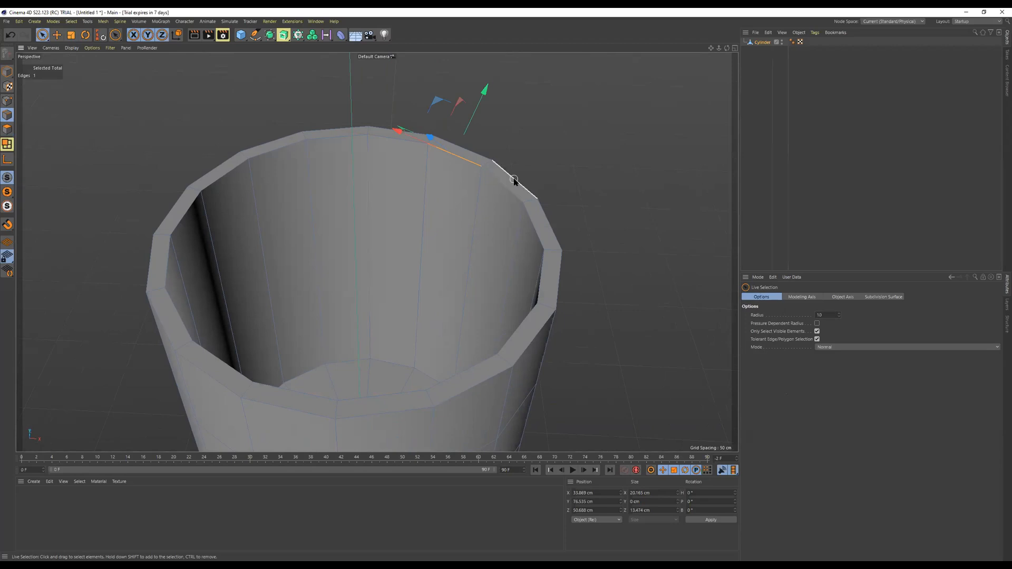
pyautogui.keyDown('alt'); pyautogui.moveTo(549, 242); pyautogui.dragTo(522, 193); pyautogui.keyUp('alt')
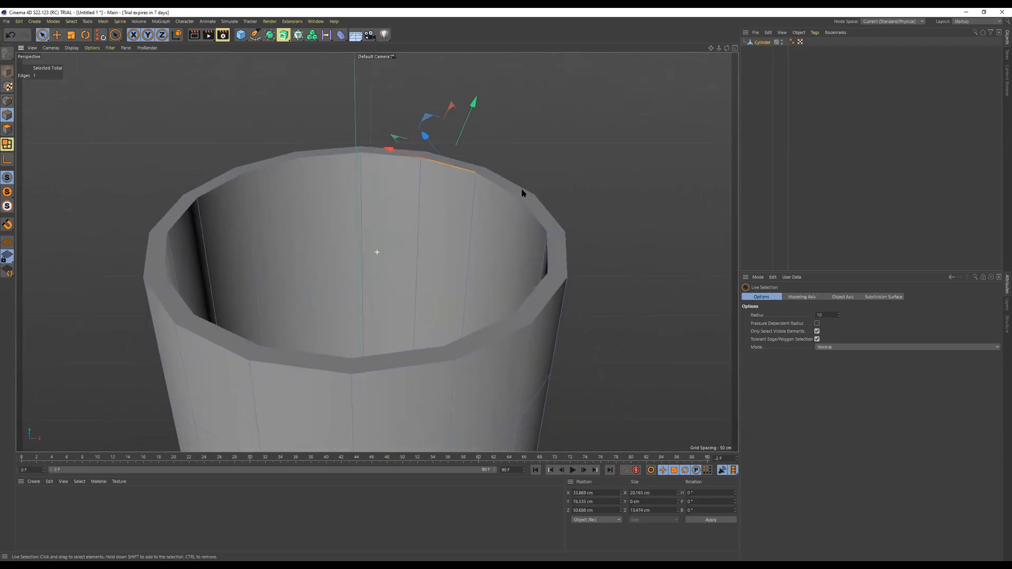
pyautogui.click(504, 189)
pyautogui.click(389, 150)
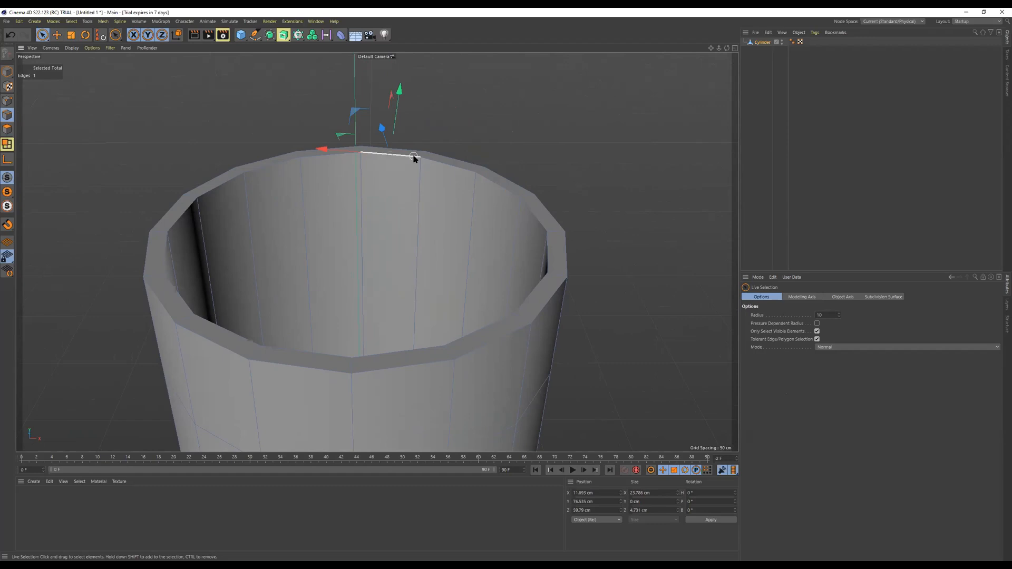
# Use Loop Selection to select both the inner and outer edge loops of the cylinder's rim
pyautogui.press('u')
pyautogui.press('l')
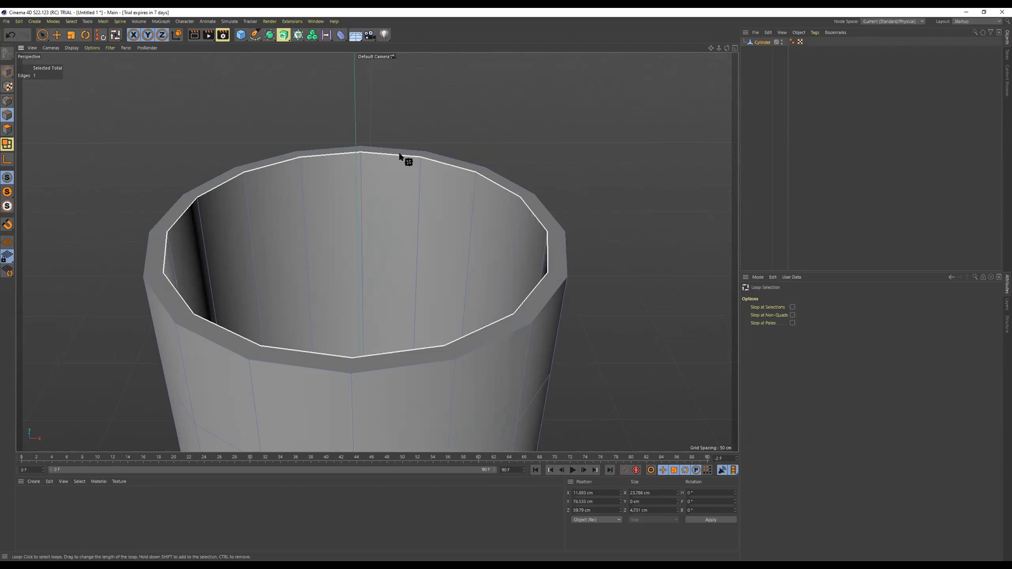
pyautogui.click(406, 156)
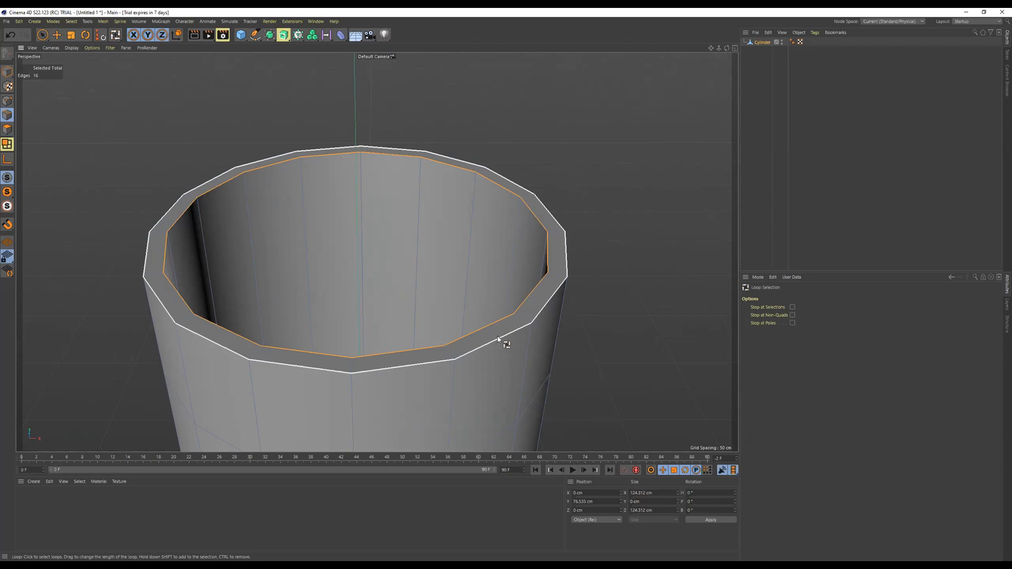
pyautogui.keyDown('alt'); pyautogui.moveTo(635, 176); pyautogui.dragTo(562, 184); pyautogui.keyUp('alt')
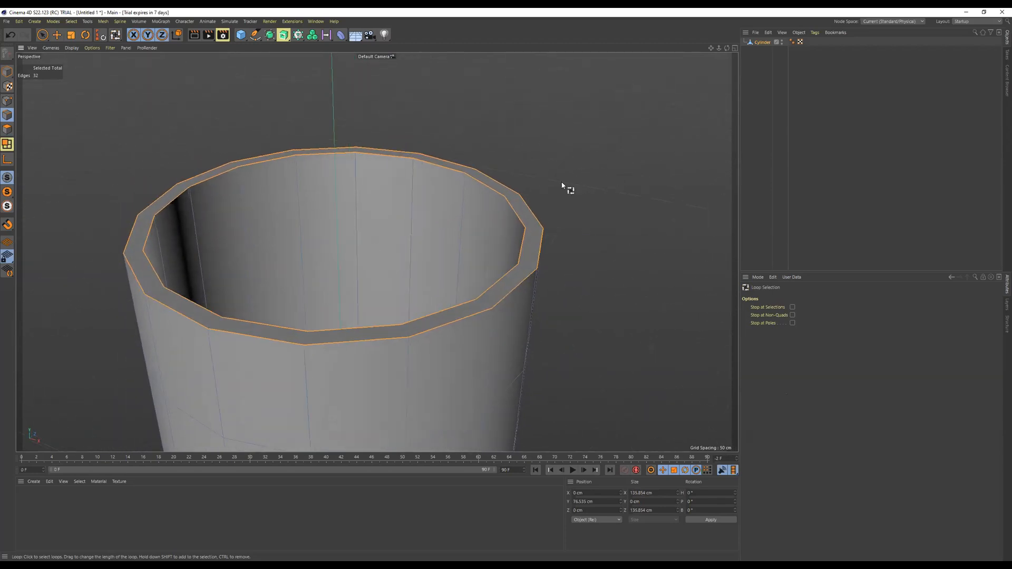
# Bevel the selected rim edge loops with an offset of about 1.25 cm, and deselect the edges
pyautogui.rightClick(527, 179)
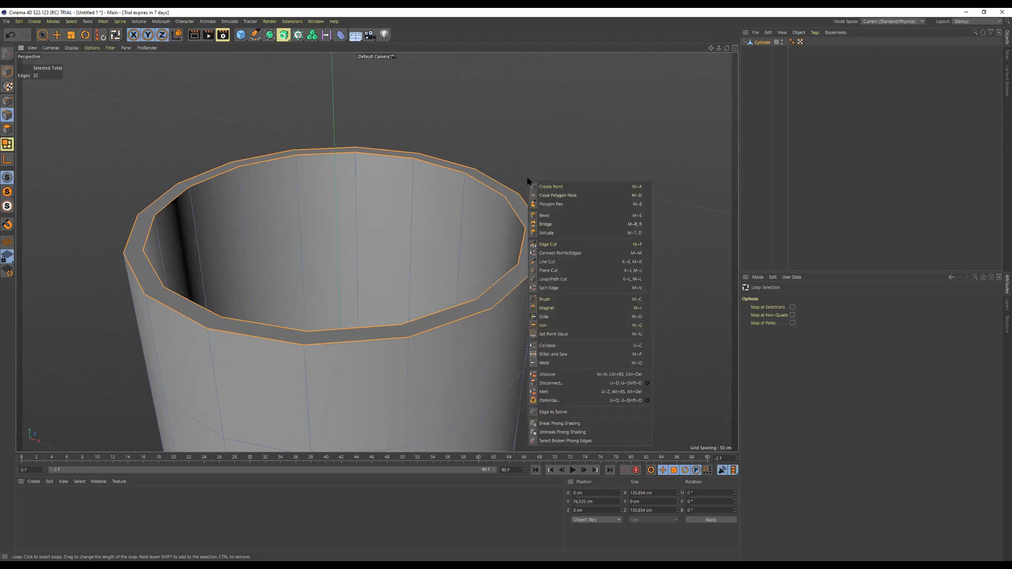
pyautogui.click(548, 215)
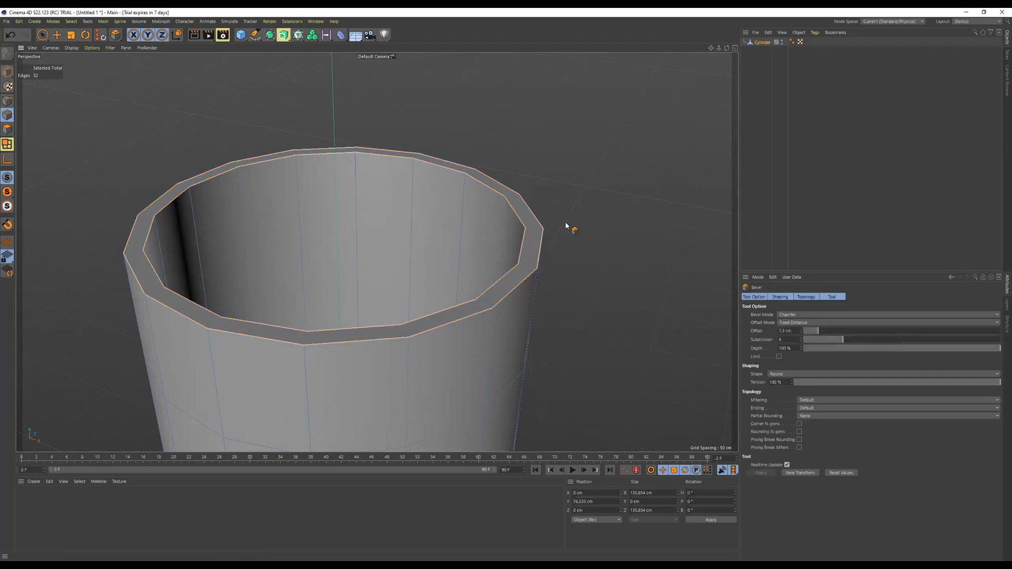
pyautogui.moveTo(453, 222); pyautogui.dragTo(475, 223)
pyautogui.keyDown('alt'); pyautogui.moveTo(521, 325); pyautogui.dragTo(596, 316, button='right'); pyautogui.keyUp('alt')
pyautogui.keyDown('alt'); pyautogui.moveTo(540, 321); pyautogui.dragTo(571, 310); pyautogui.keyUp('alt')
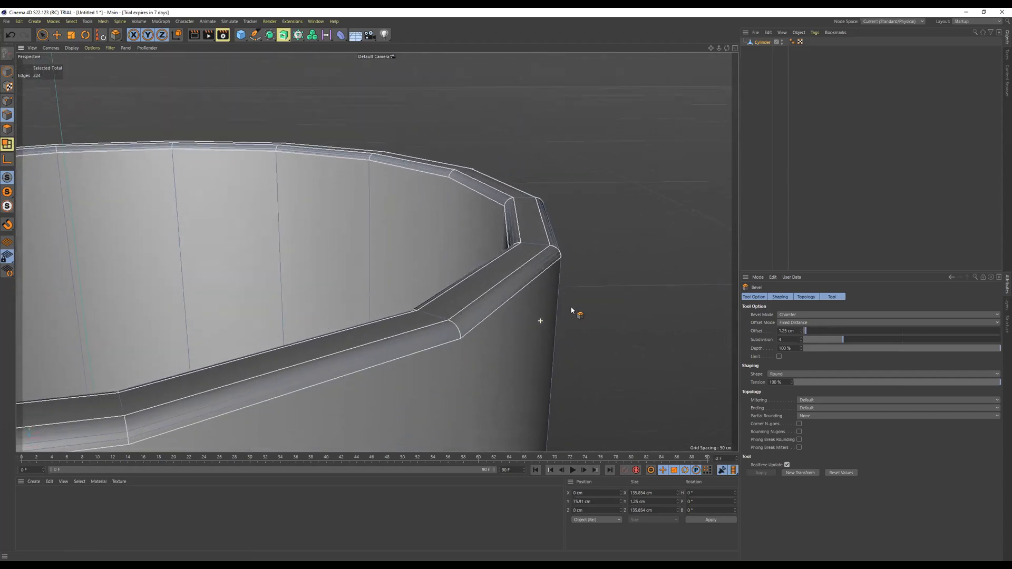
pyautogui.press('space')
pyautogui.click(559, 172)
# Examine the bevelled rim and the whole hollow cylinder from several angles, with the cylinder object selected
pyautogui.keyDown('alt'); pyautogui.moveTo(635, 239); pyautogui.dragTo(594, 247, button='right'); pyautogui.keyUp('alt')
pyautogui.keyDown('alt'); pyautogui.moveTo(595, 248); pyautogui.dragTo(551, 241); pyautogui.keyUp('alt')
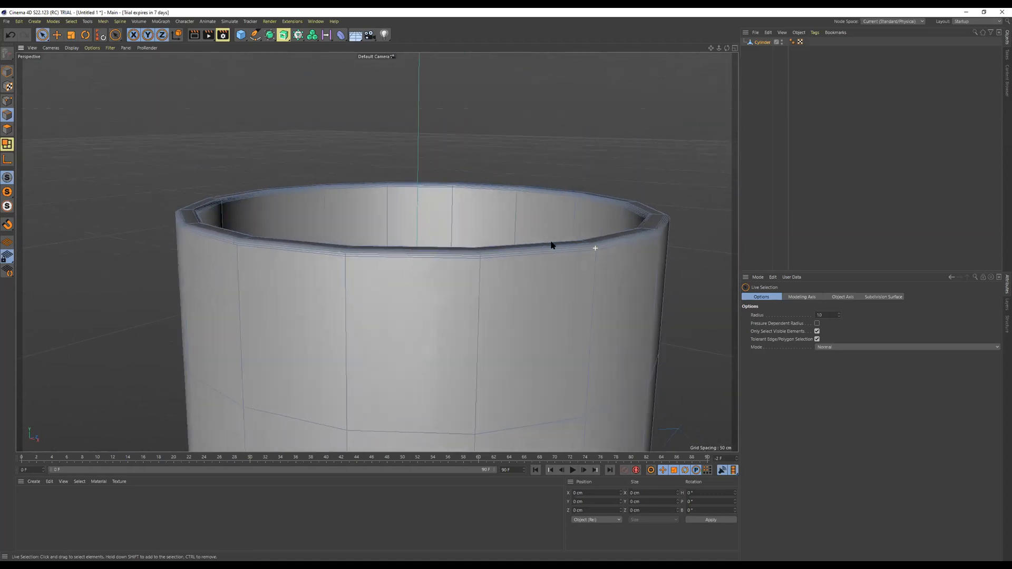
pyautogui.keyDown('alt'); pyautogui.moveTo(555, 237); pyautogui.dragTo(438, 253, button='right'); pyautogui.keyUp('alt')
pyautogui.keyDown('alt'); pyautogui.moveTo(556, 264); pyautogui.dragTo(599, 281); pyautogui.keyUp('alt')
pyautogui.keyDown('alt'); pyautogui.moveTo(627, 230); pyautogui.dragTo(547, 228, button='middle'); pyautogui.keyUp('alt')
pyautogui.keyDown('alt'); pyautogui.moveTo(548, 229); pyautogui.dragTo(549, 276); pyautogui.keyUp('alt')
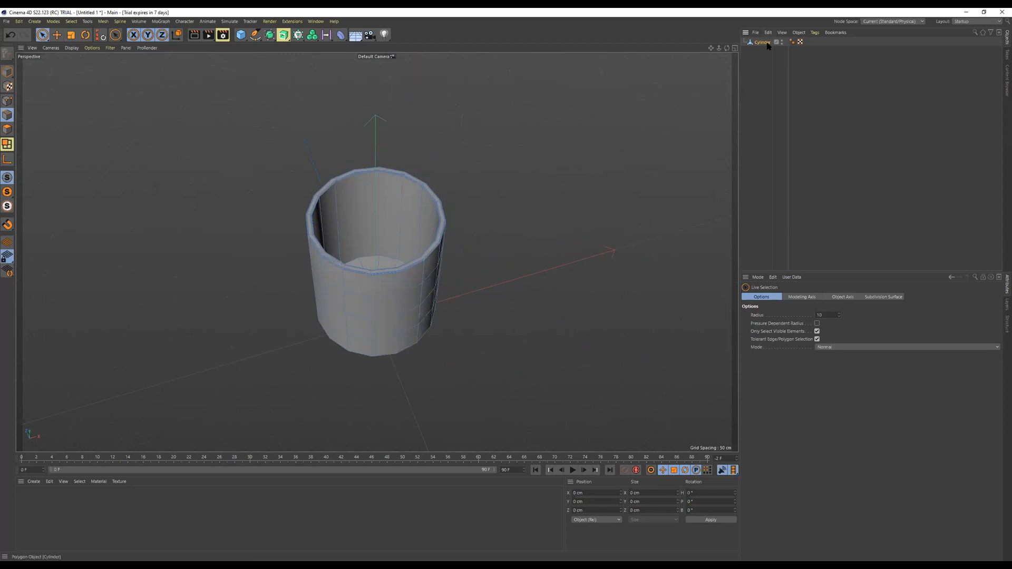
pyautogui.click(763, 42)
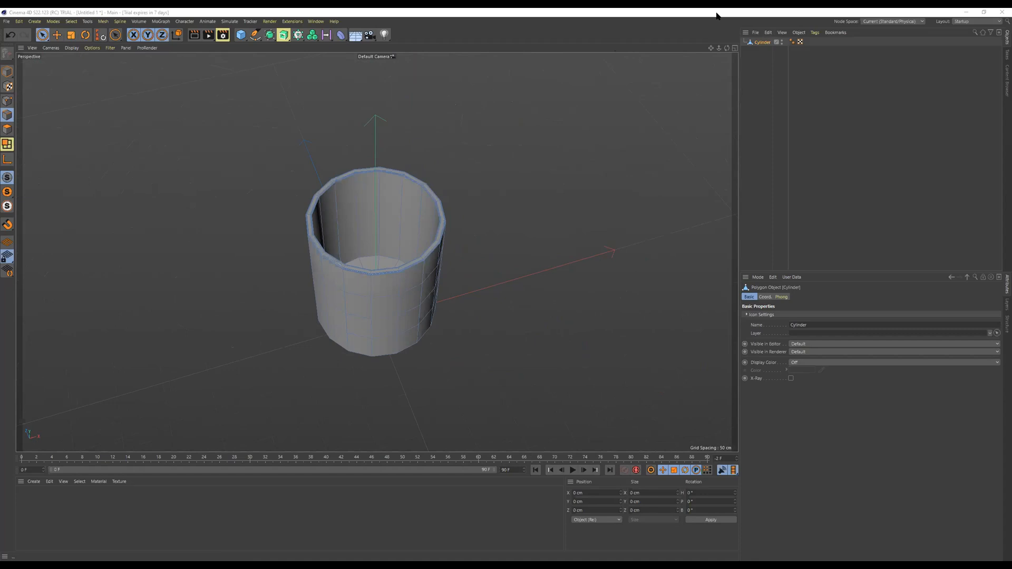
pyautogui.keyDown('alt'); pyautogui.moveTo(446, 235); pyautogui.dragTo(405, 212); pyautogui.keyUp('alt')
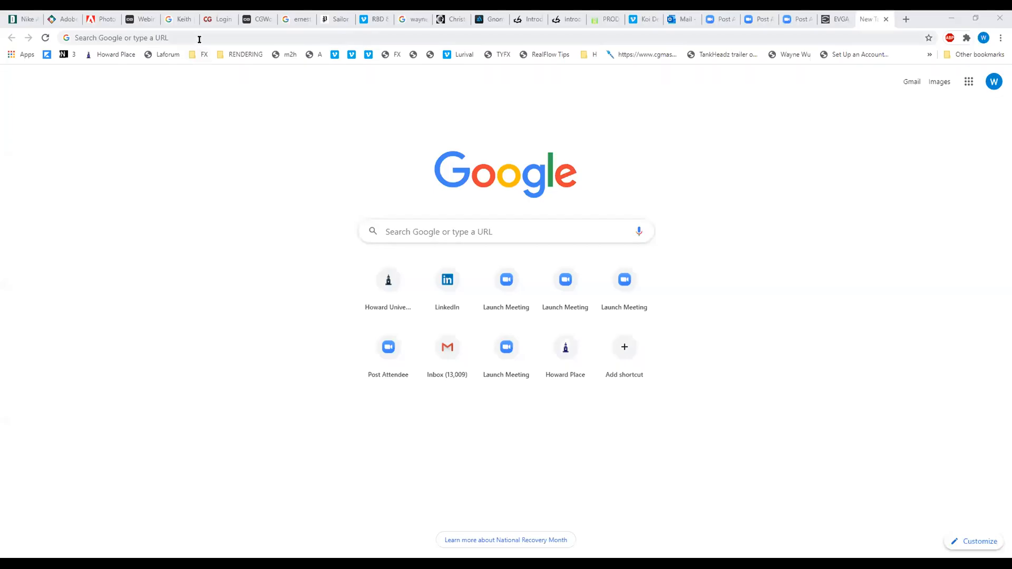
# Switch to Chrome, search Google for "hennessey", and show the image results
pyautogui.click(199, 38)
pyautogui.write('henn')
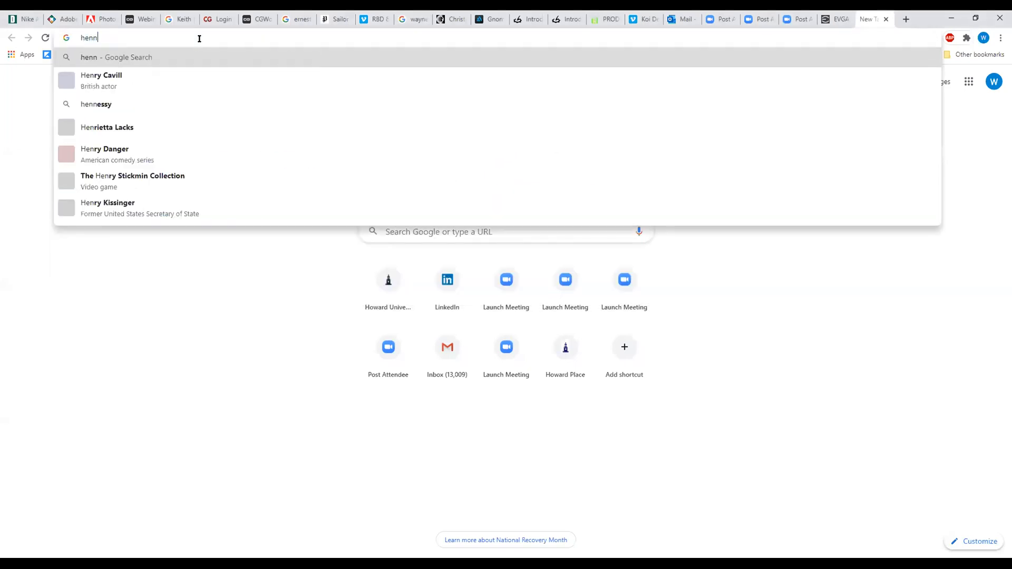
pyautogui.write('essey')
pyautogui.press('Return')
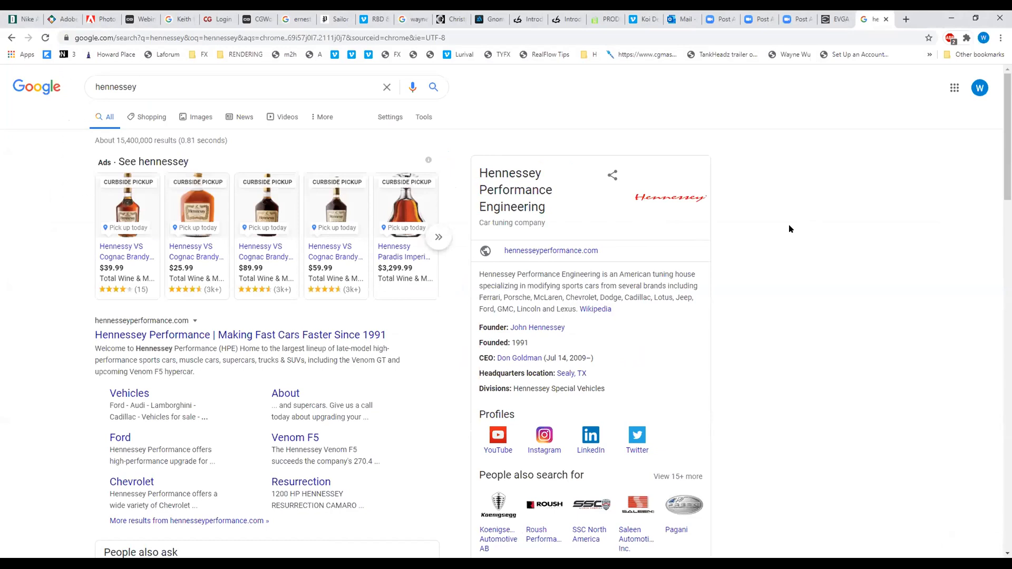
pyautogui.click(196, 117)
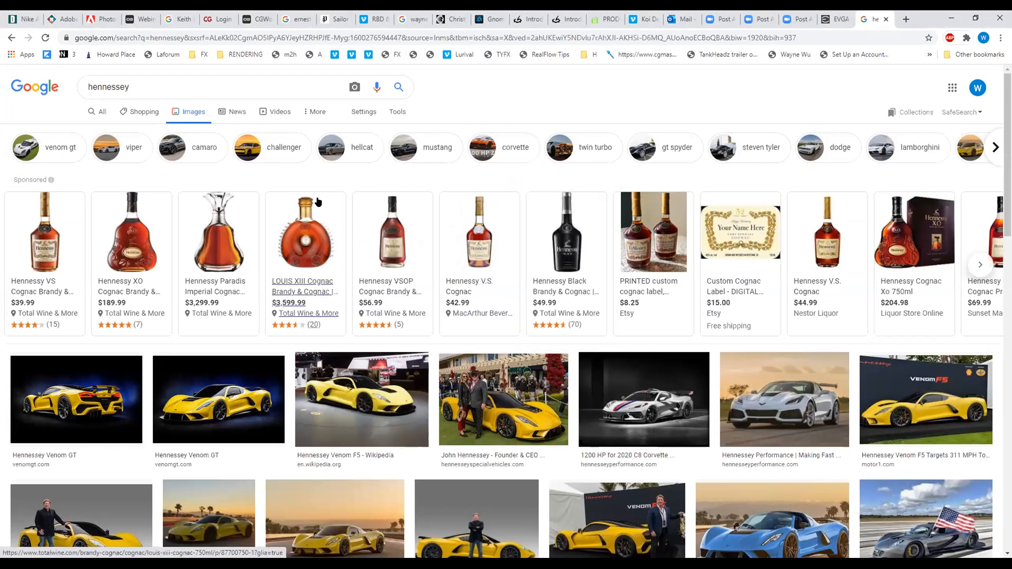
# Extend the image search to "hennessey botttle"
pyautogui.click(149, 87)
pyautogui.write('bo')
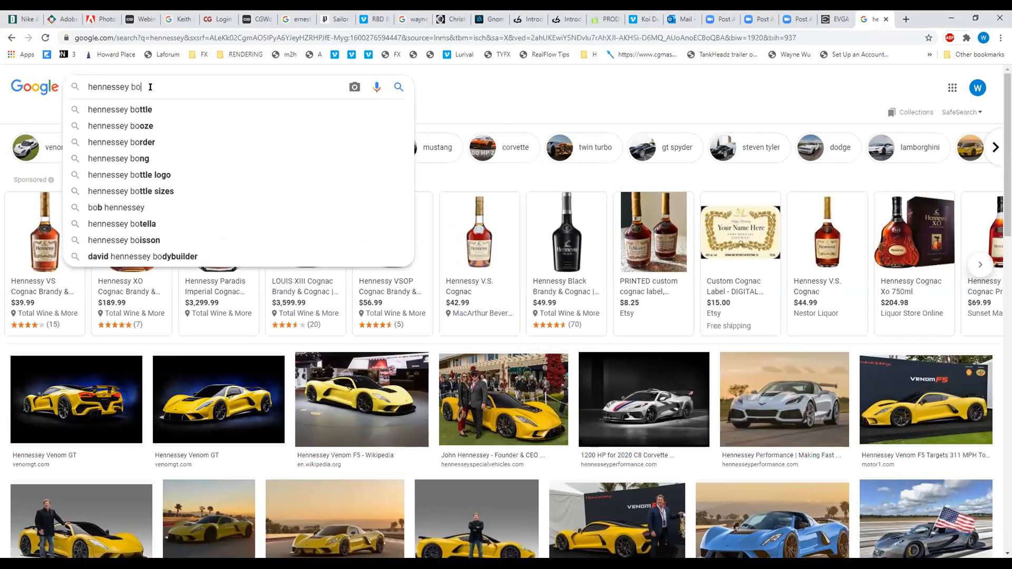
pyautogui.write('ttlle')
pyautogui.press('Return')
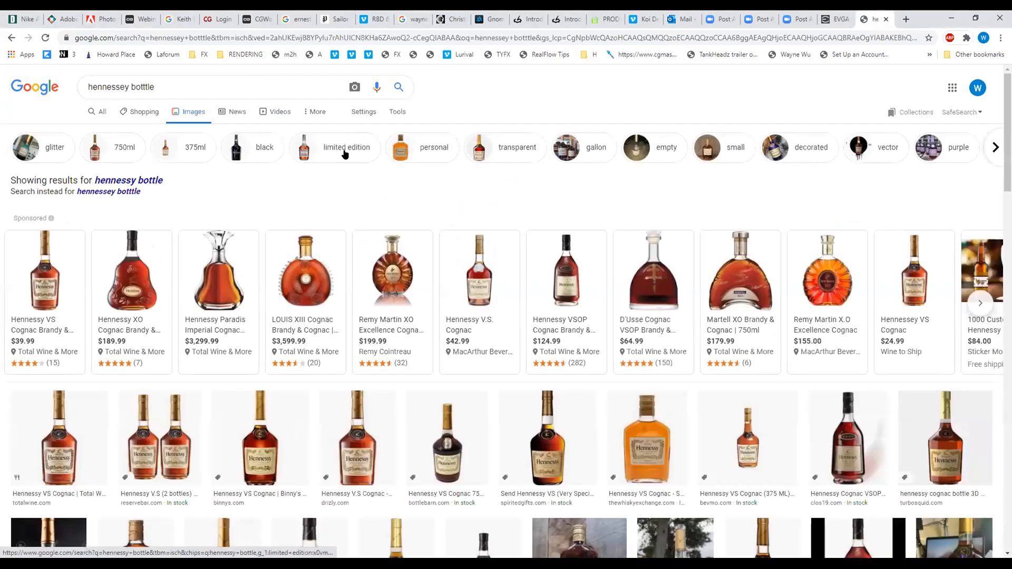
# Preview the Hennessy V.S Cognac bottle image from drizly.com, and close the preview
pyautogui.moveTo(644, 279)
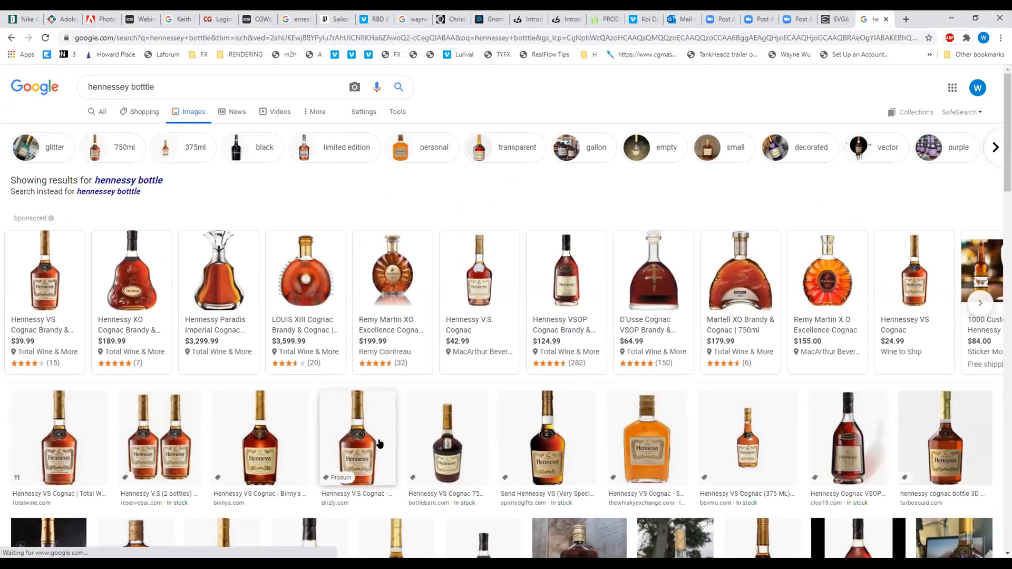
pyautogui.click(367, 449)
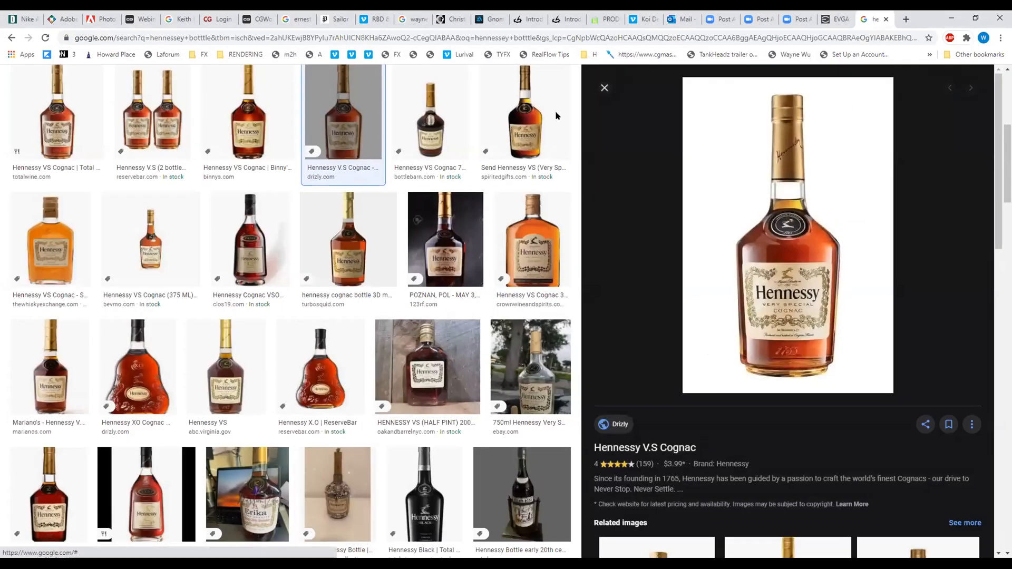
pyautogui.click(605, 87)
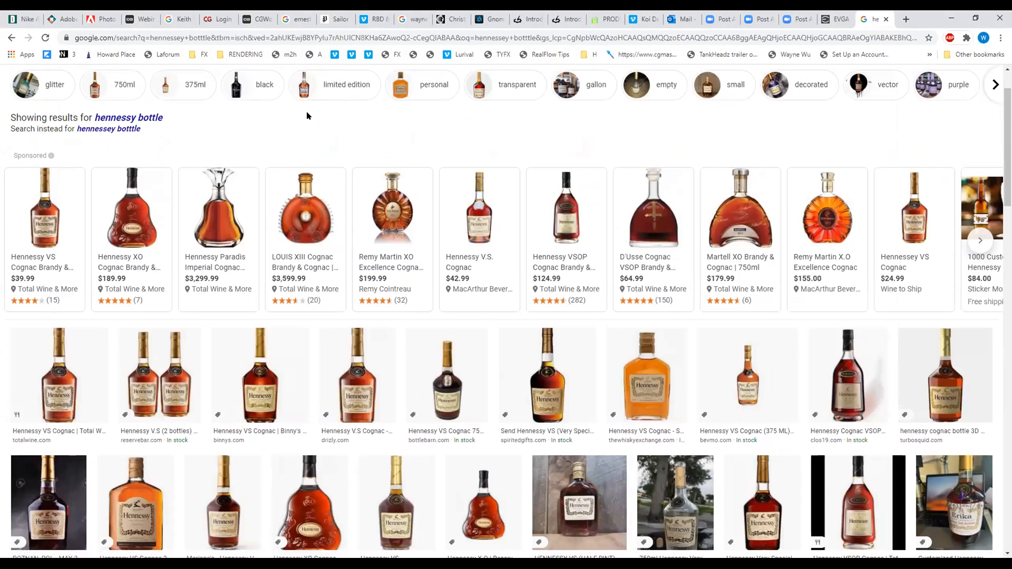
pyautogui.scroll(1, 284, 153)
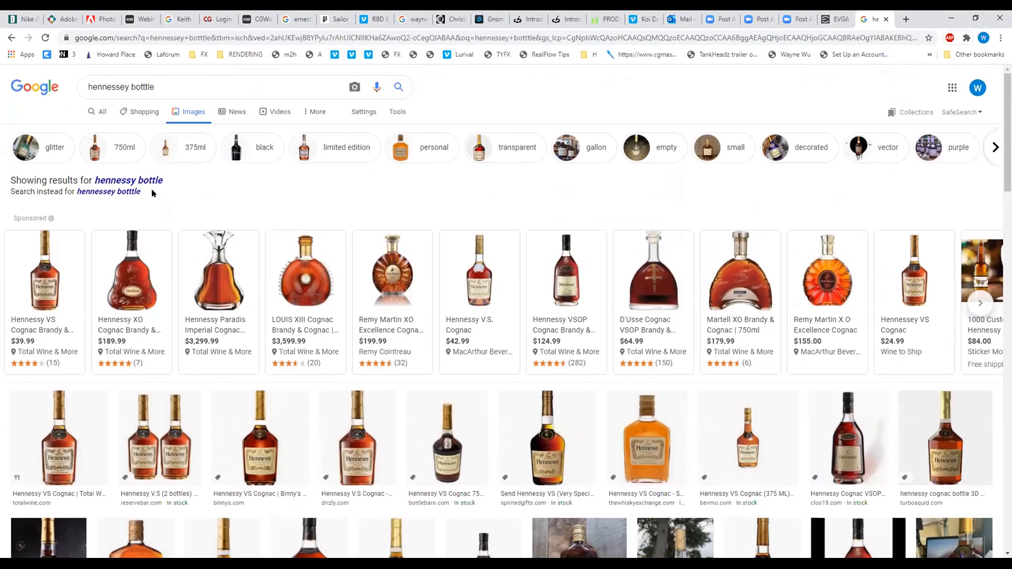
# Use the corrected search "hennessy bottle" and limit the image results to Large size
pyautogui.click(143, 179)
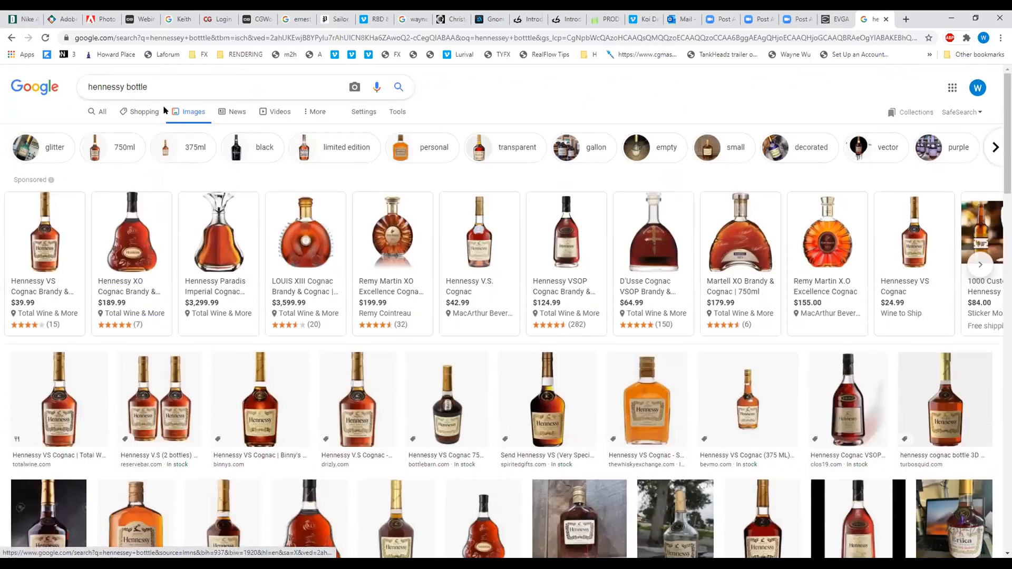
pyautogui.click(396, 112)
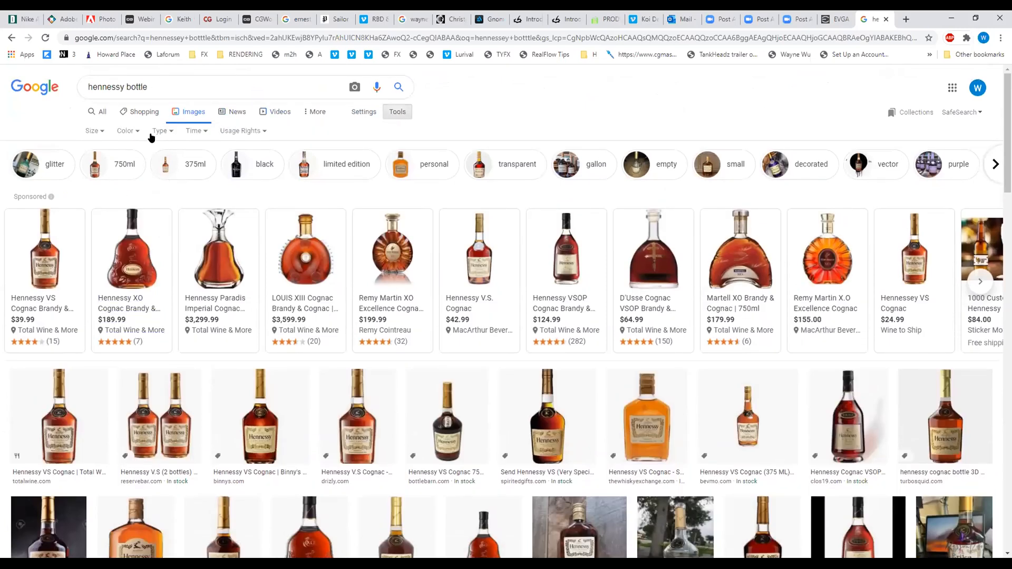
pyautogui.click(92, 131)
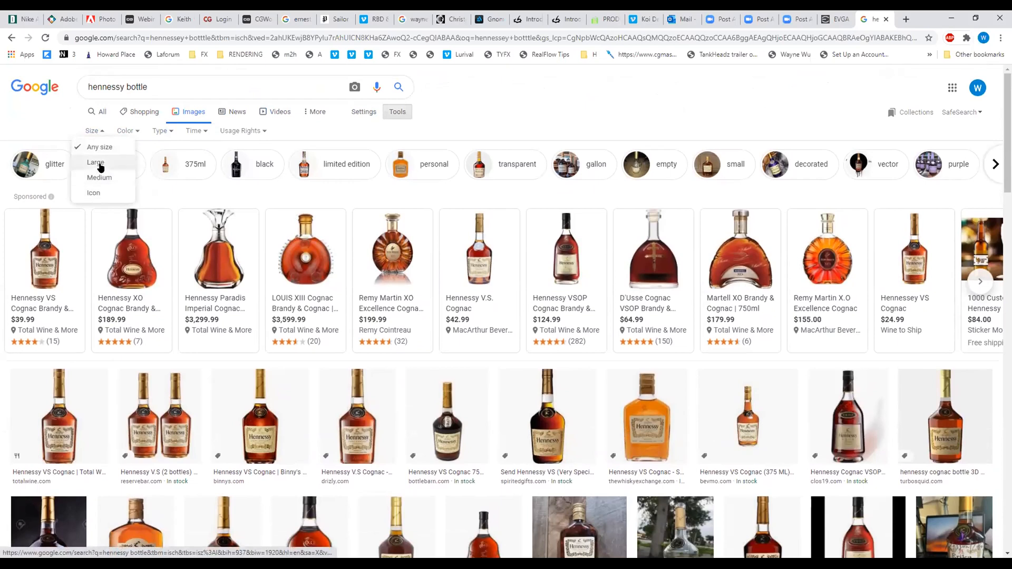
pyautogui.click(99, 164)
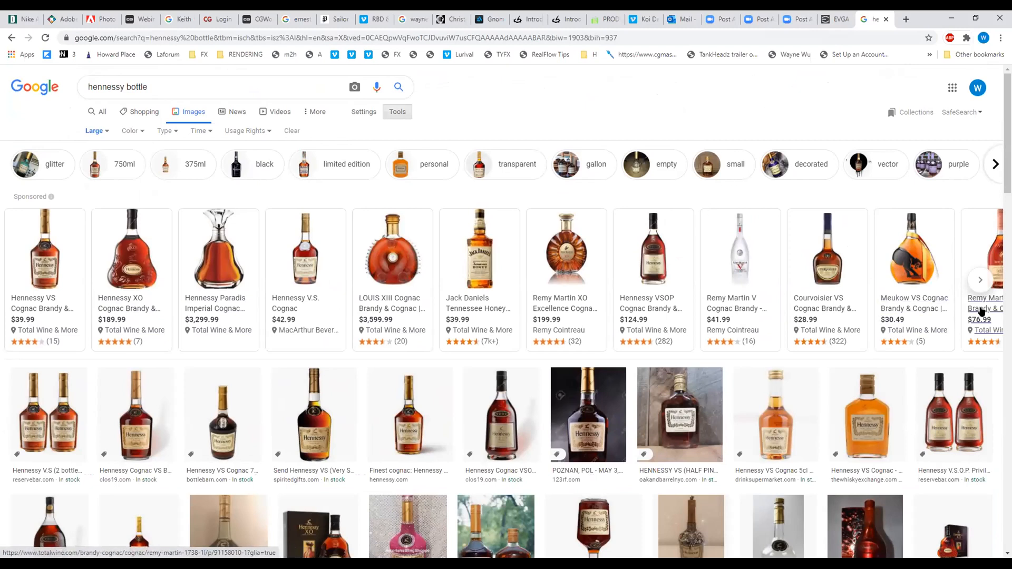
# Preview the Finest cognac bottle image from hennessy.com and browse the other bottle photos beside it
pyautogui.click(409, 416)
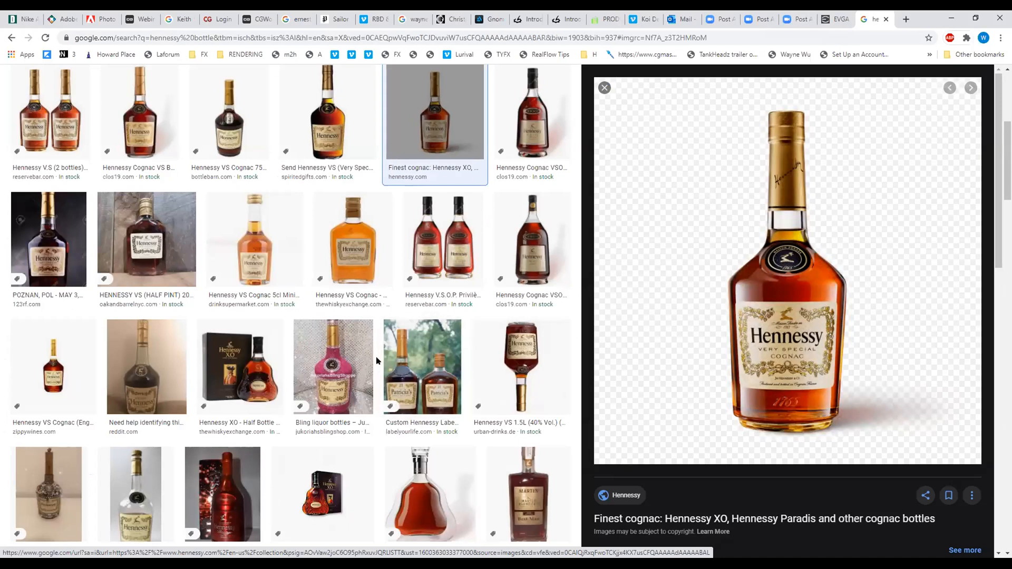
pyautogui.scroll(-2, 396, 361)
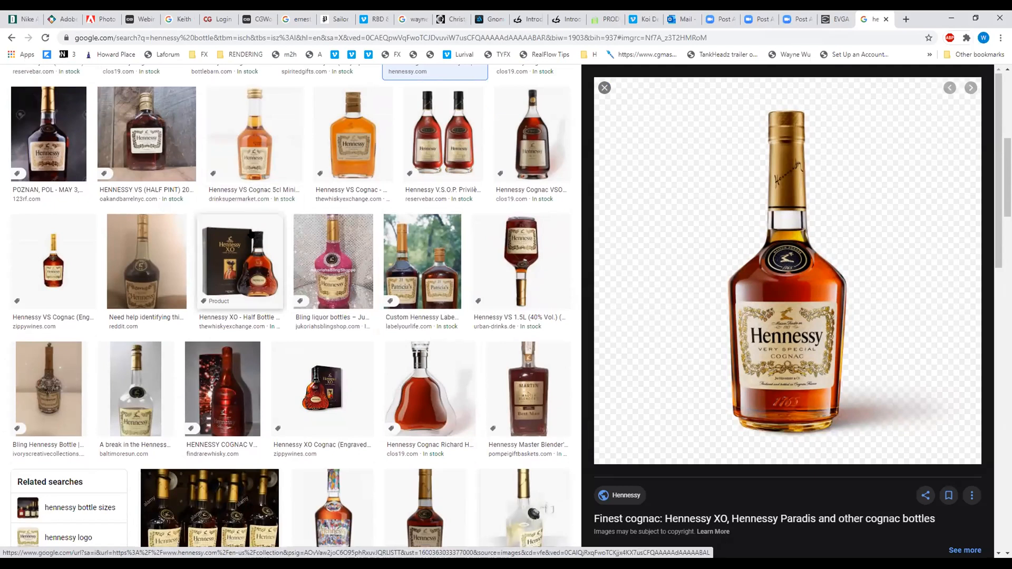
# Preview the Hennessy VS Cognac 5cl Miniature and VS KAWS LTD 750mL images while browsing further down the bottle results
pyautogui.click(259, 154)
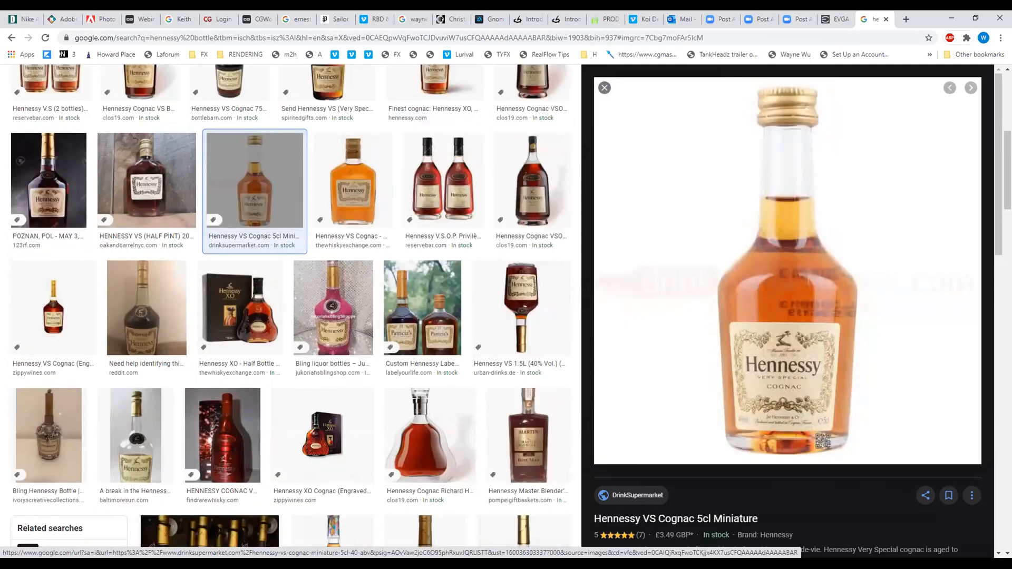
pyautogui.scroll(-4, 425, 403)
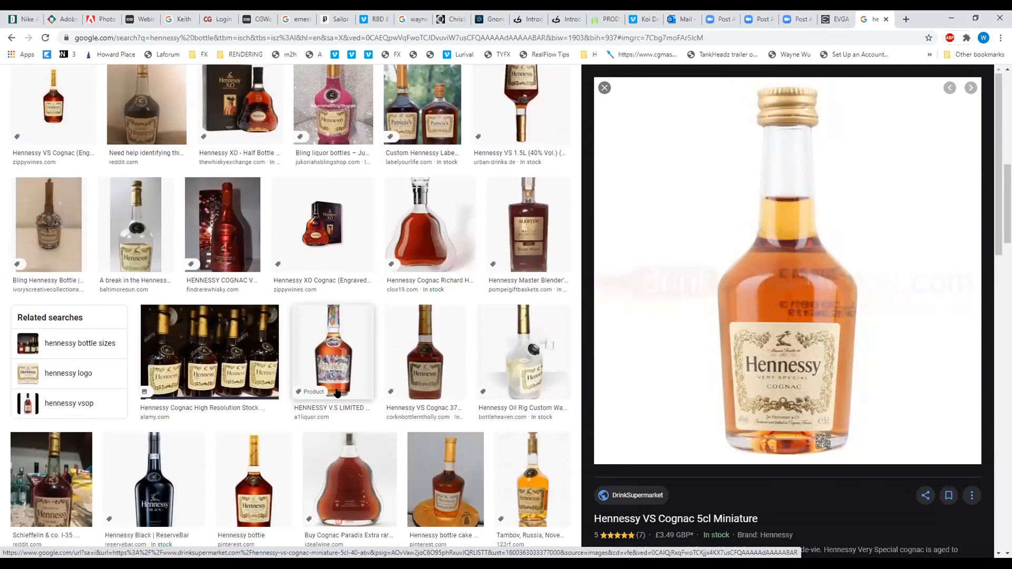
pyautogui.scroll(-1, 450, 355)
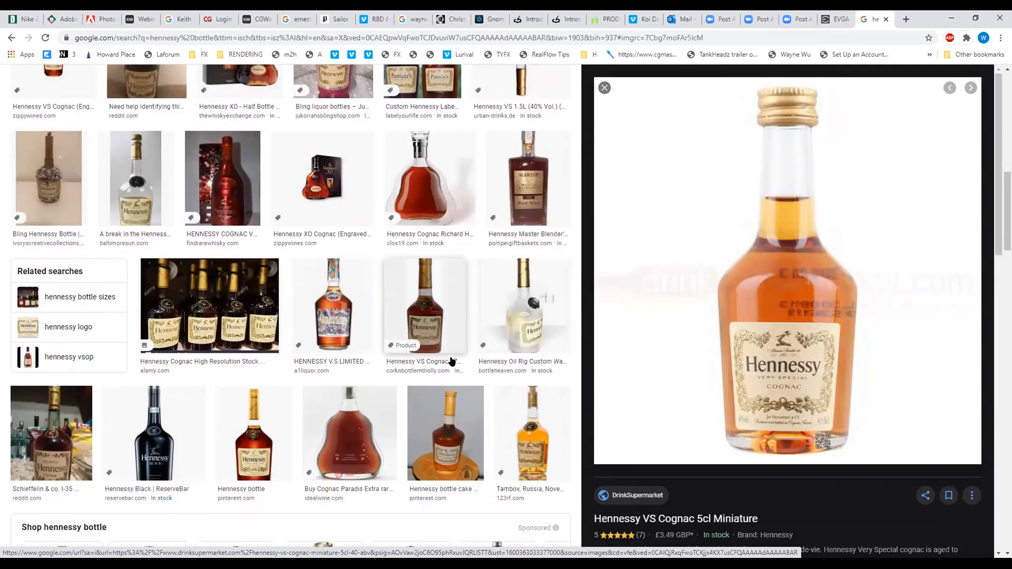
pyautogui.scroll(-4, 451, 323)
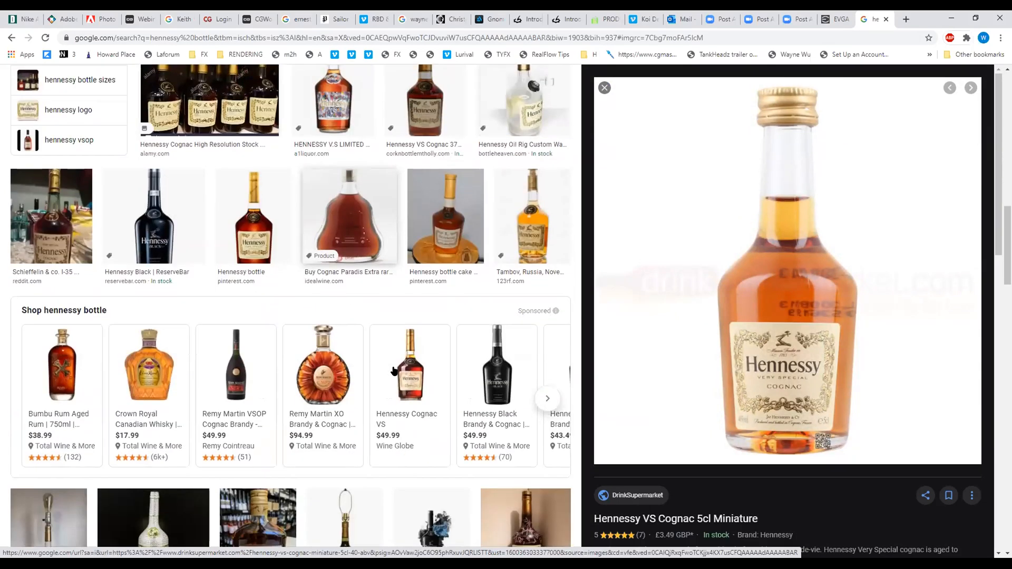
pyautogui.scroll(-3, 451, 323)
pyautogui.scroll(-3, 452, 325)
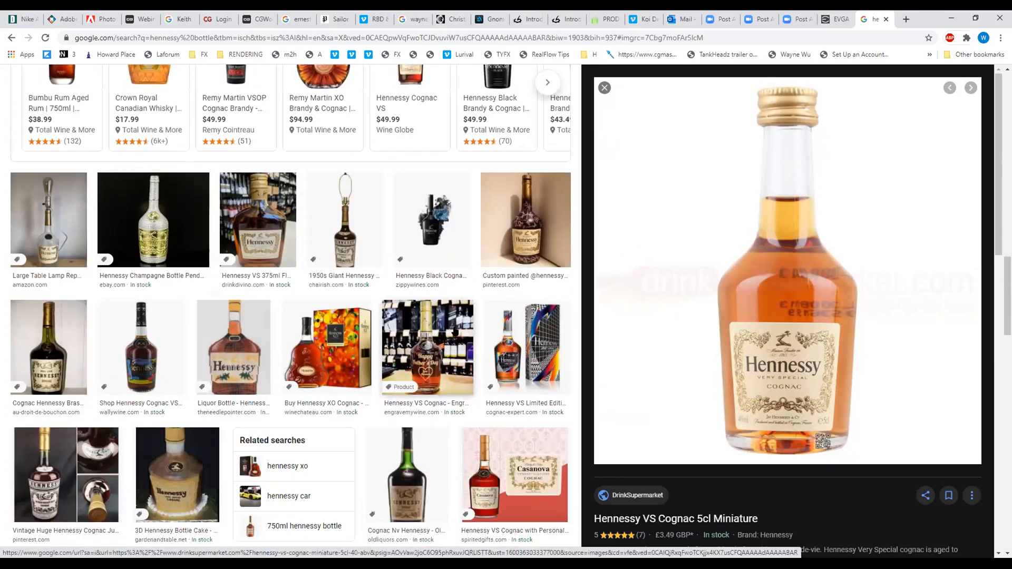
pyautogui.click(165, 352)
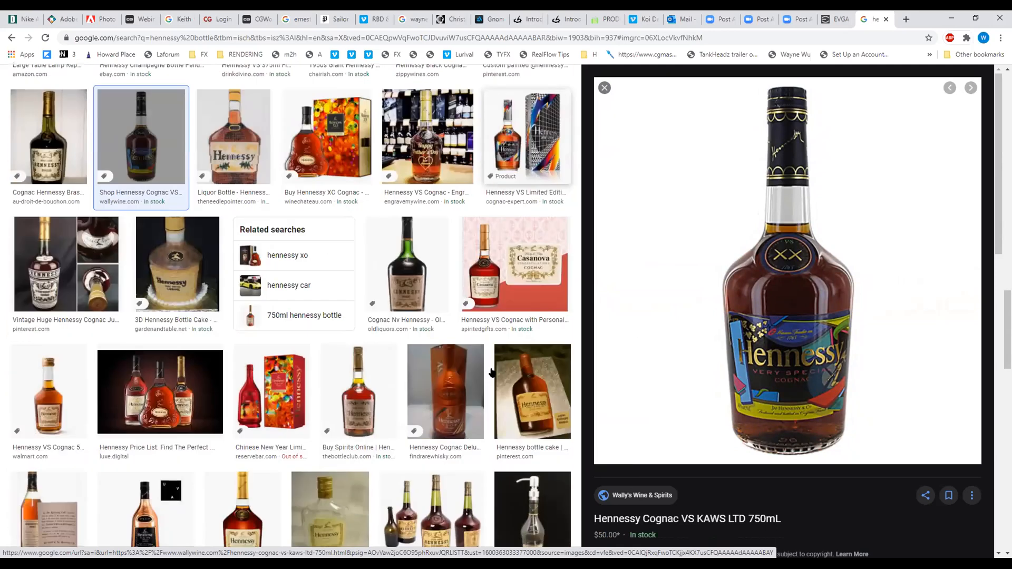
pyautogui.scroll(-4, 393, 385)
# Preview The Bottle Club's Hennessy bottle image and save it to Downloads as hennessy_vs_1.5l_1024x1024 in WEBP format
pyautogui.click(394, 384)
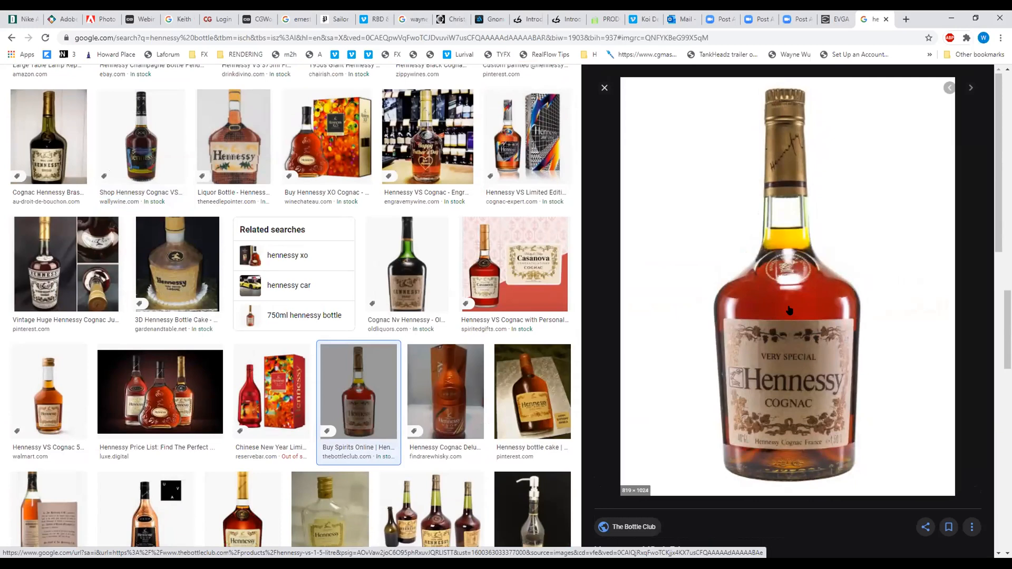
pyautogui.rightClick(772, 344)
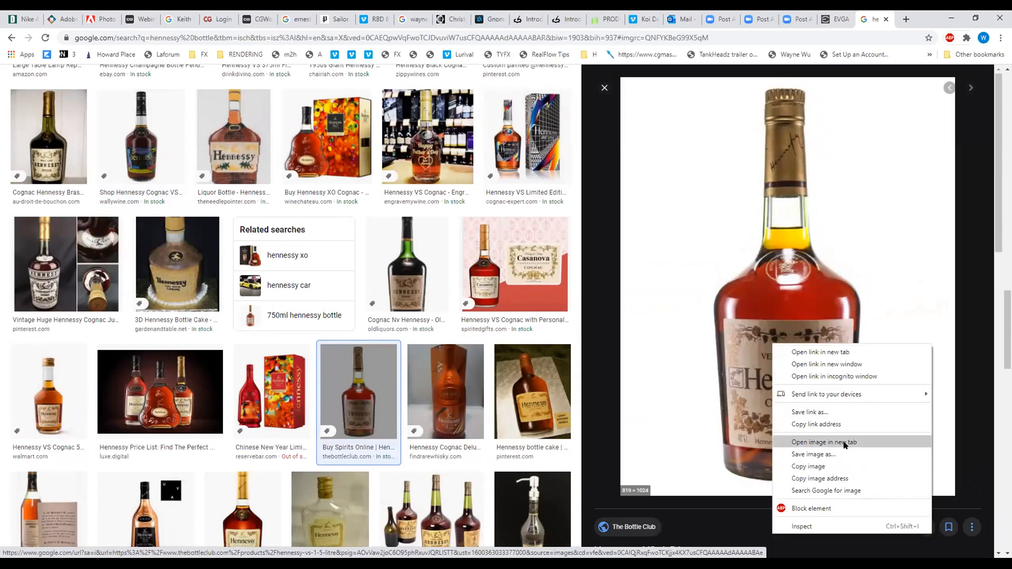
pyautogui.click(836, 454)
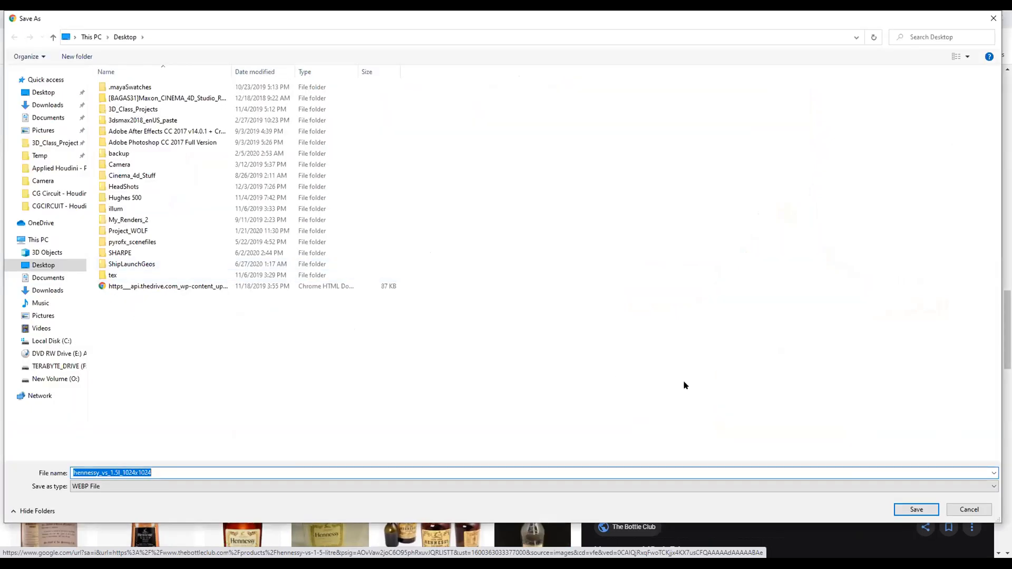
pyautogui.click(48, 105)
pyautogui.click(917, 509)
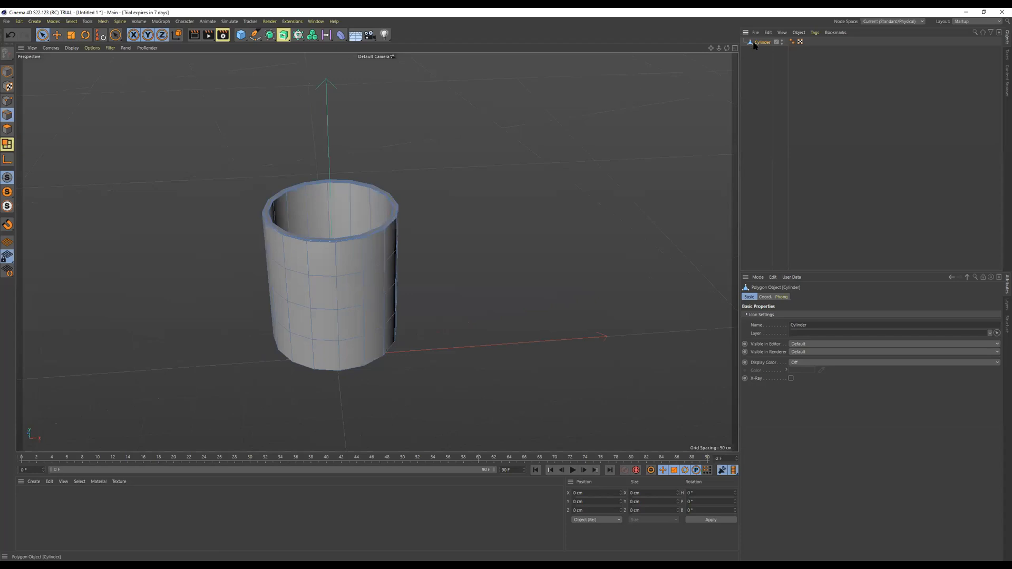
# Switch to Cinema 4D and delete the hollowed Cylinder object from the scene
pyautogui.press('Delete')
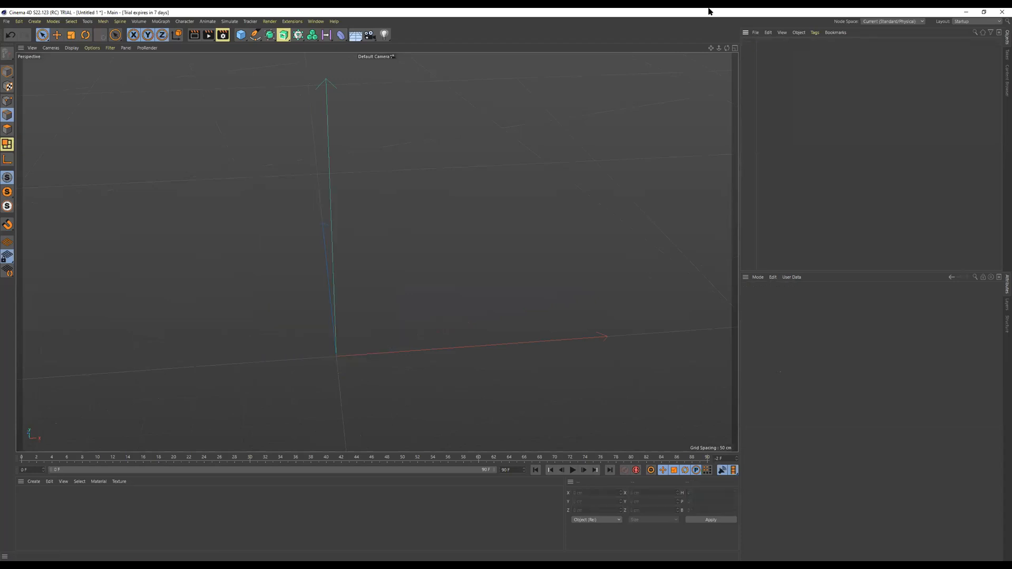
pyautogui.keyDown('alt'); pyautogui.moveTo(469, 226); pyautogui.dragTo(489, 162); pyautogui.keyUp('alt')
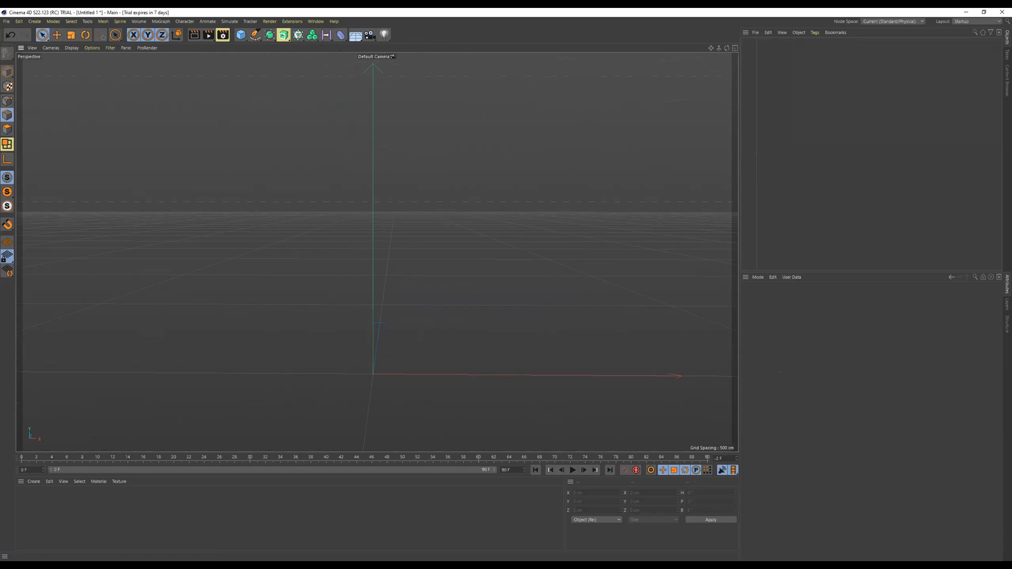
pyautogui.moveTo(415, 202)
pyautogui.keyDown('alt'); pyautogui.mouseDown()
pyautogui.moveTo(459, 218)
pyautogui.moveTo(413, 210)
pyautogui.moveTo(428, 191)
pyautogui.mouseUp(); pyautogui.keyUp('alt')
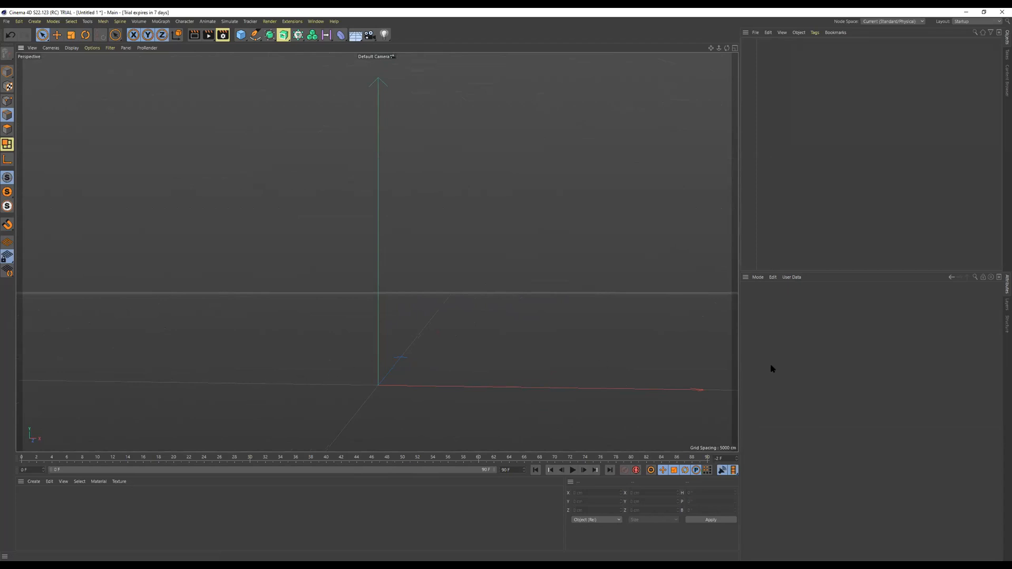
pyautogui.keyDown('alt'); pyautogui.moveTo(438, 341); pyautogui.dragTo(455, 353); pyautogui.keyUp('alt')
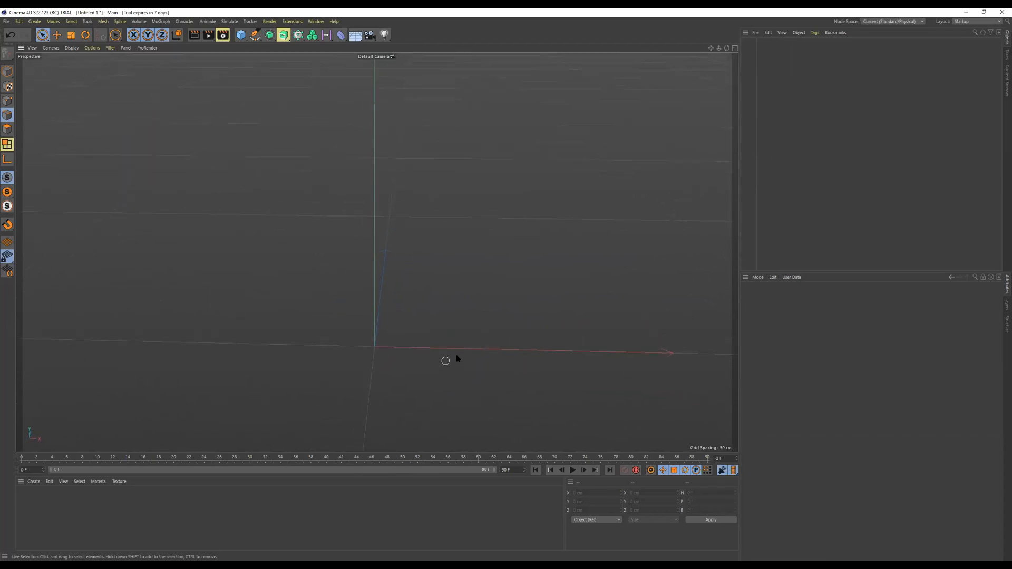